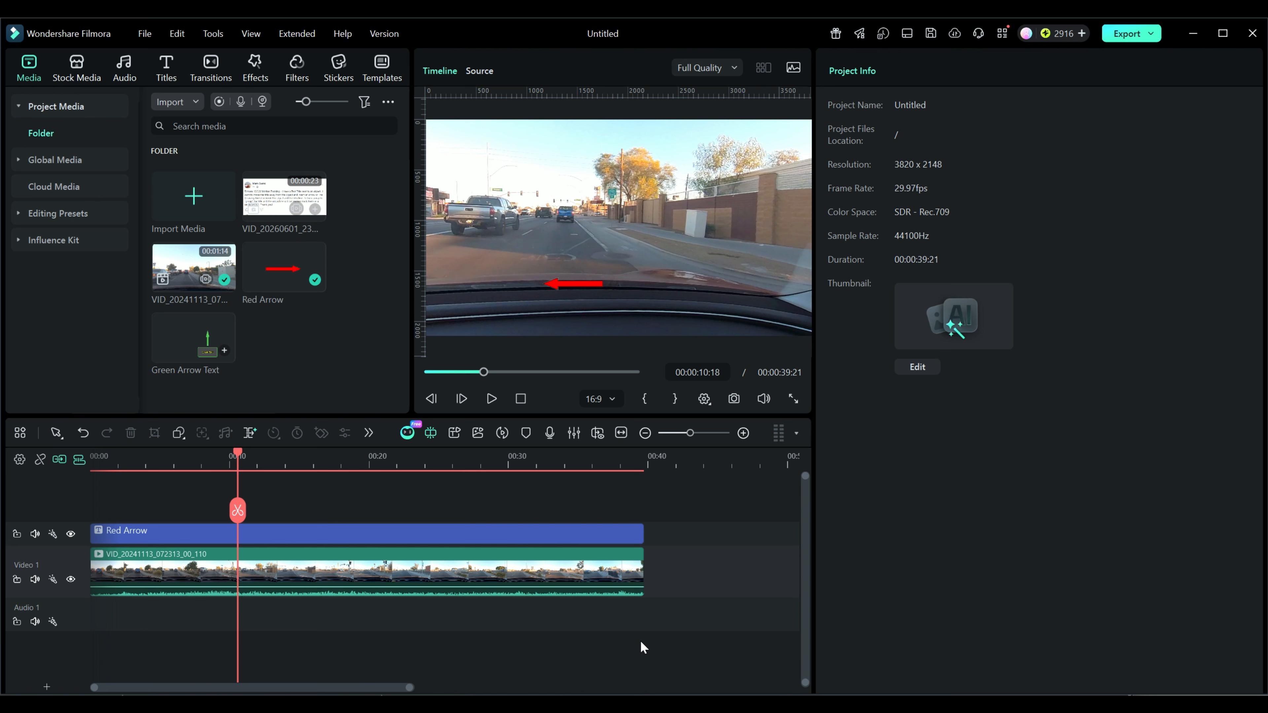
Step: Enable Motion Tracking on the dashcam clip and fit the tracker box over the trailer in the left lane at the clip's first frame
left_click(331, 580)
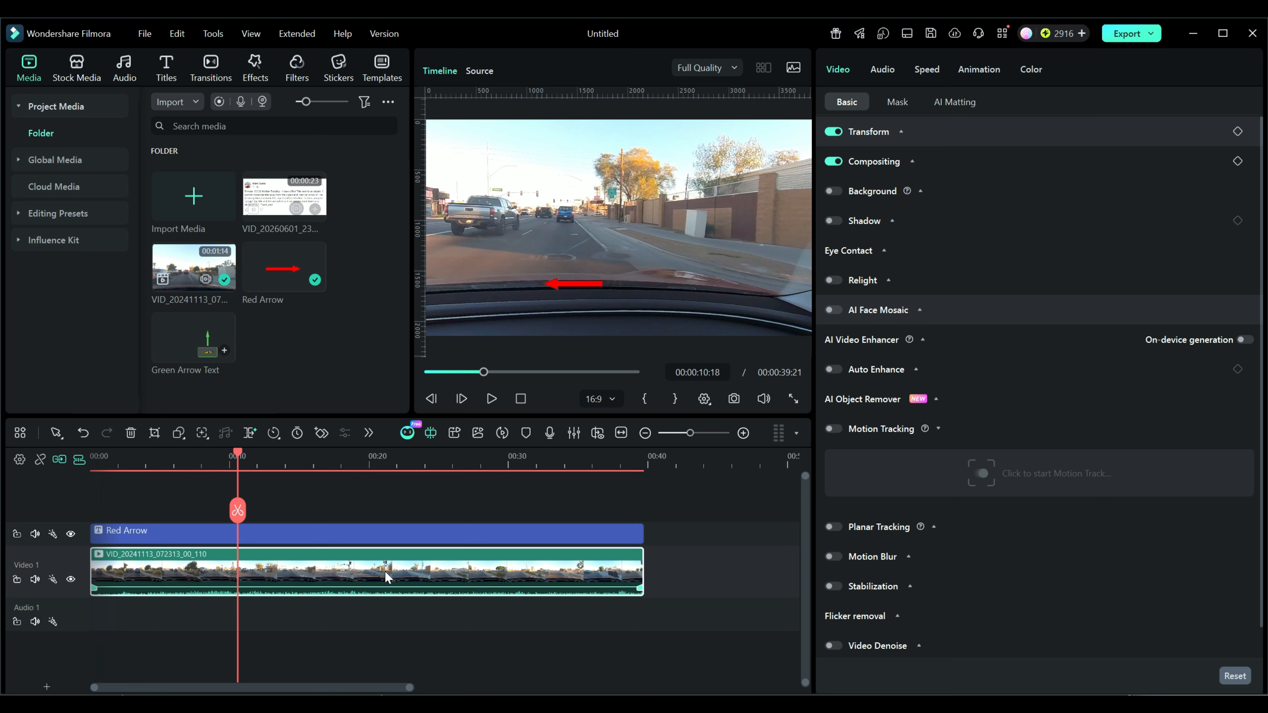
left_click(835, 429)
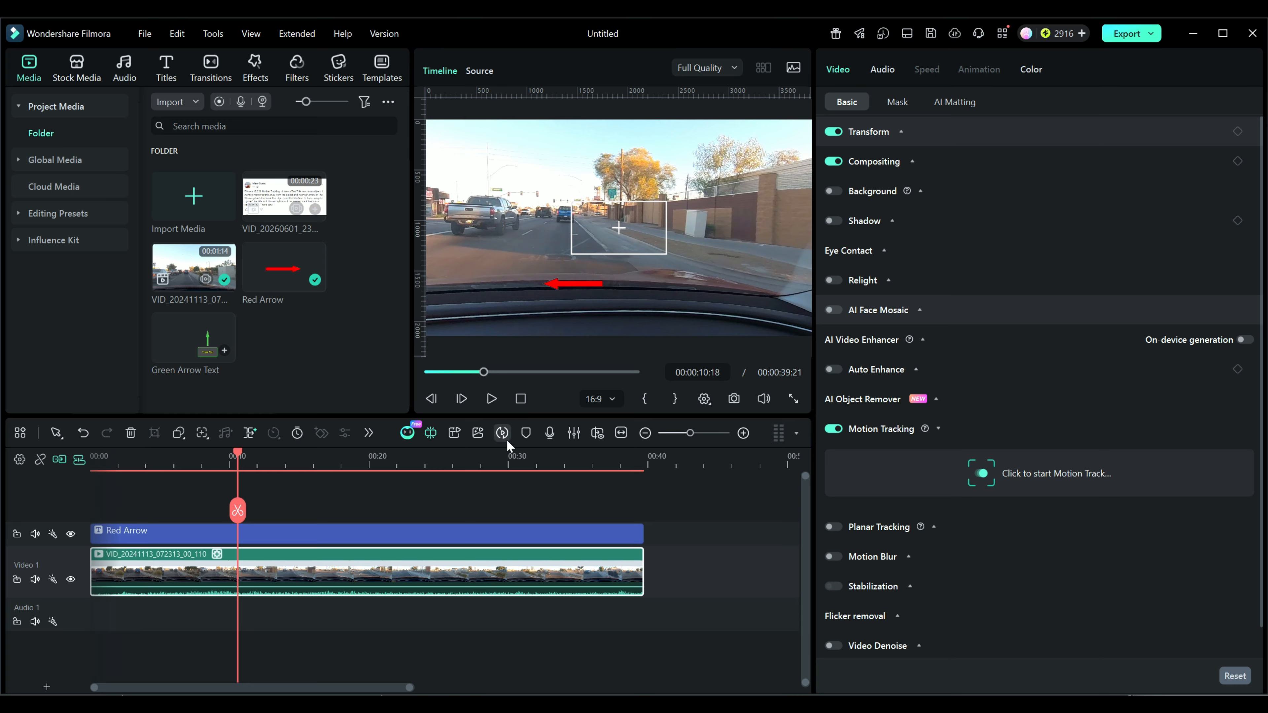
left_click(521, 399)
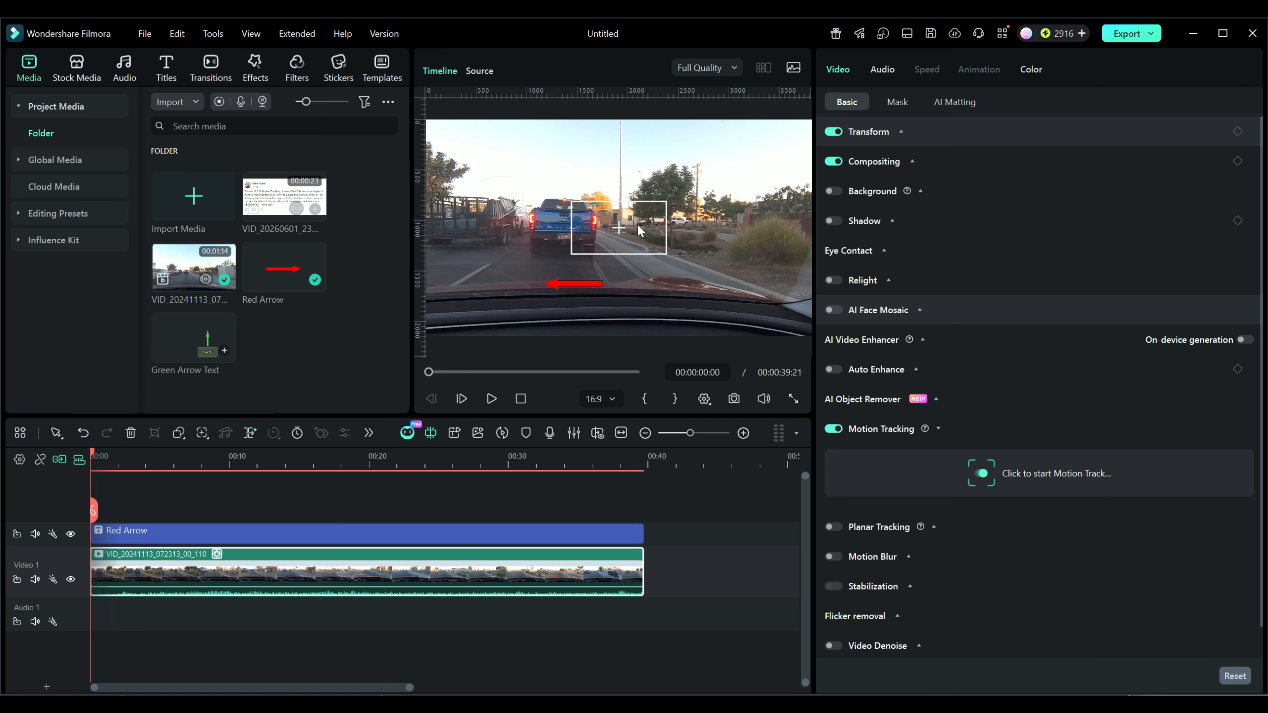
left_click_drag(618, 231, 464, 216)
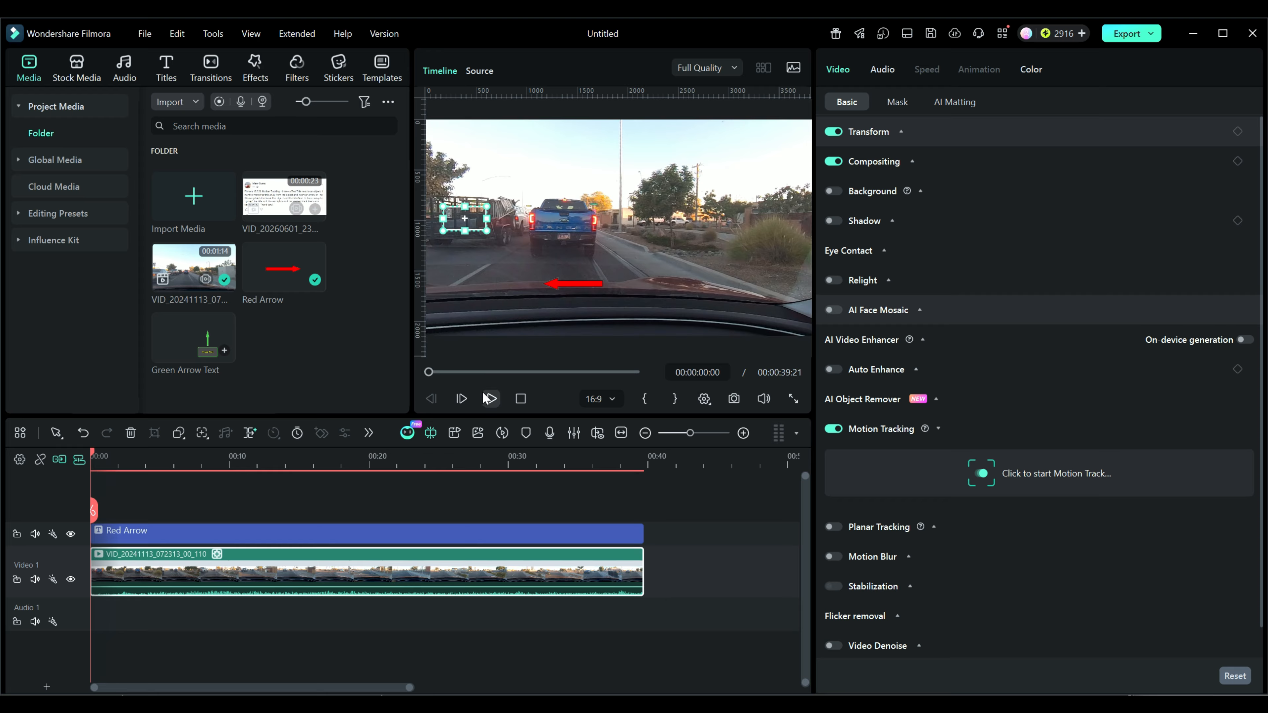
Step: Shift the red arrow slightly up and to the left, and run the motion track analysis on the dashcam clip
left_click_drag(559, 292, 531, 276)
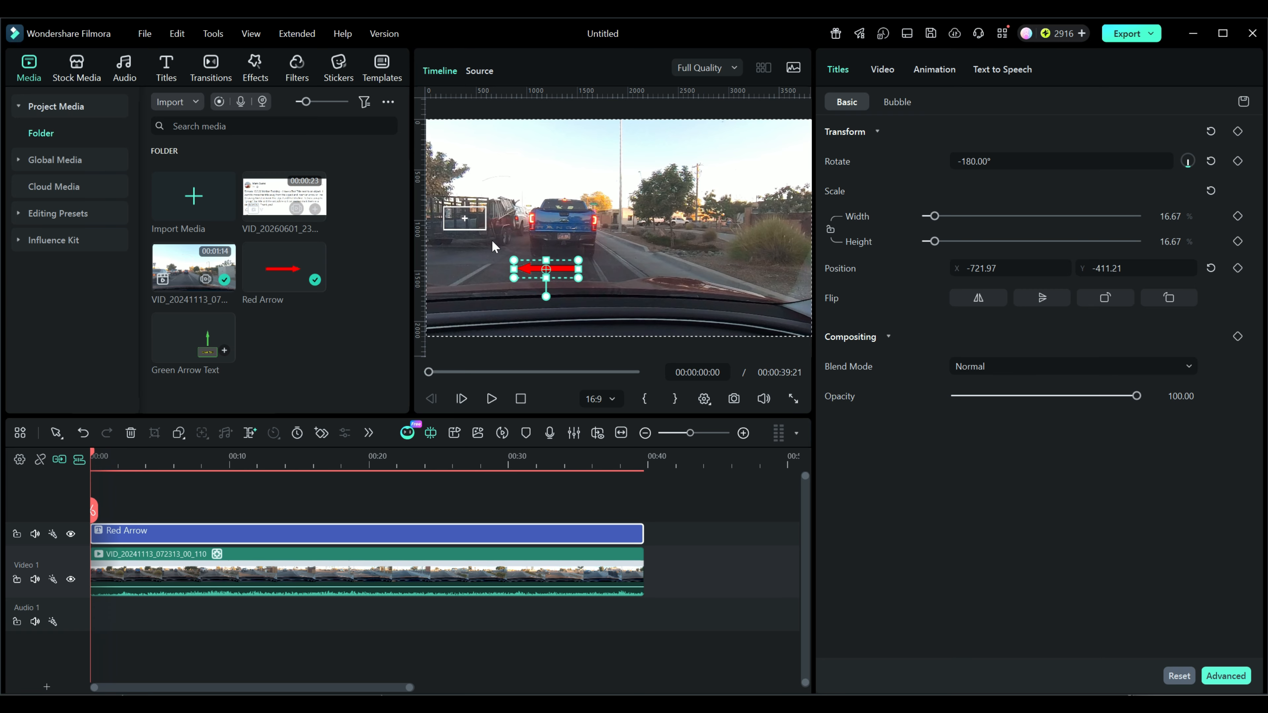
left_click(358, 568)
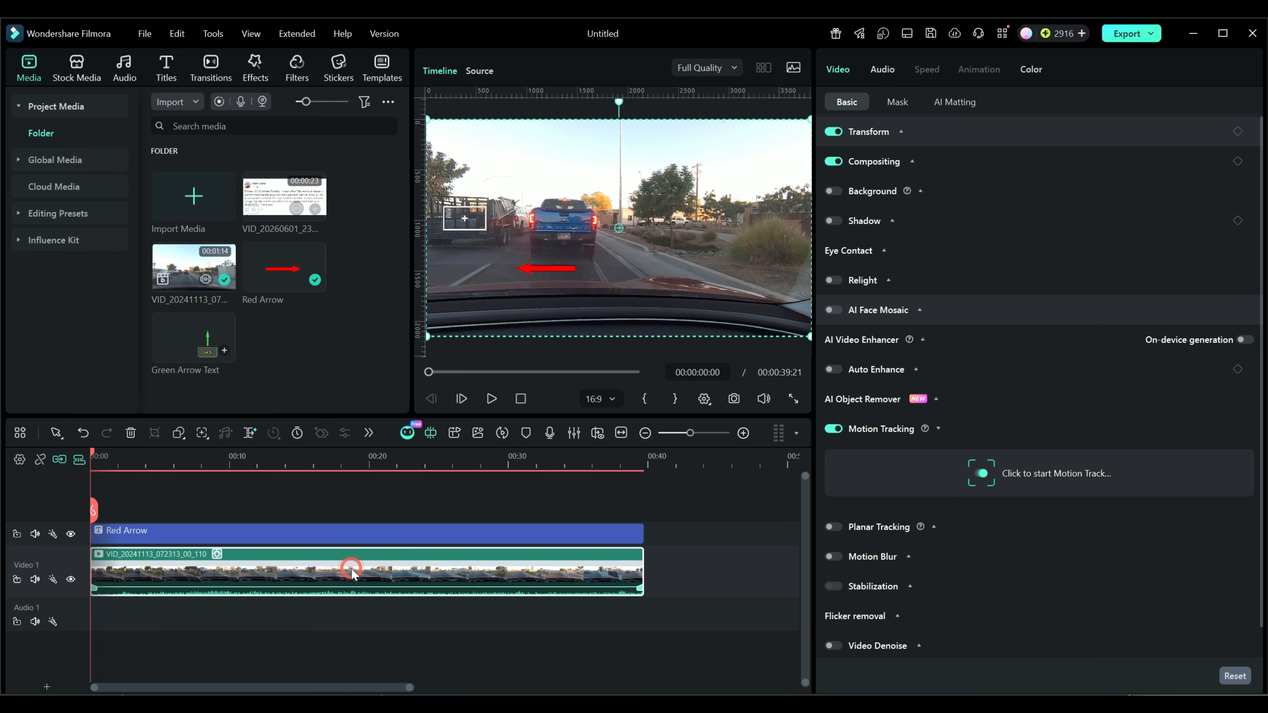
left_click(984, 477)
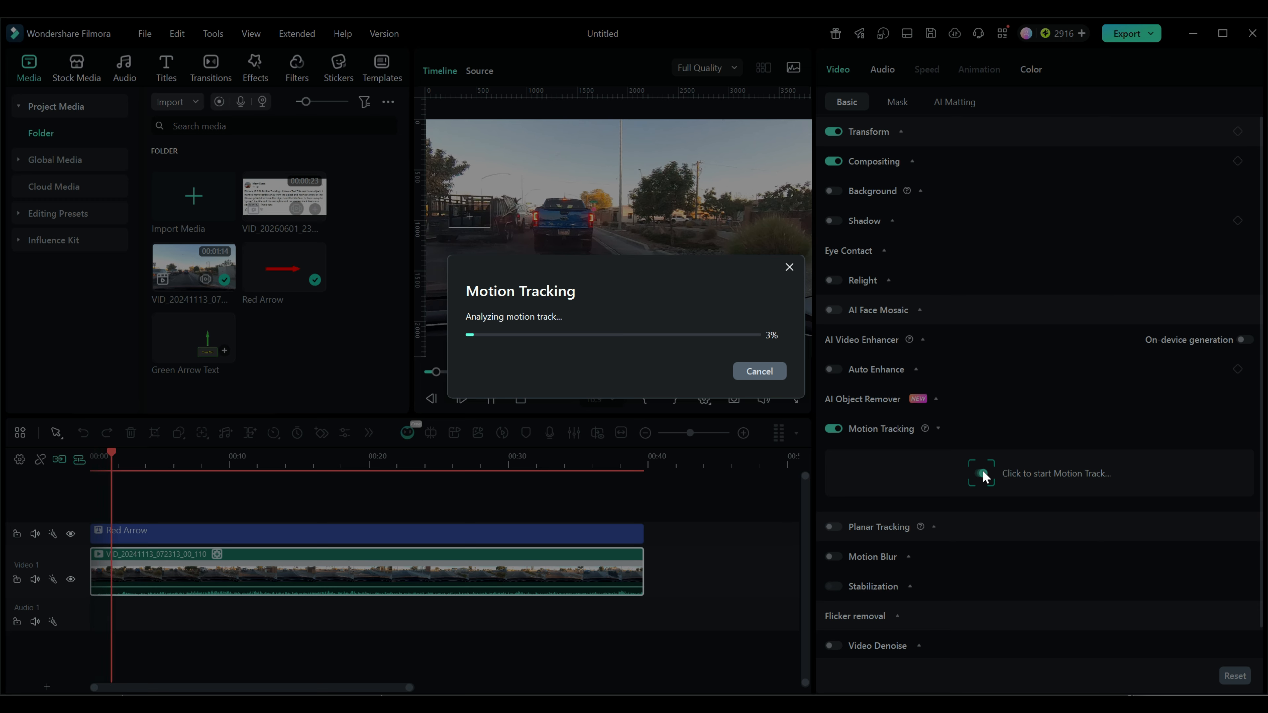
left_click_drag(680, 274, 784, 412)
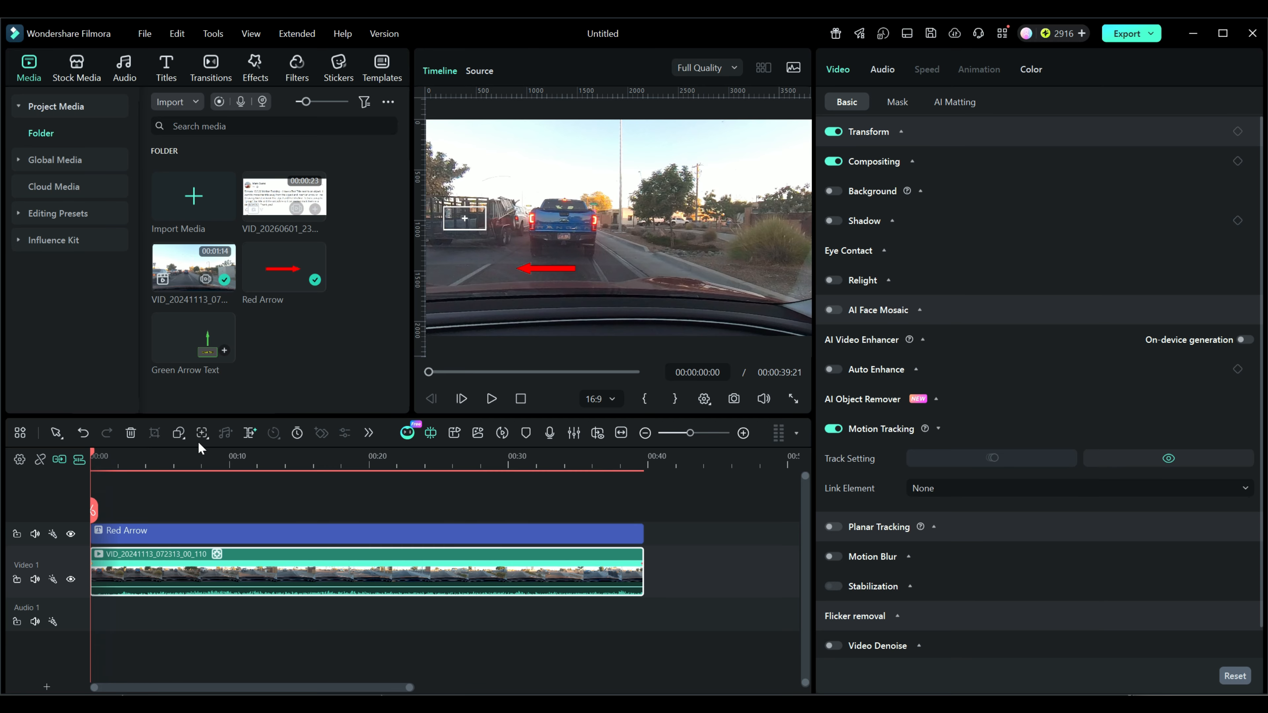
Step: Add the Green Arrow Text title above the Red Arrow title and extend it to the end of the video
left_click_drag(184, 337, 147, 493)
left_click_drag(204, 523, 639, 532)
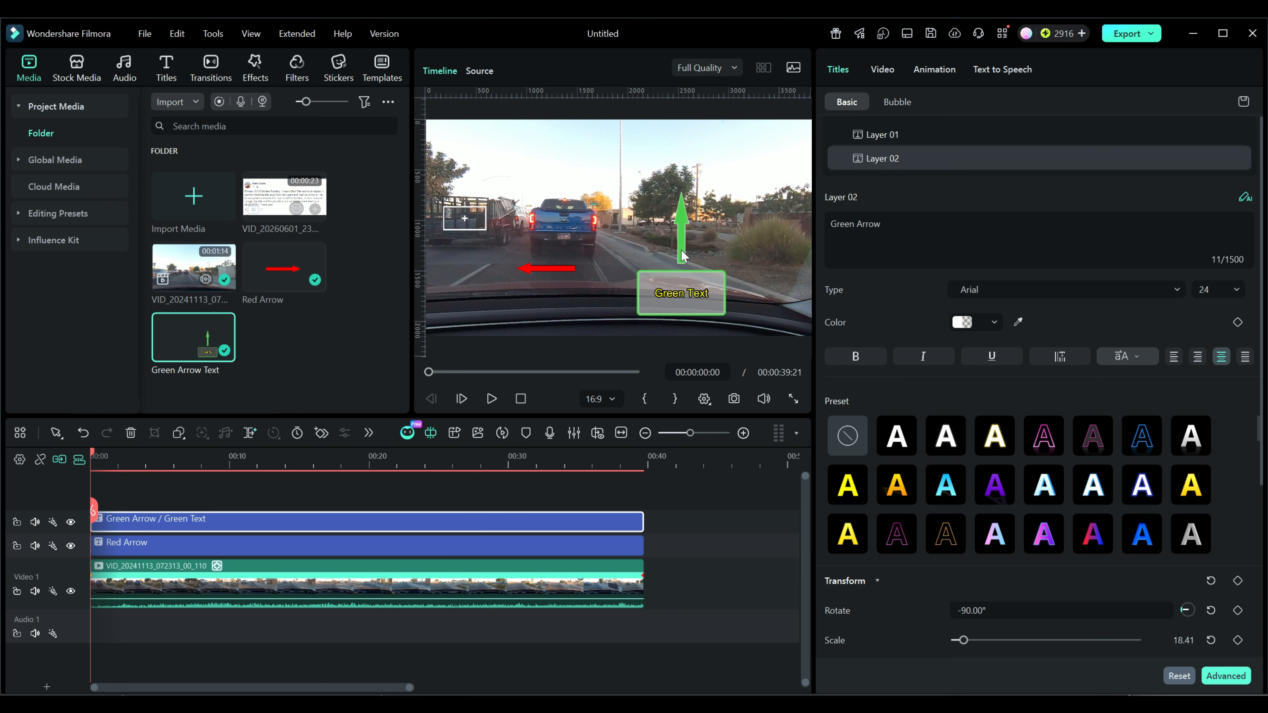
Step: Rotate the red arrow to -270° and place it directly above the tracker box, at about X -1520, Y 596
left_click(233, 590)
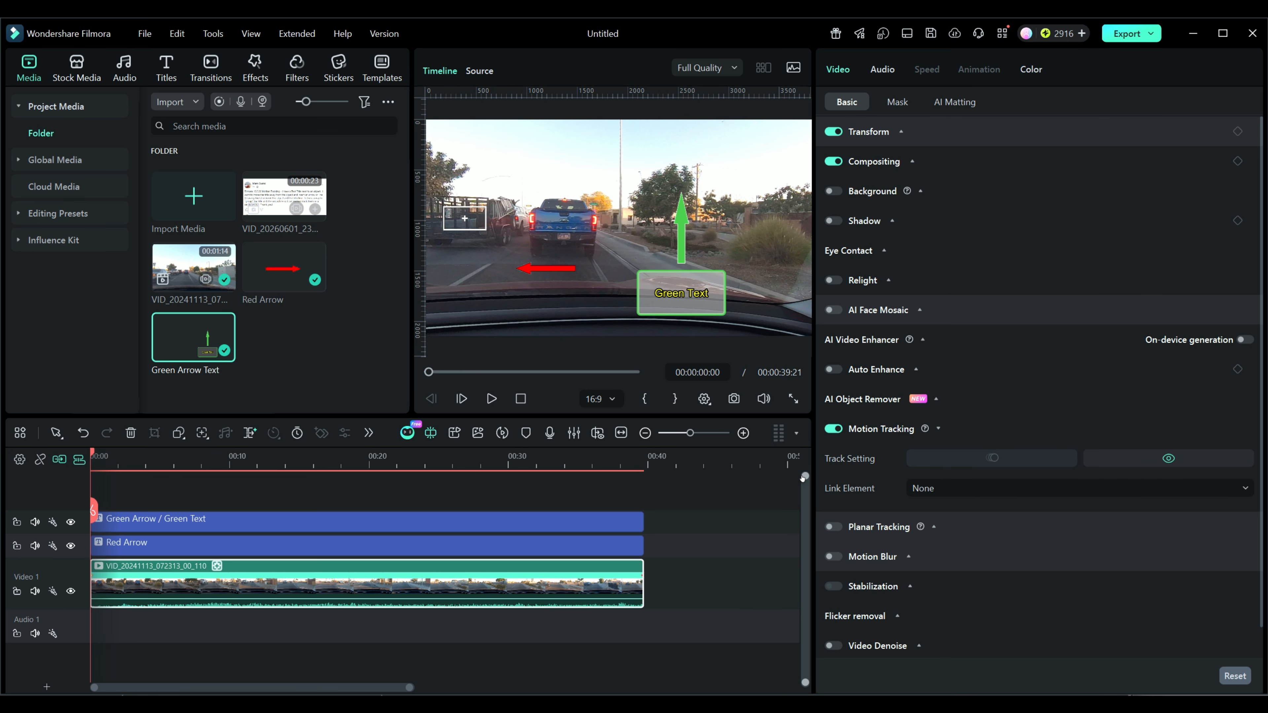
left_click(540, 270)
left_click_drag(546, 296, 467, 145)
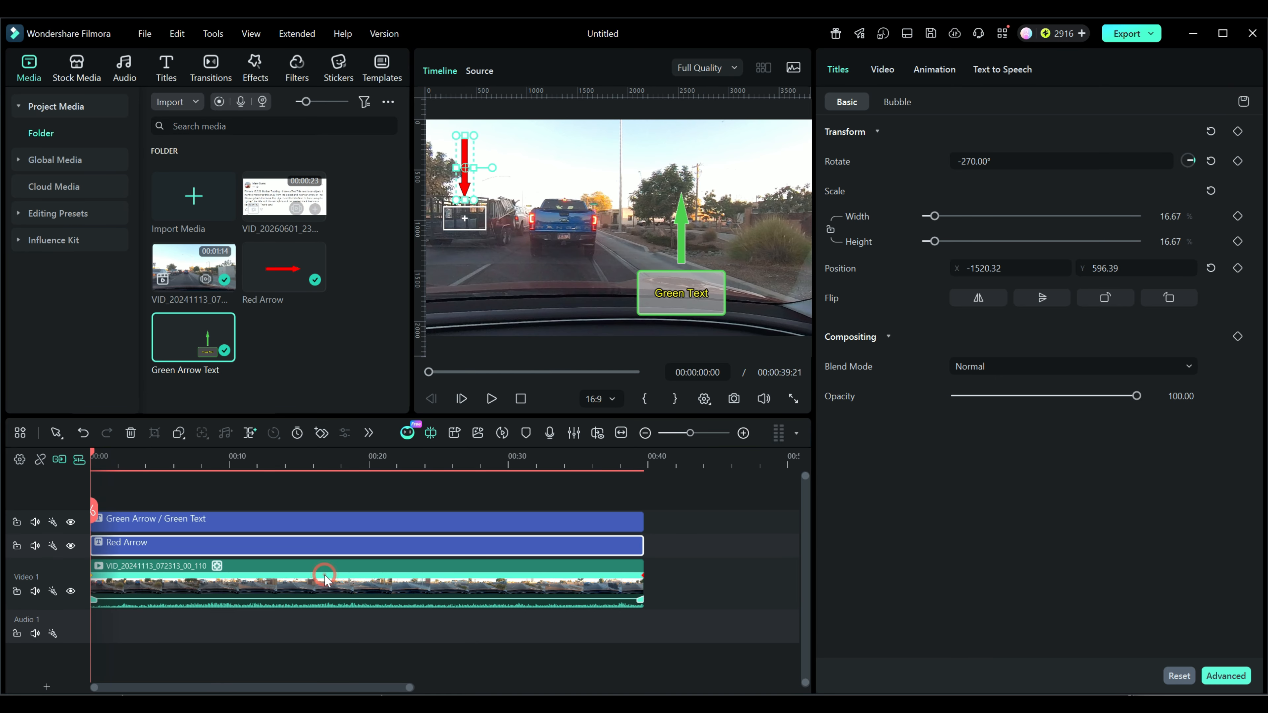
Step: Link the Red Arrow title to the dashcam clip's motion track
left_click(393, 589)
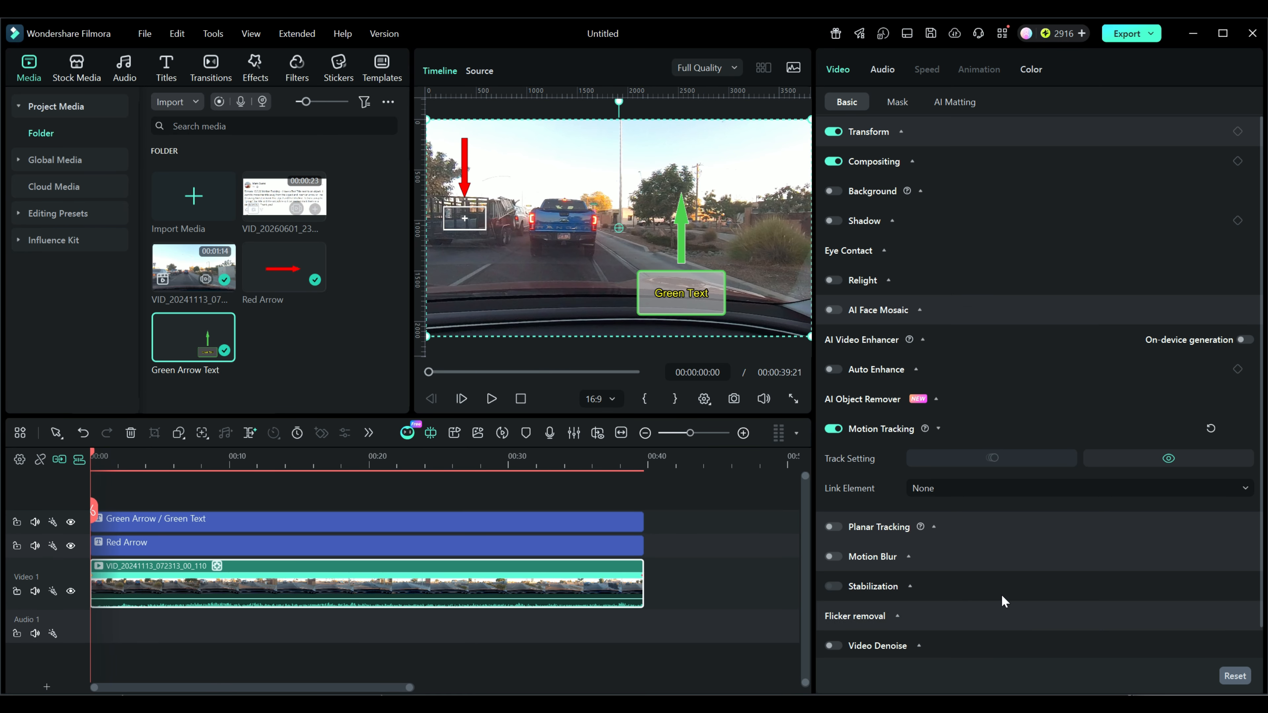
left_click(968, 490)
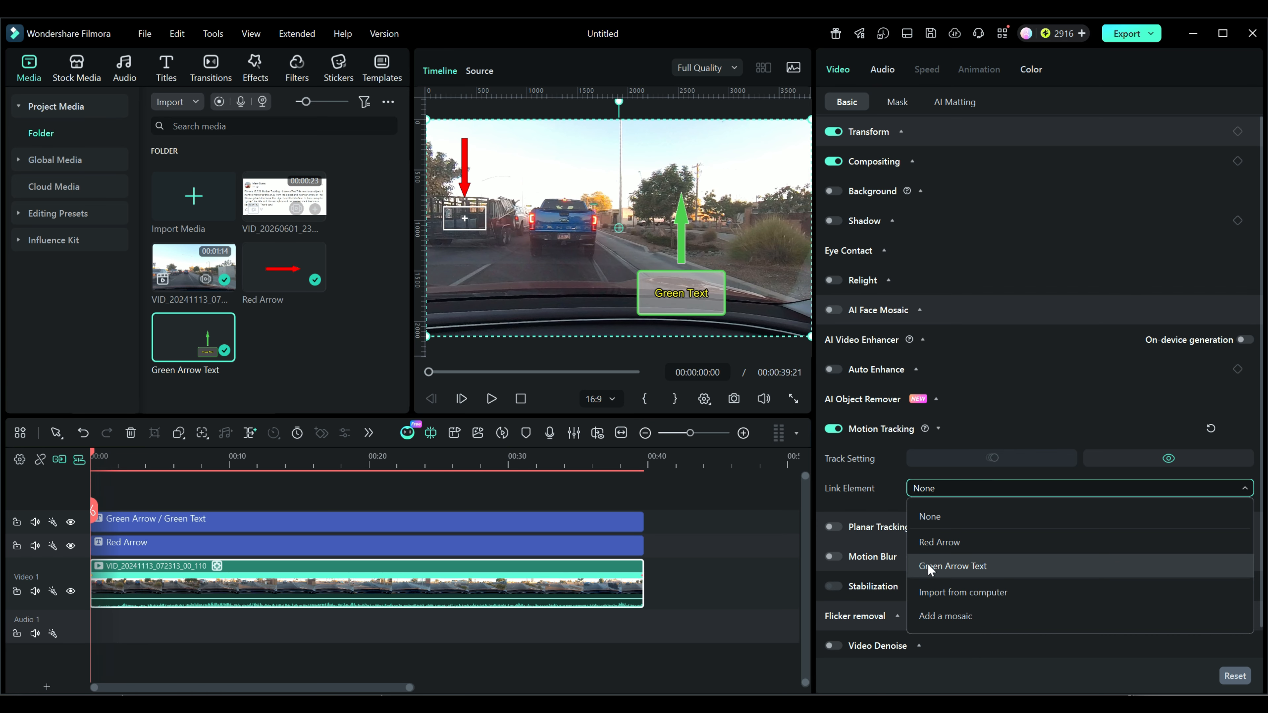
left_click(933, 545)
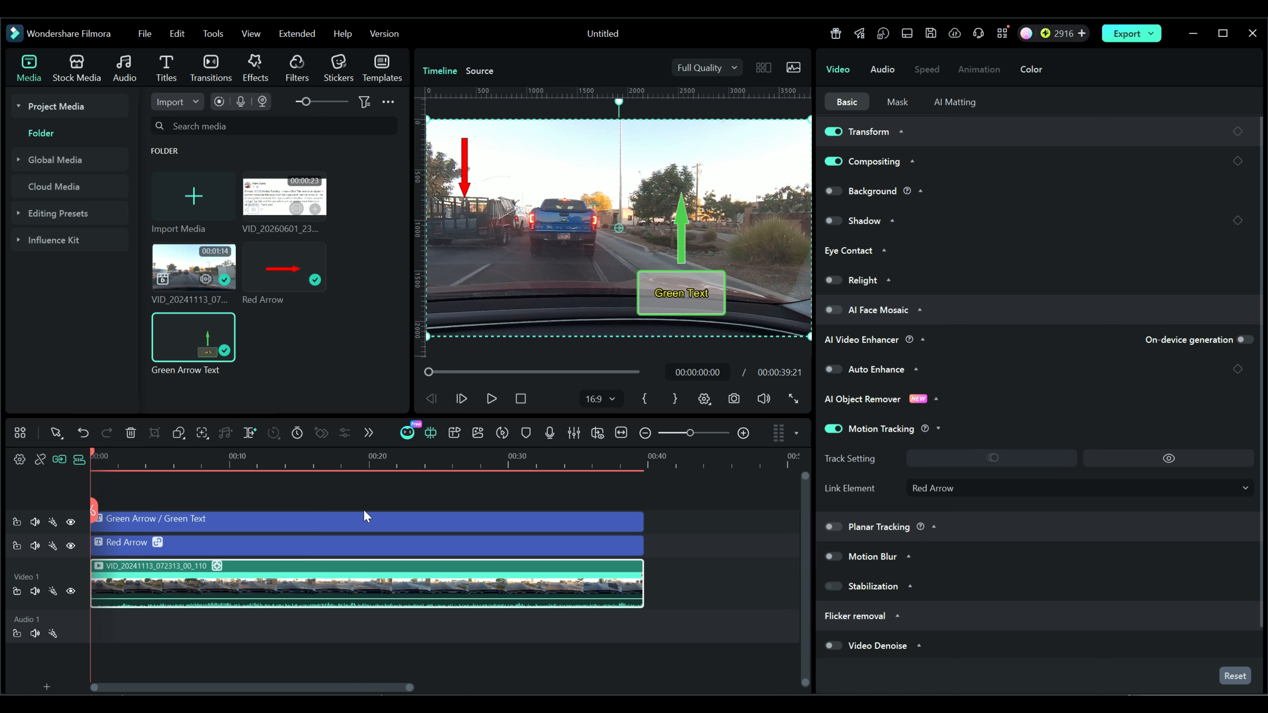
Step: Play the timeline to review how the red arrow follows the trailer, and return to the start
left_click(492, 397)
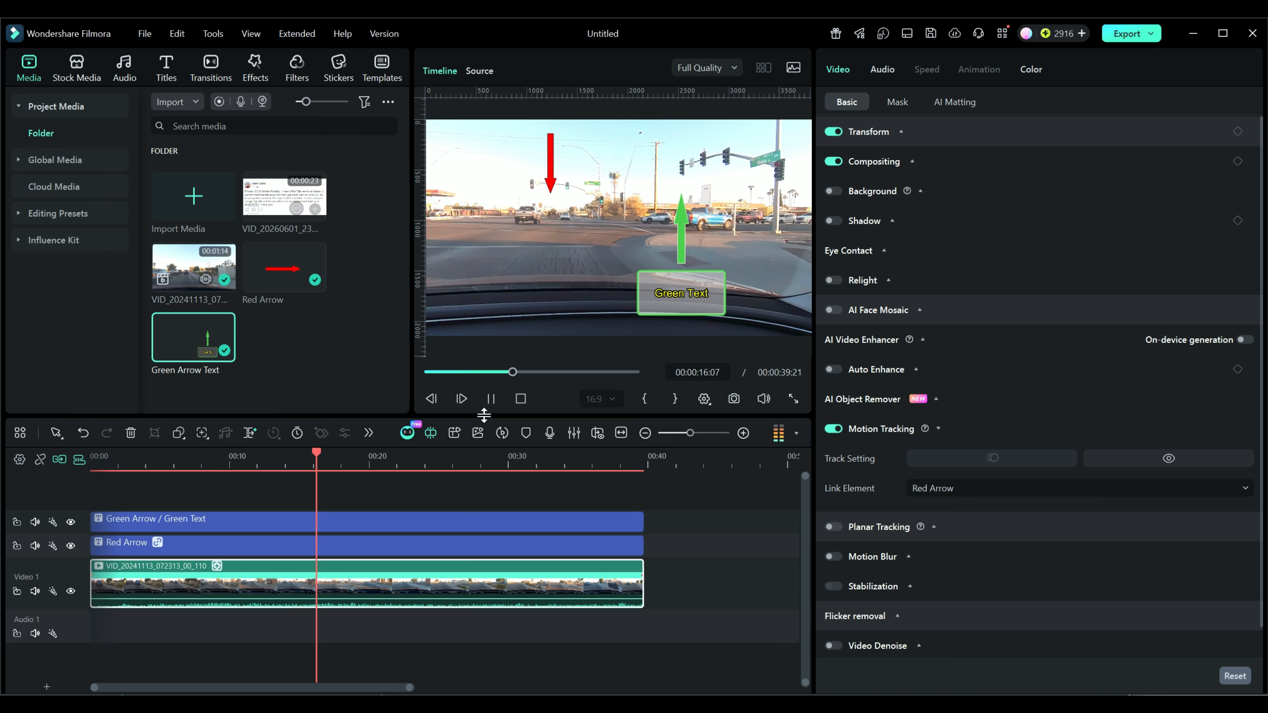
left_click(491, 398)
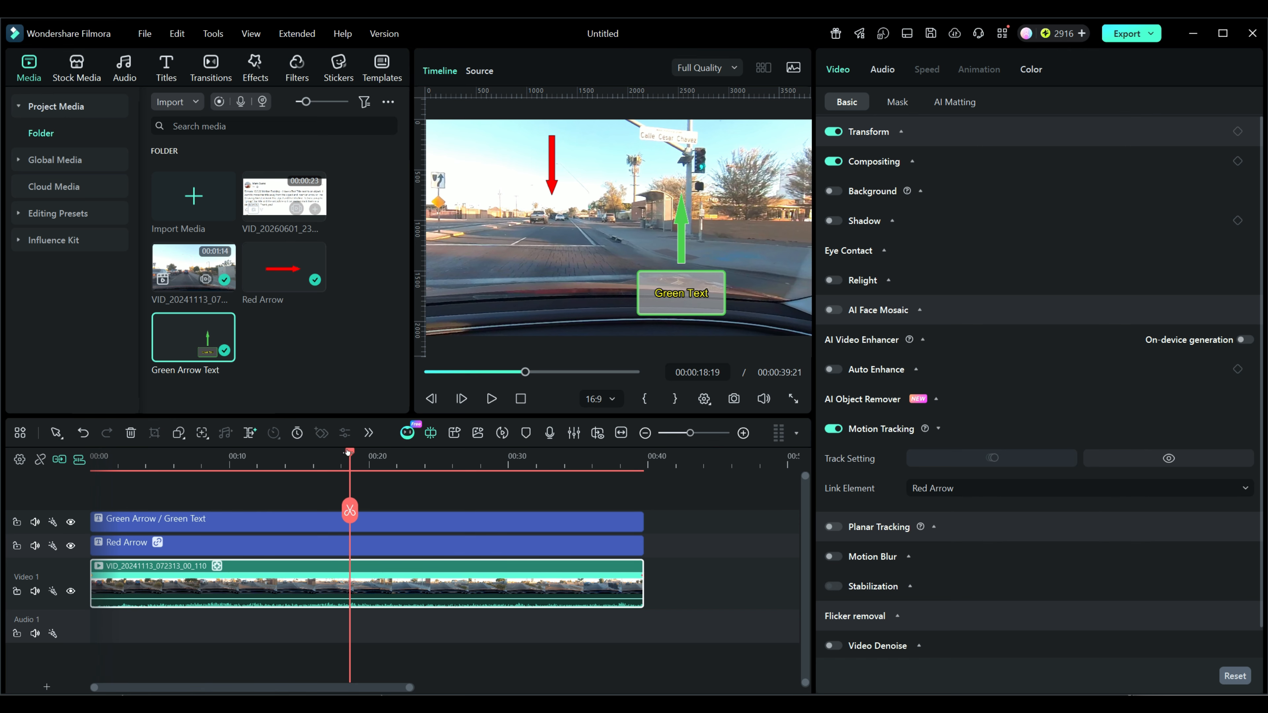
left_click_drag(352, 451, 24, 465)
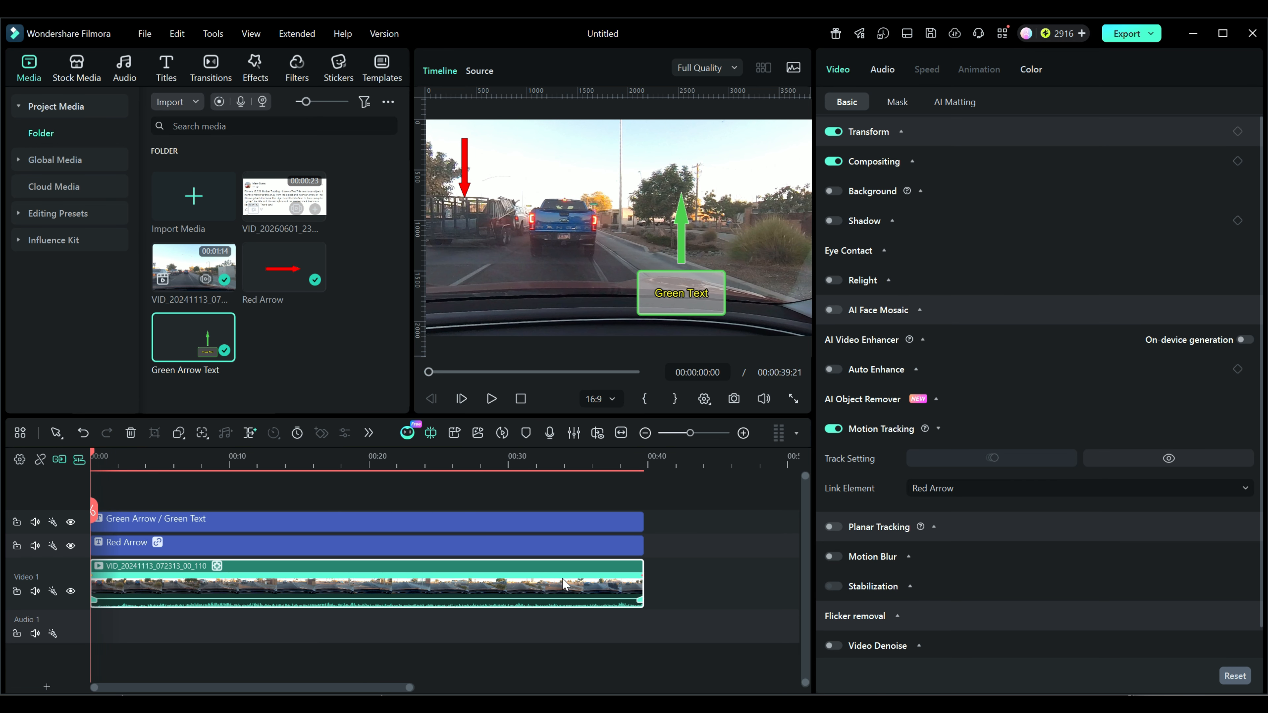
Step: Turn off timeline ripple and move both title clips up one track, leaving an empty track above the video
left_click(60, 460)
left_click_drag(704, 563, 603, 507)
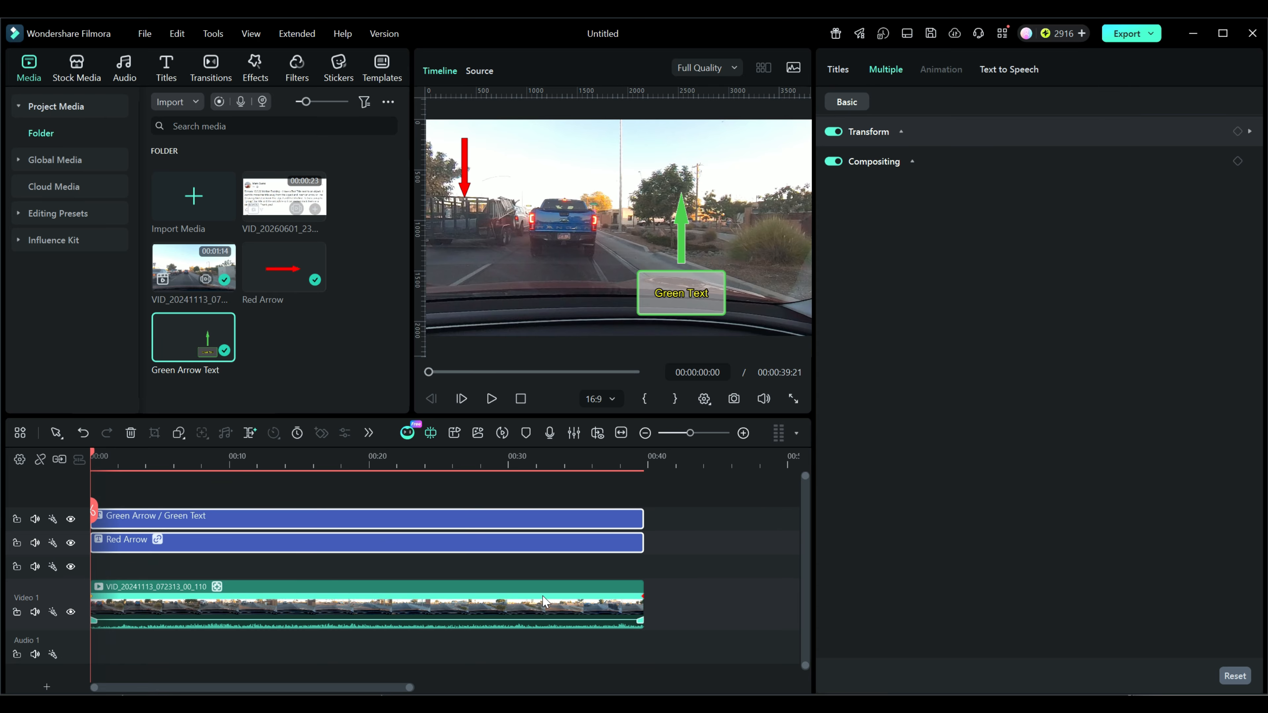
Step: Copy the motion-tracked dashcam clip and paste it at the start of the empty track above the original
left_click(531, 608)
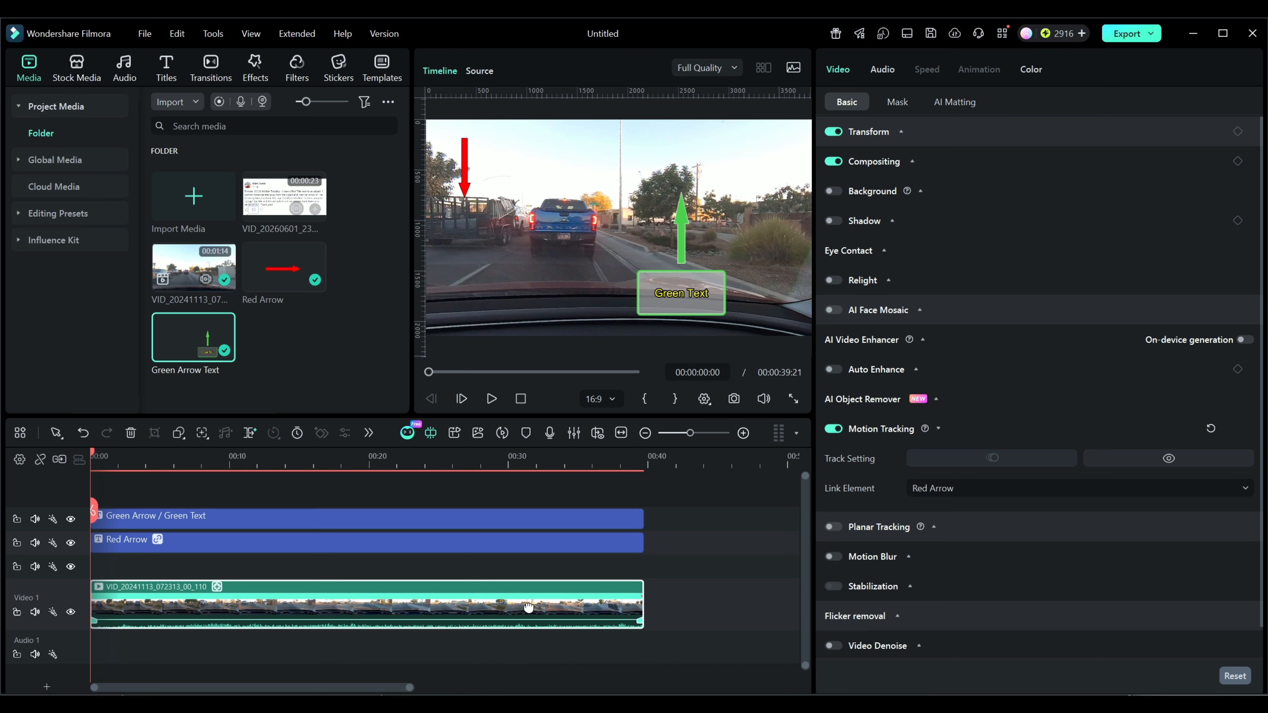
right_click(529, 606)
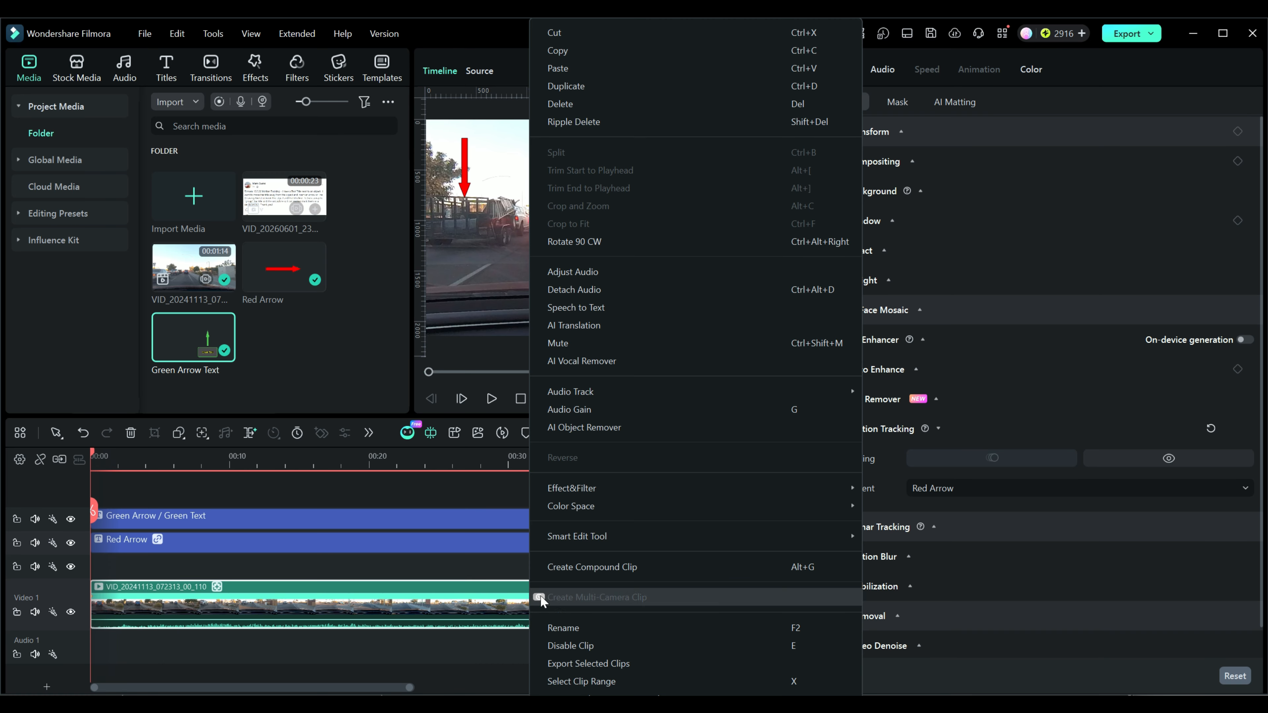
left_click(561, 49)
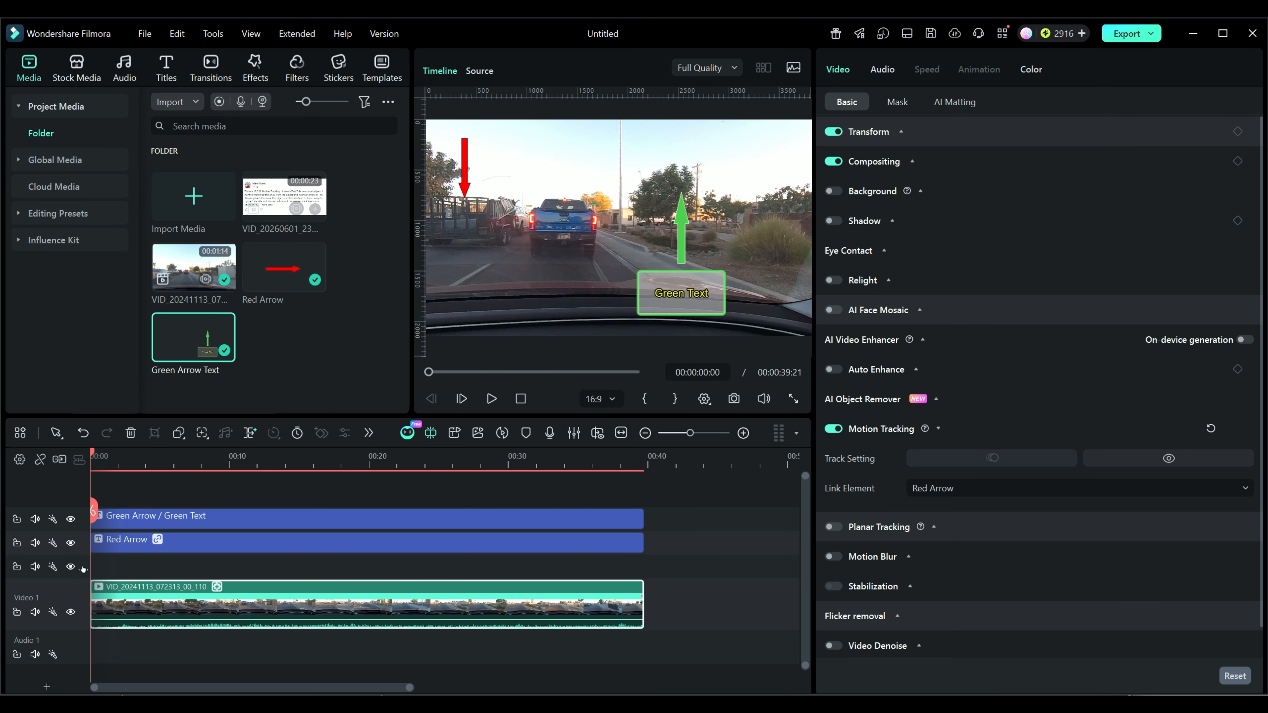
right_click(125, 564)
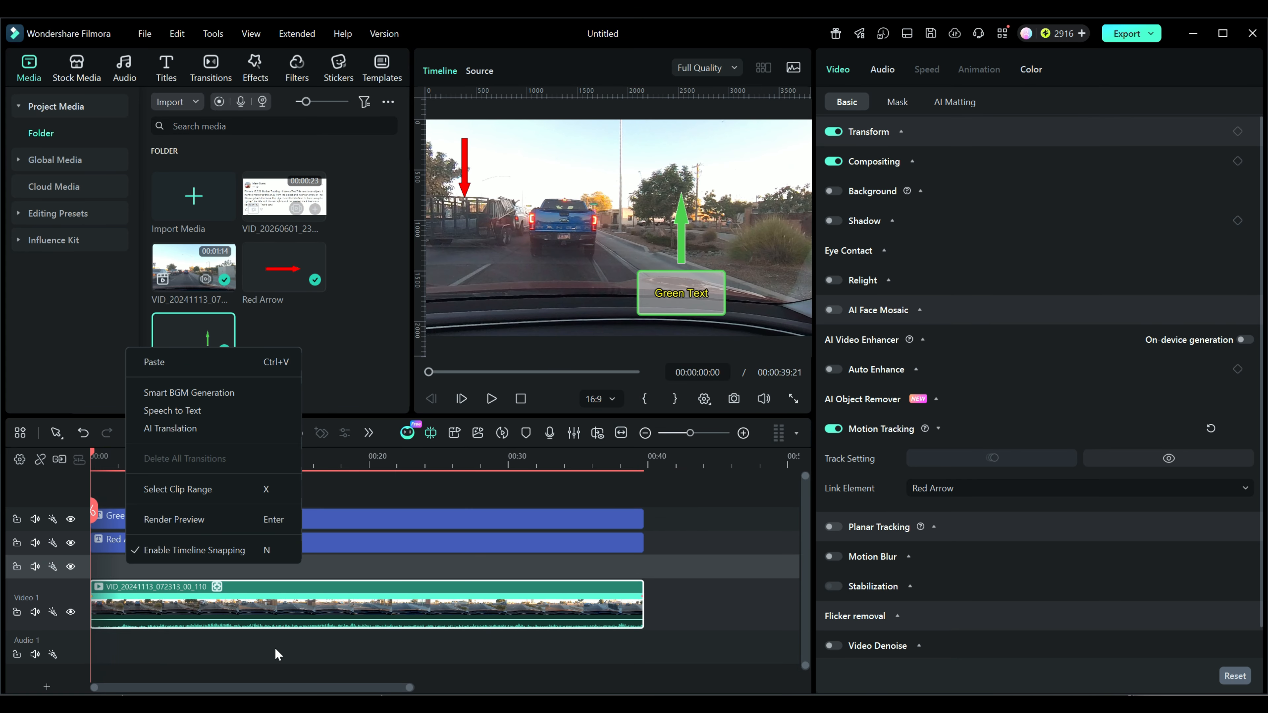
left_click(158, 362)
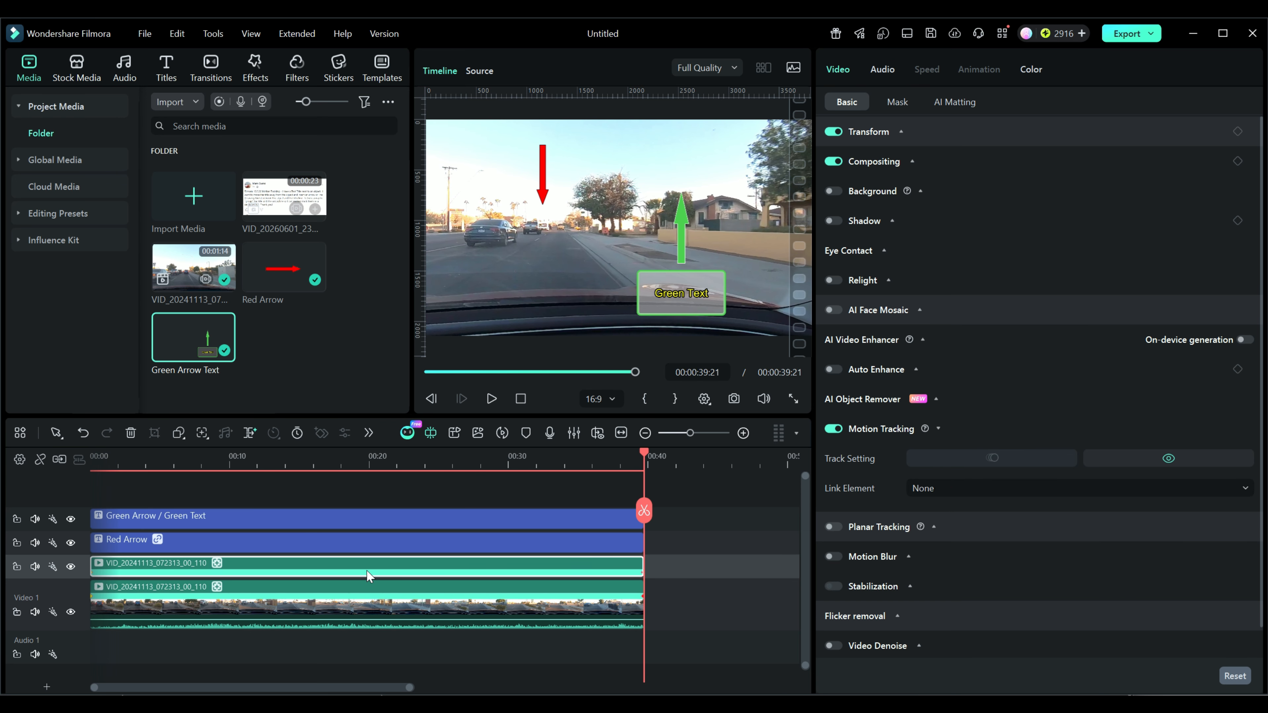
Step: Select the pasted clip, return to the start of the timeline, and increase the height of its track
left_click(385, 566)
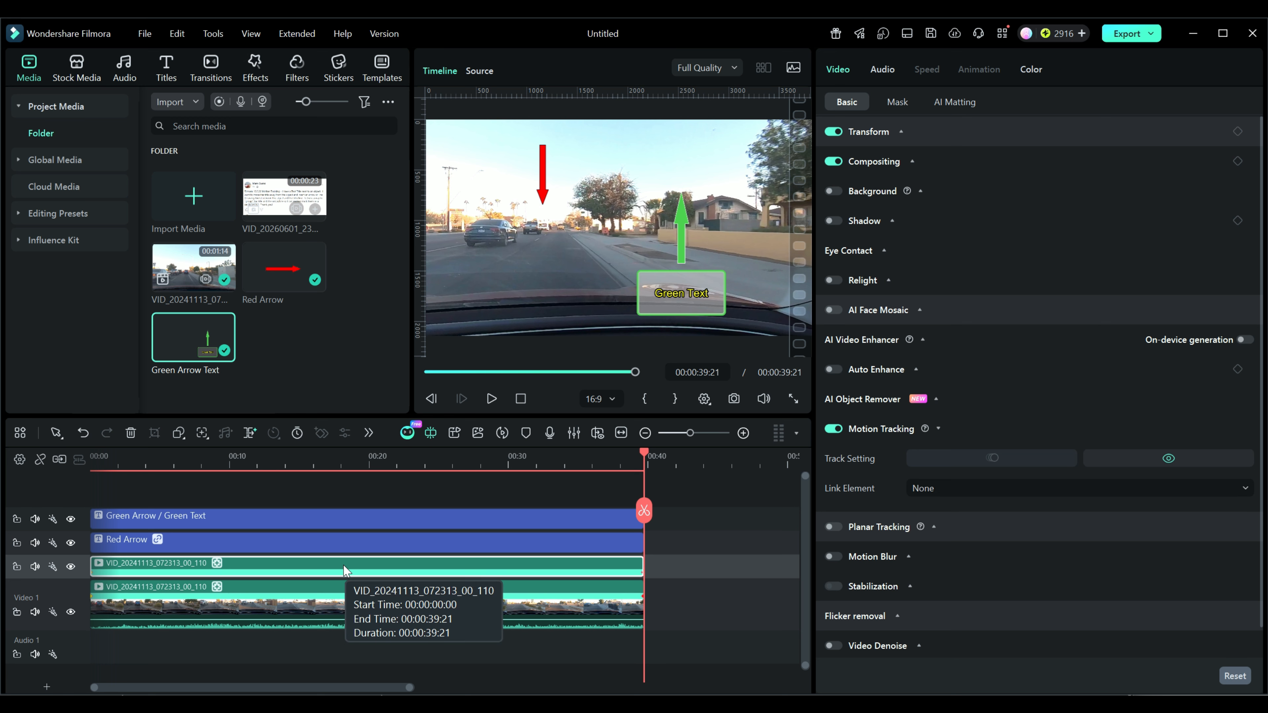
left_click(521, 399)
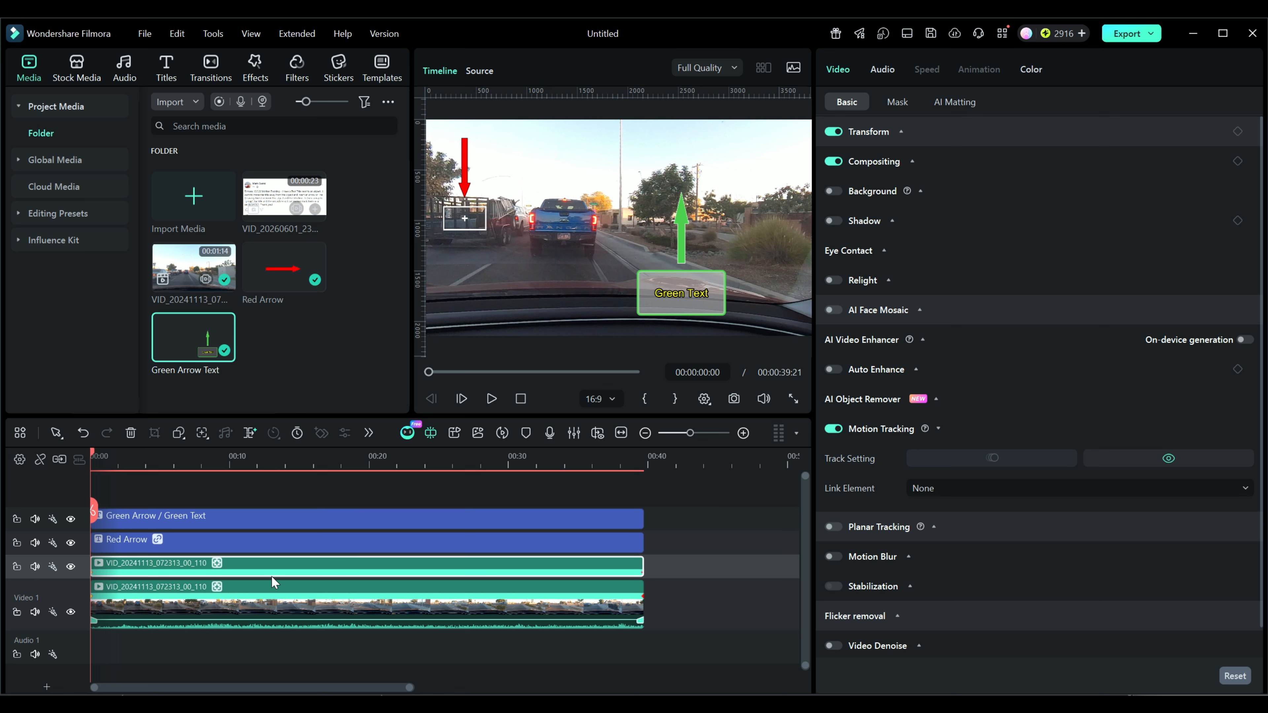
left_click_drag(80, 555, 80, 615)
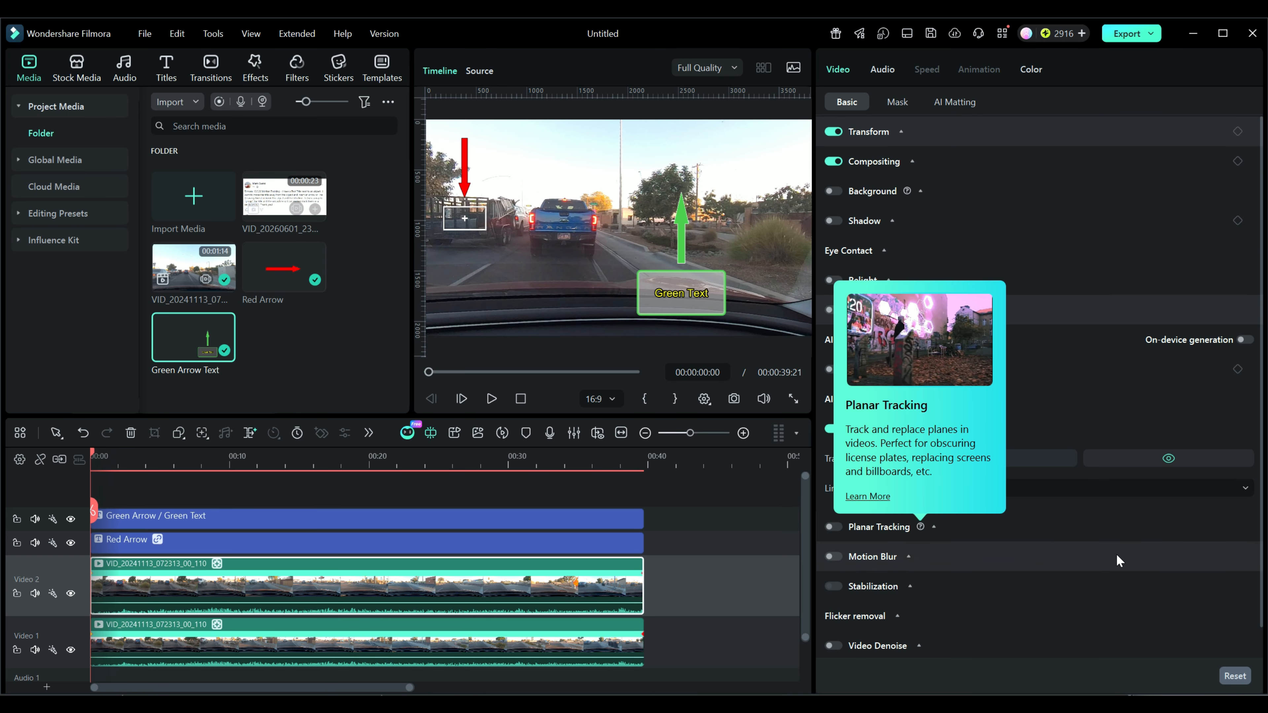
Step: Link the Green Arrow Text title to the duplicated clip's motion track
left_click(1175, 526)
left_click(1169, 489)
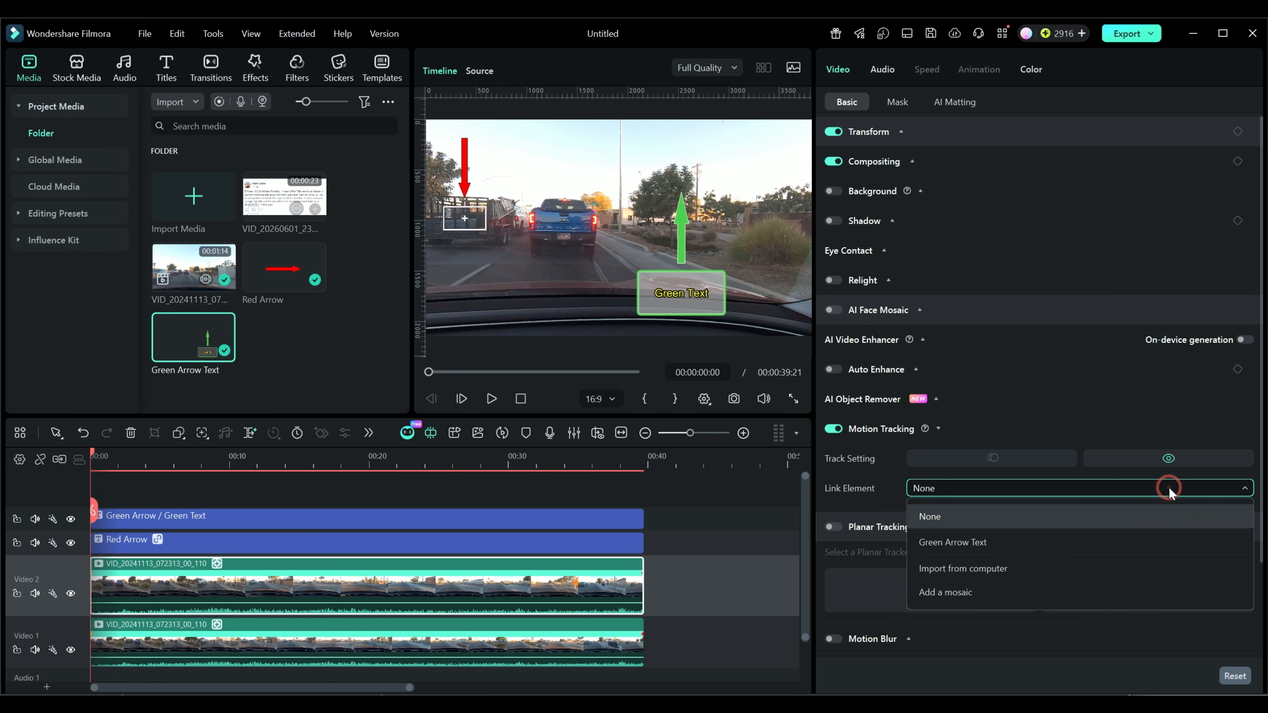
left_click(968, 543)
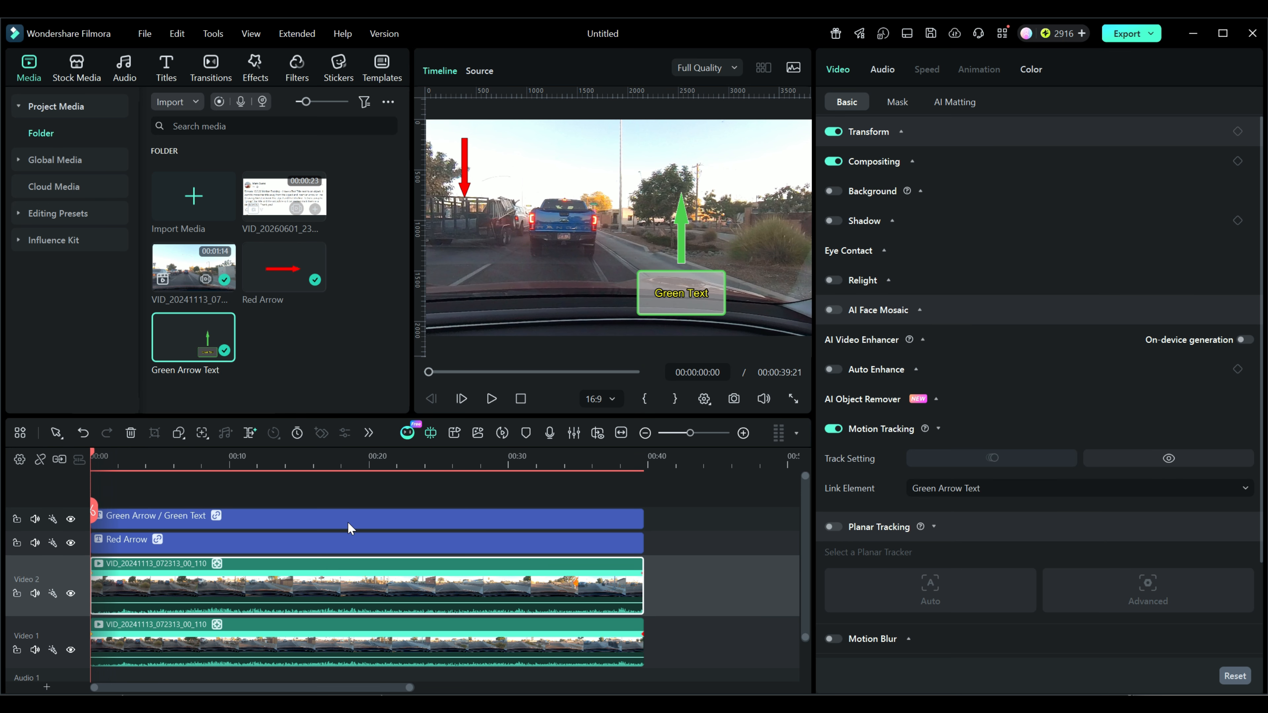
Step: Delete Layer 02, the green arrow, from the Green Arrow Text title
left_click(333, 528)
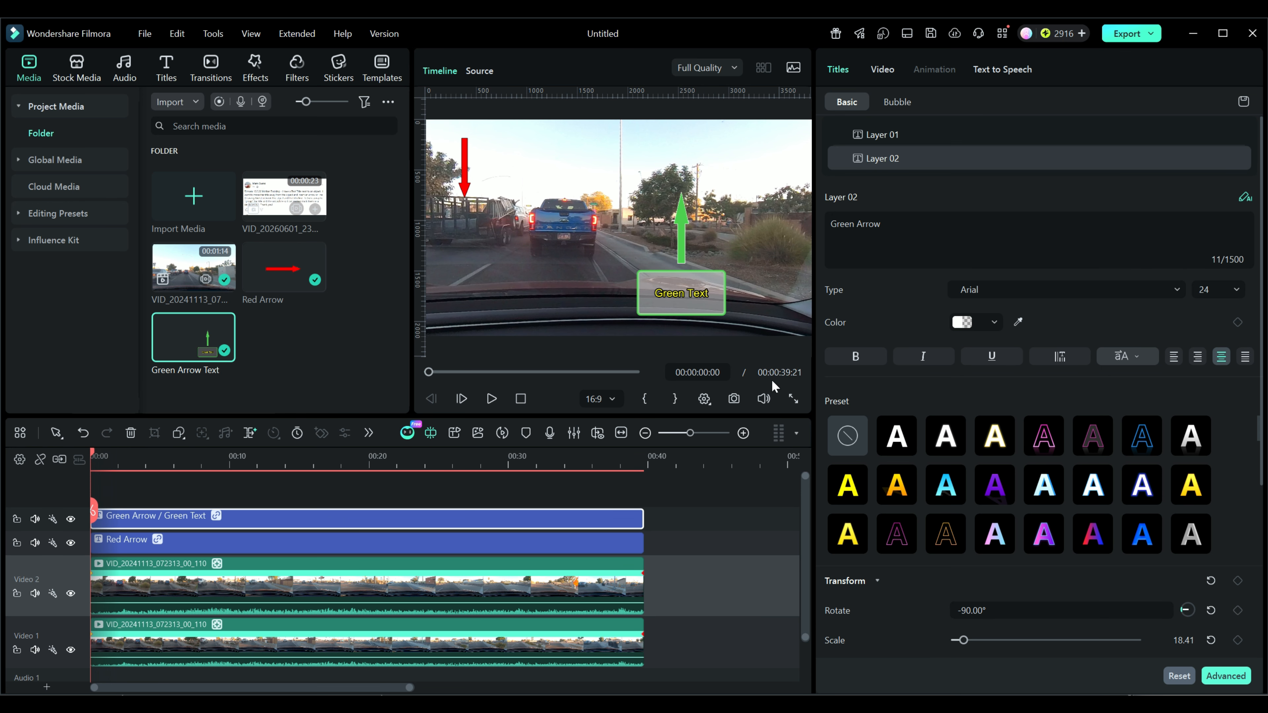
left_click(904, 137)
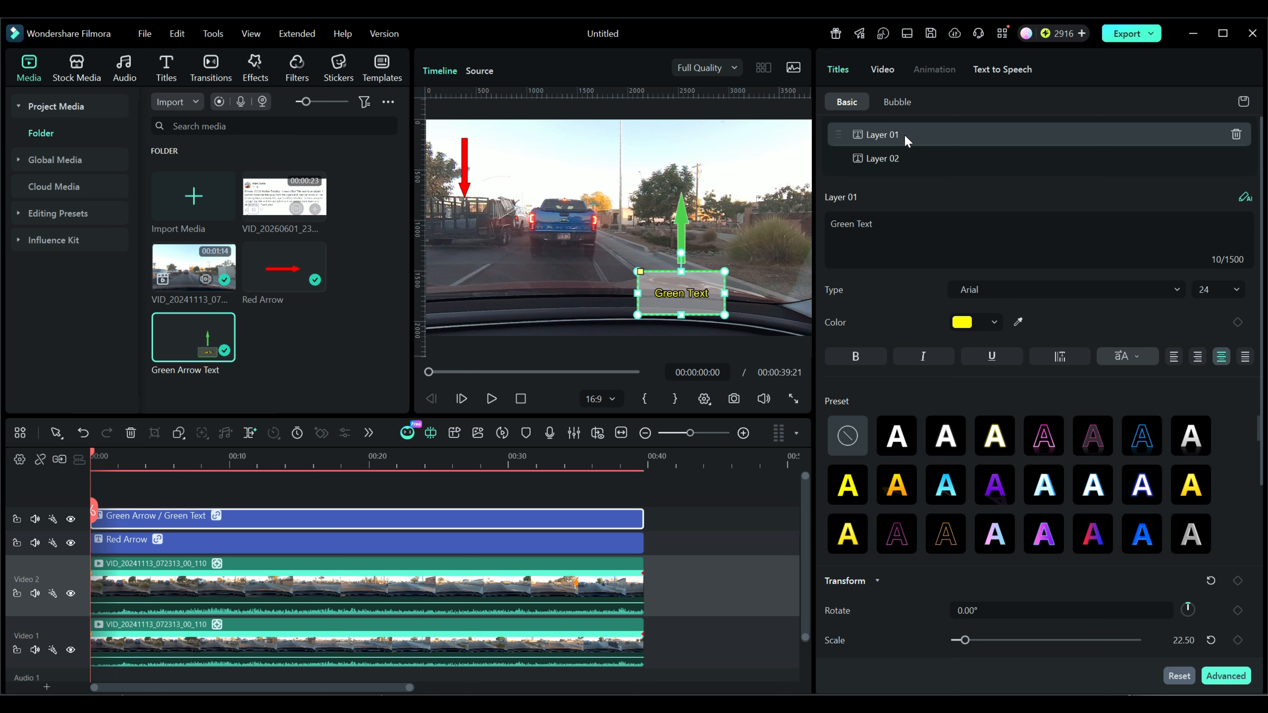
left_click(894, 158)
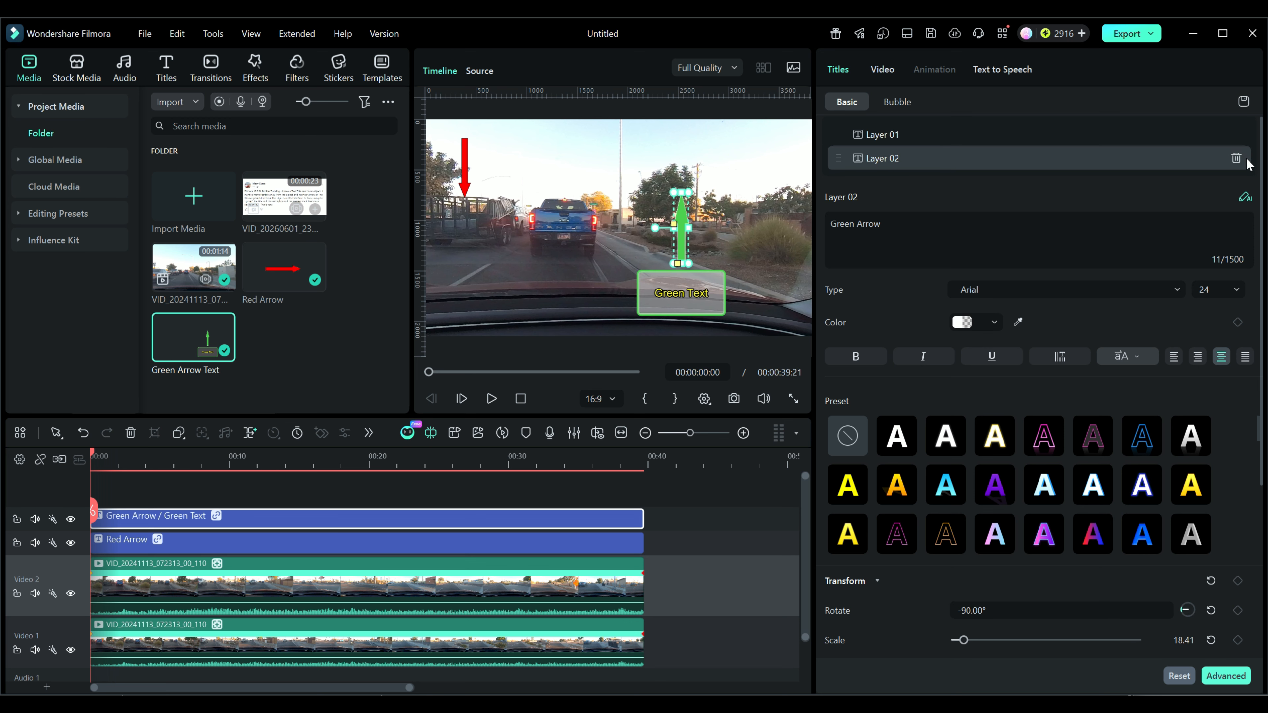
left_click(1236, 158)
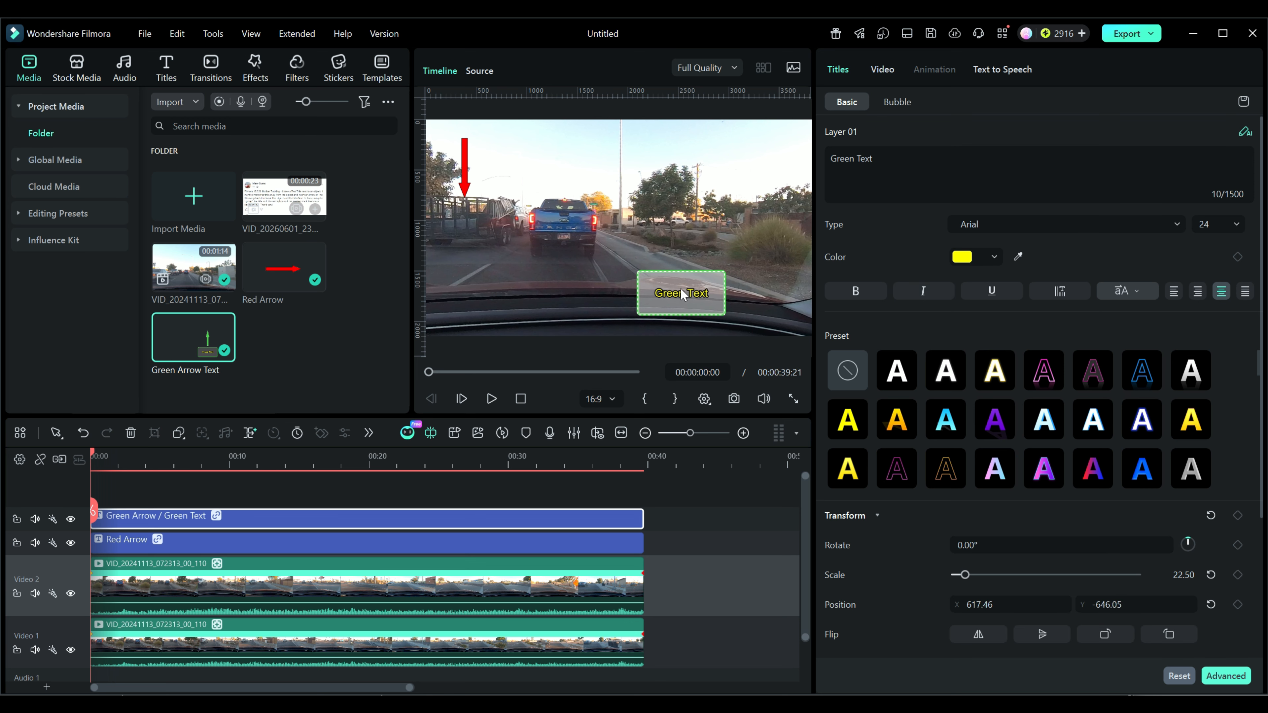
Step: Place the green text box below the trailer at X -1437.50, Y -455.08 with scale 18.26, and show its Transform settings
left_click(332, 551)
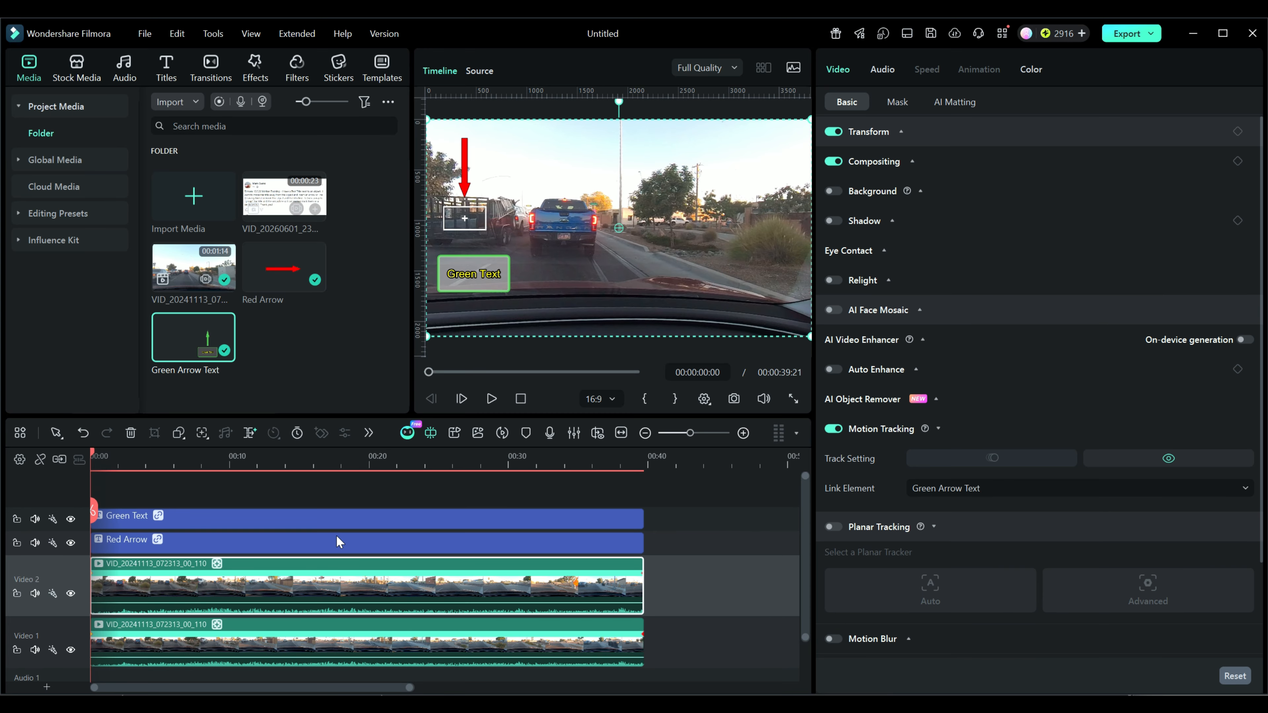
left_click(337, 515)
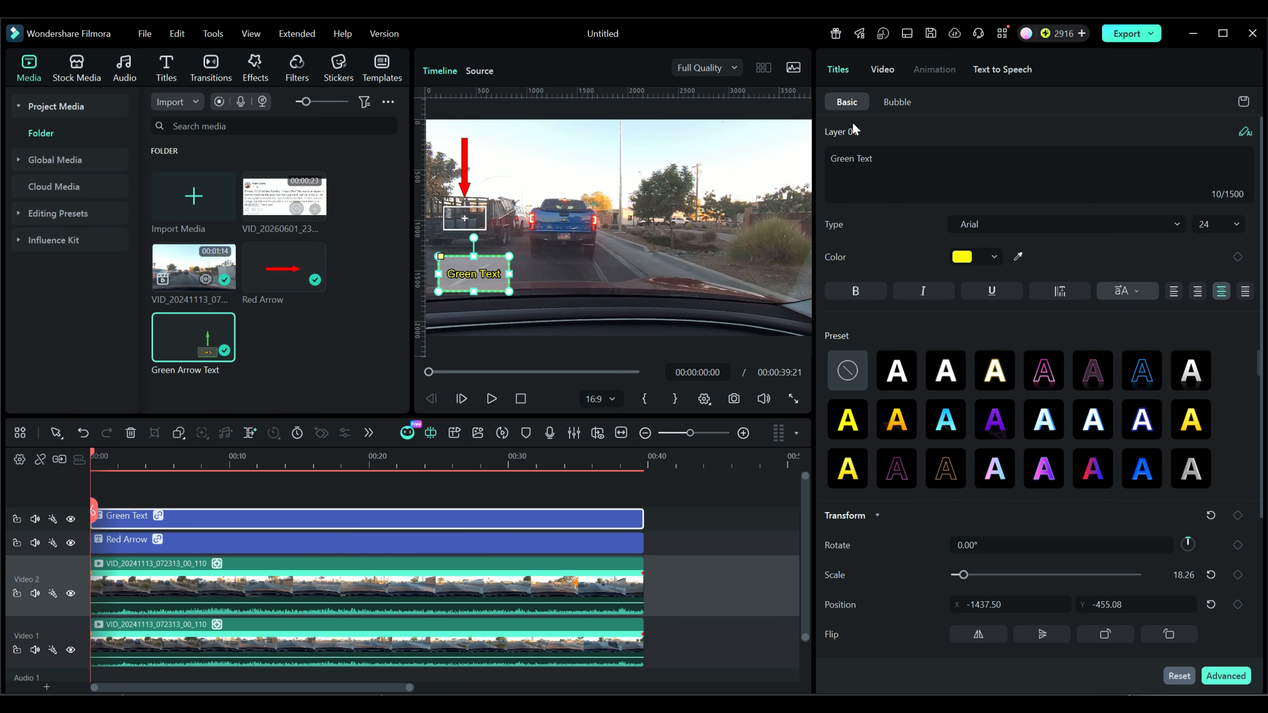
scroll(996, 547, "down", 3)
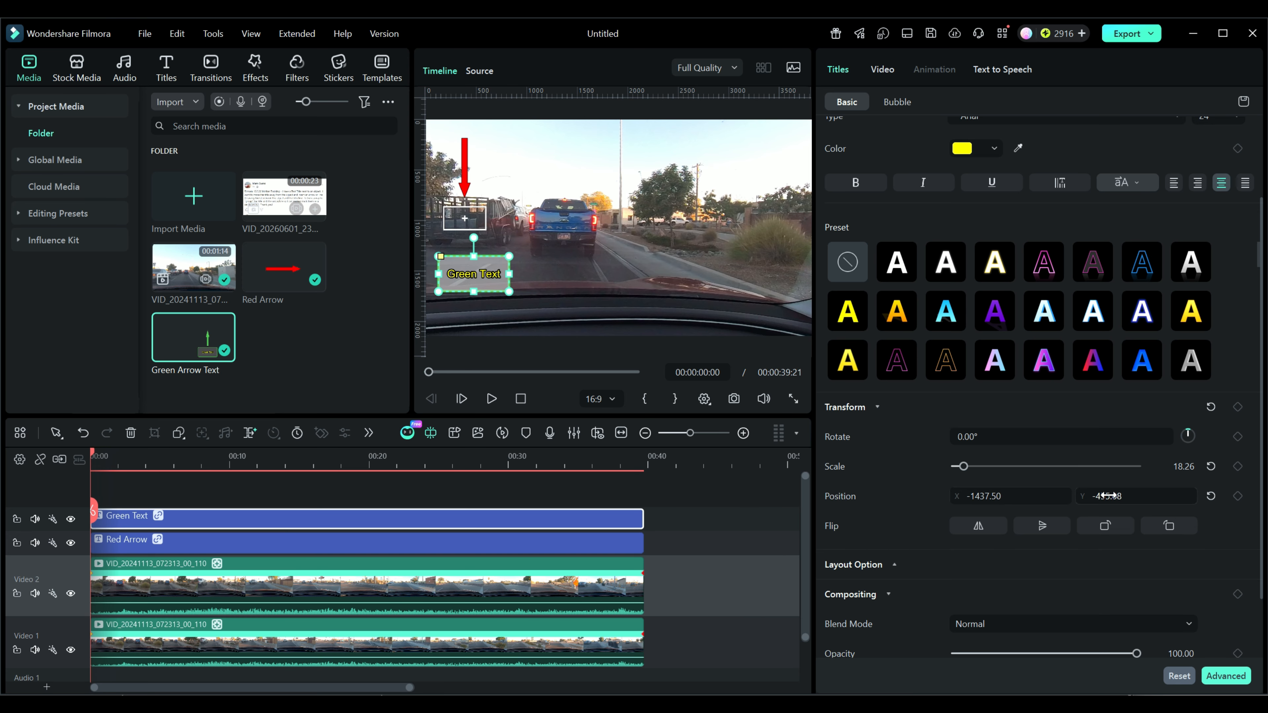
Step: Move the green text box up over the tracked trailer at X -1531.50, Y 47.92 and reduce its scale to 13.12
mouse_move(1107, 496)
left_mouse_down()
mouse_move(1139, 496)
mouse_move(1086, 500)
left_mouse_up()
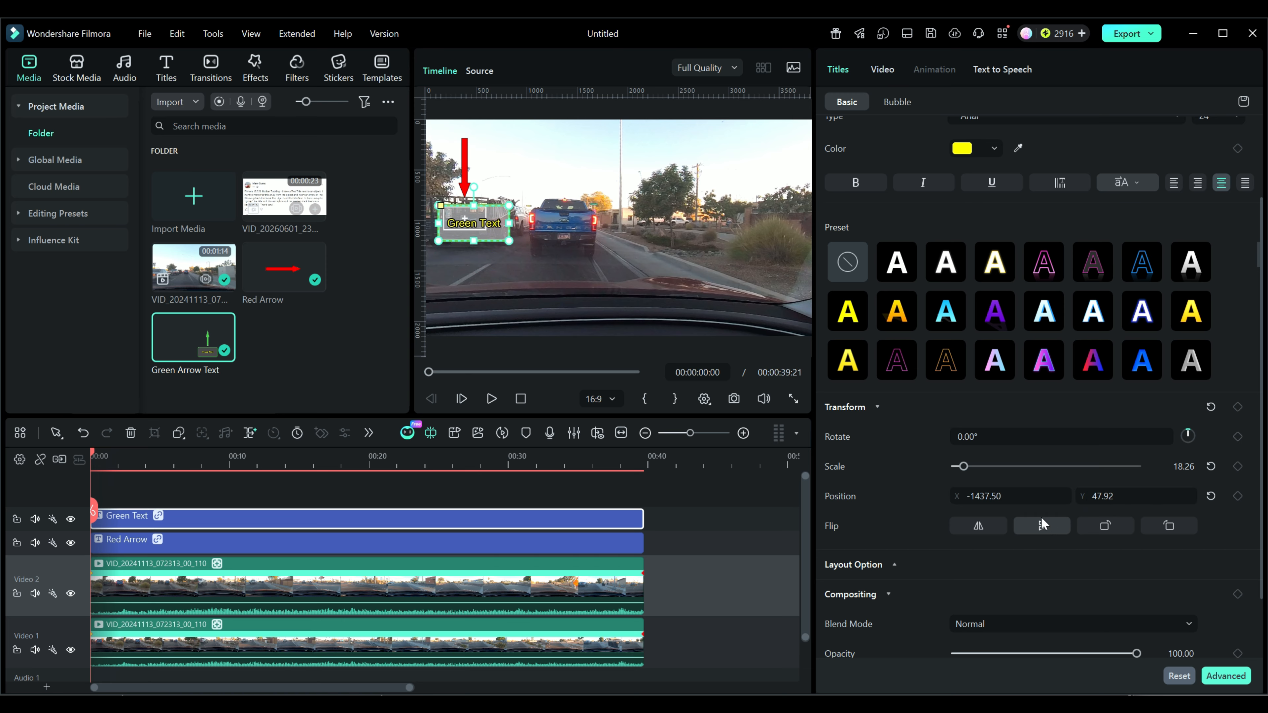
left_click_drag(961, 470, 1001, 497)
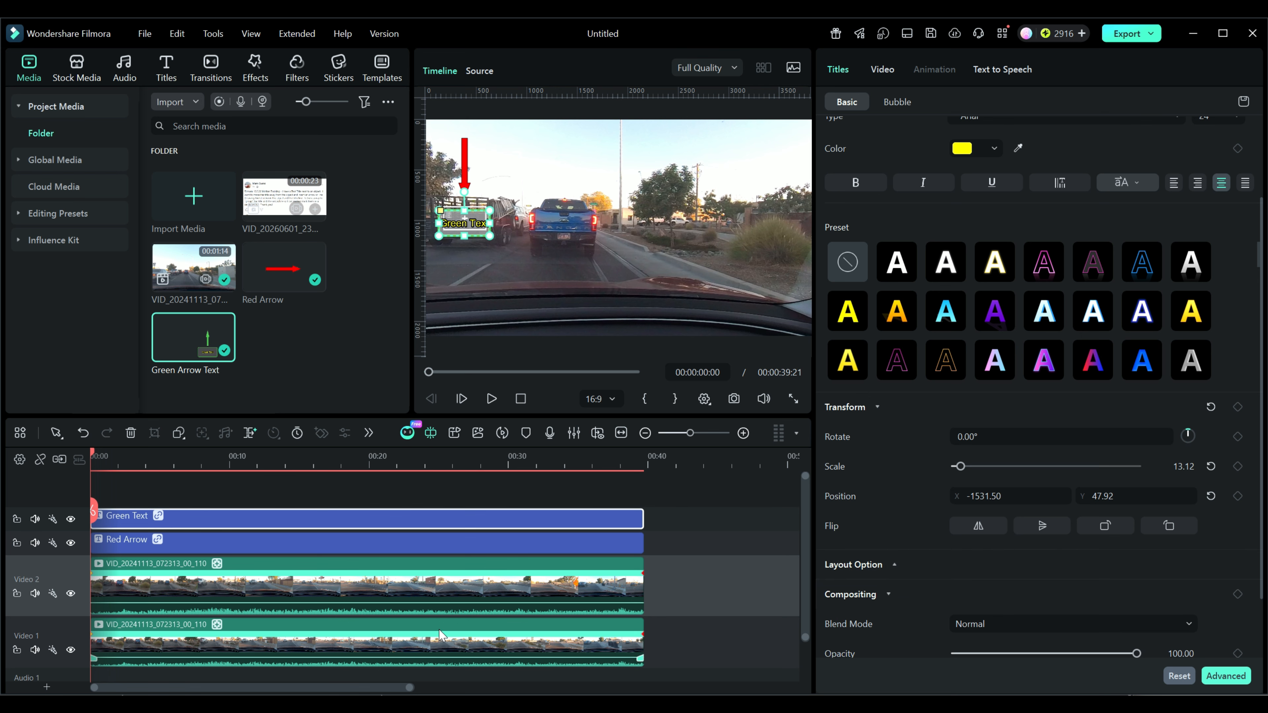
Step: Play the video to check how the red arrow and green text box follow the trailer, and return to the start
left_click(372, 589)
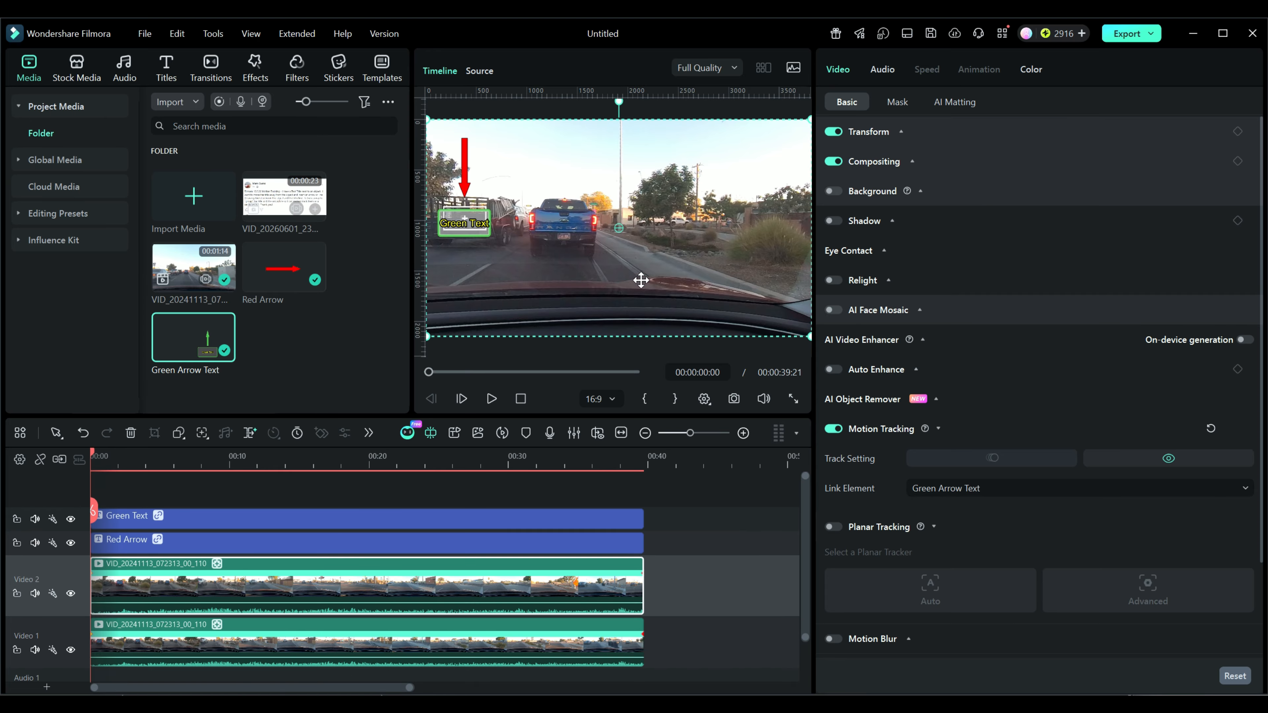
left_click(491, 400)
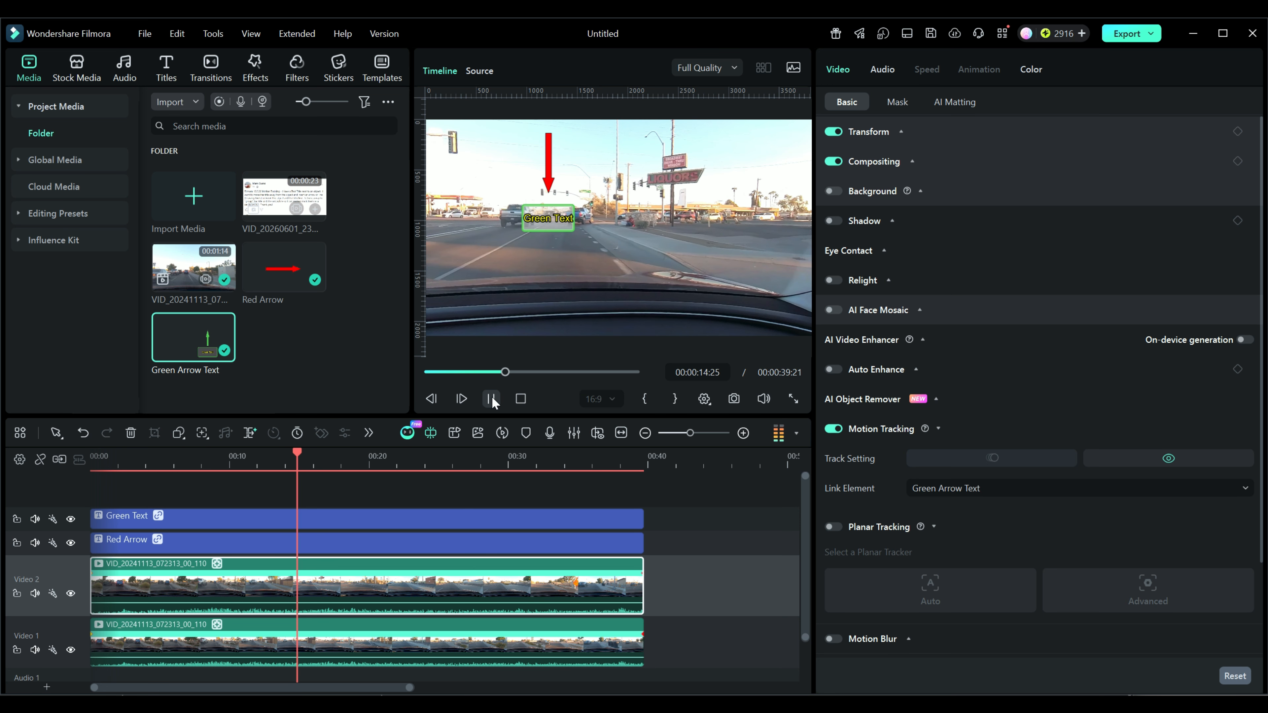
left_click(492, 399)
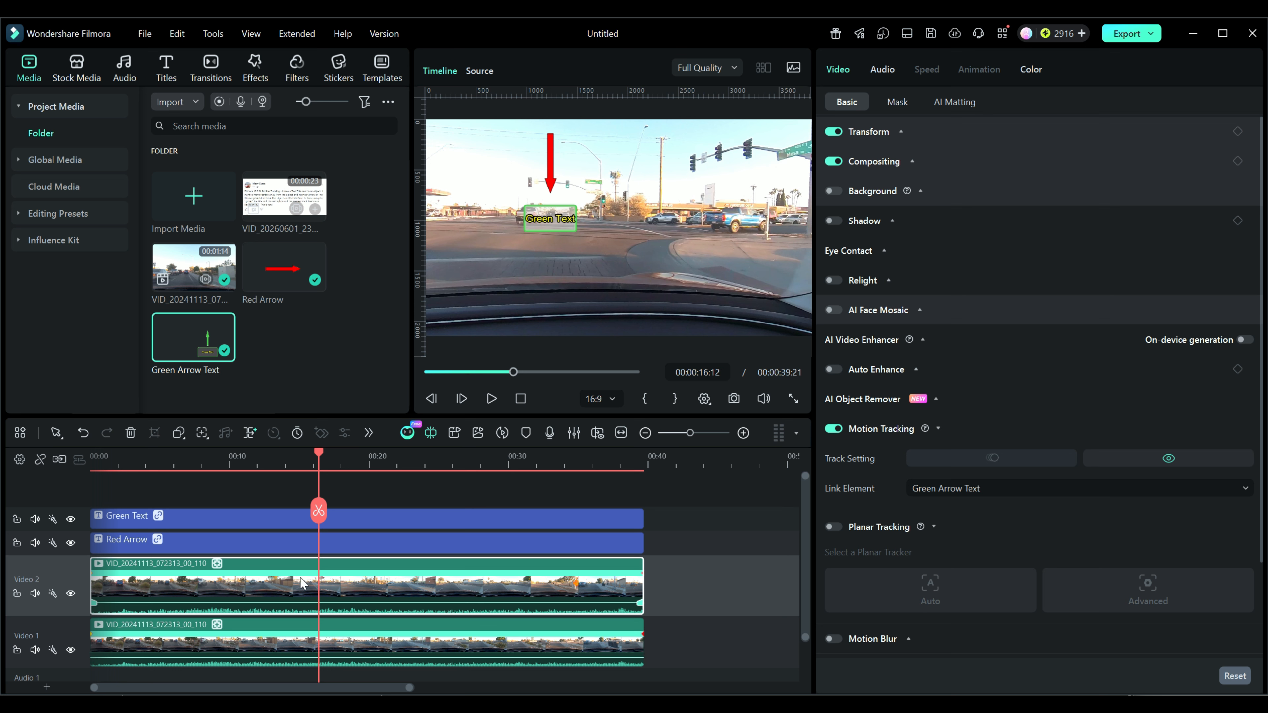
left_click(520, 398)
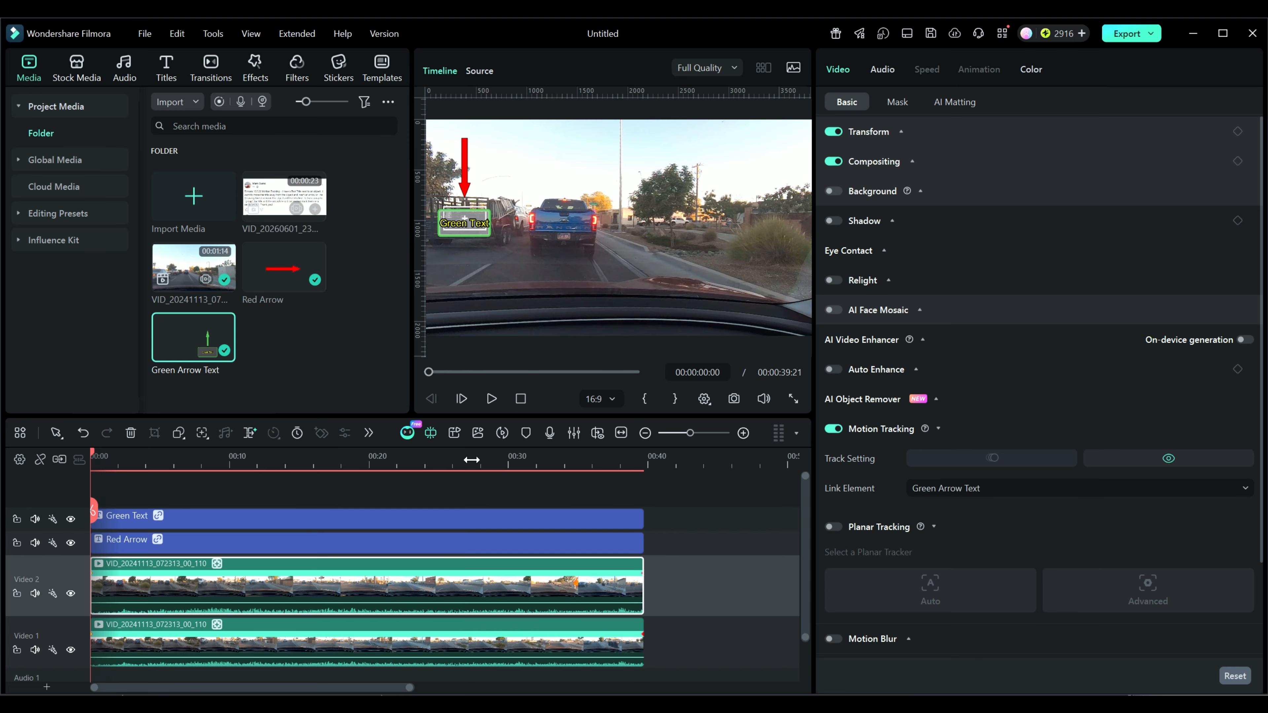
Step: Lower the Red Arrow title toward the green text box by setting its Y position to 497.39, and preview the playback
left_click(296, 640)
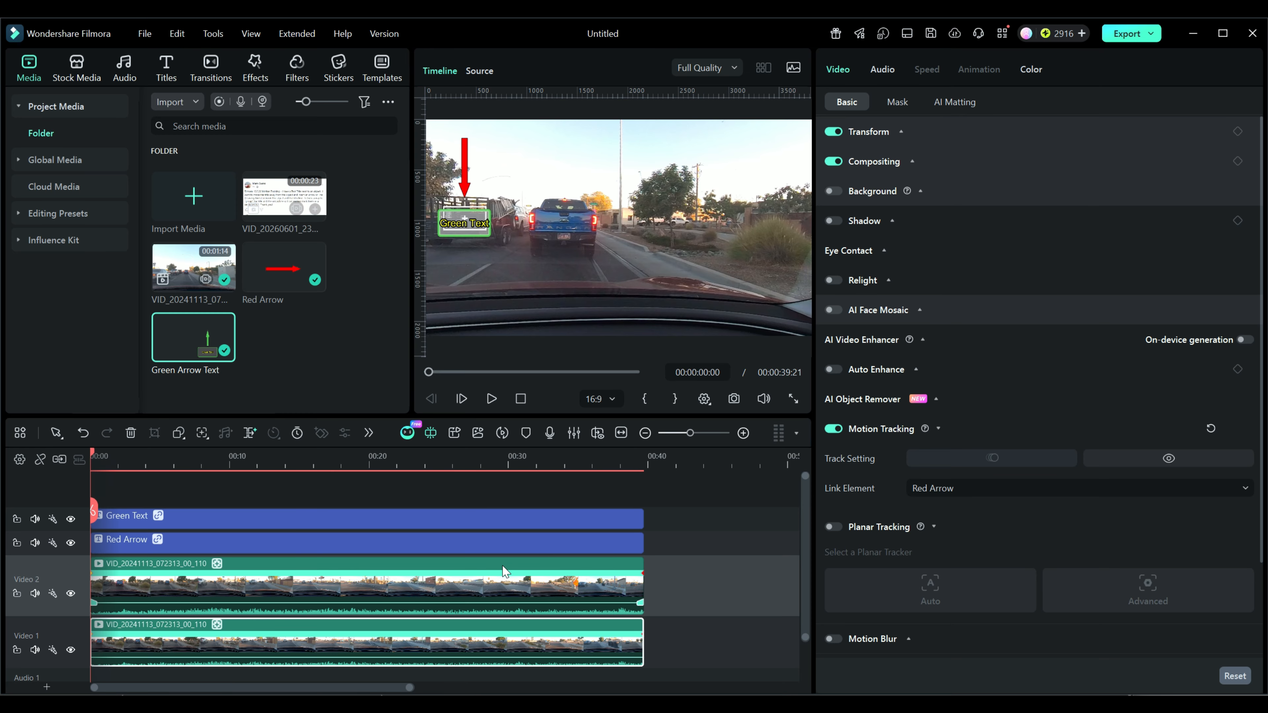
left_click(227, 540)
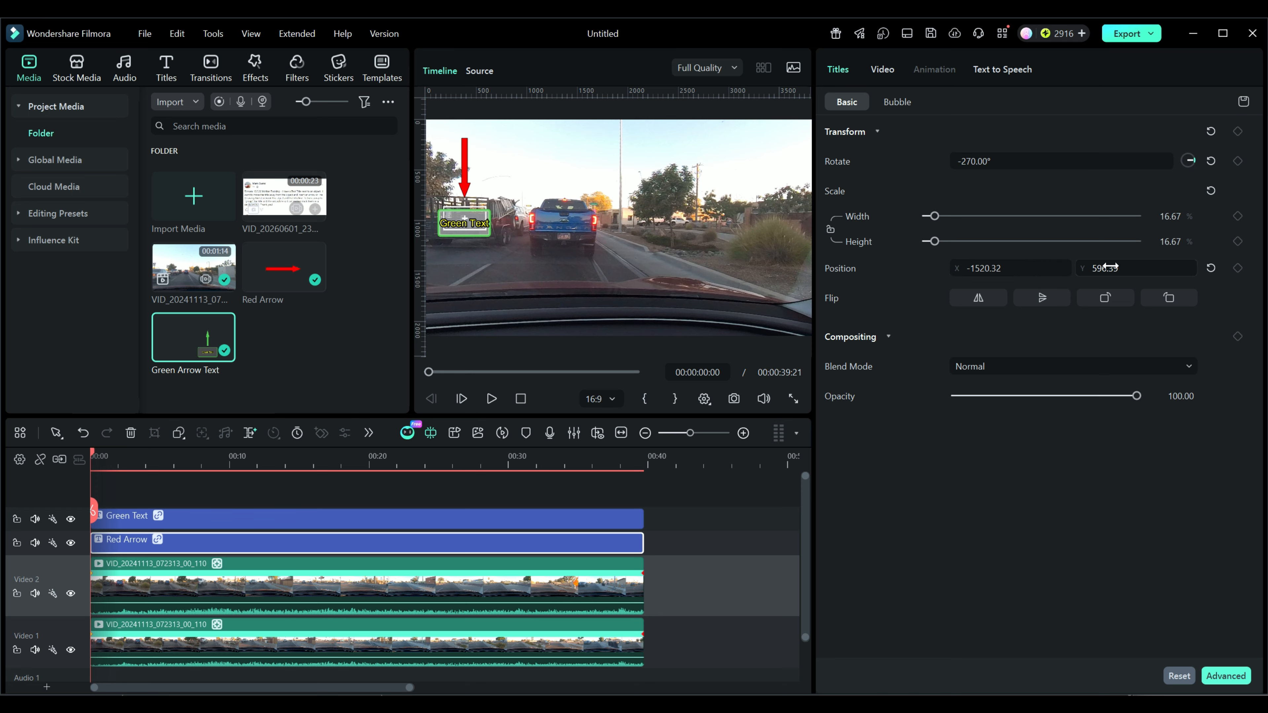
left_click_drag(1123, 267, 1108, 268)
left_click(491, 398)
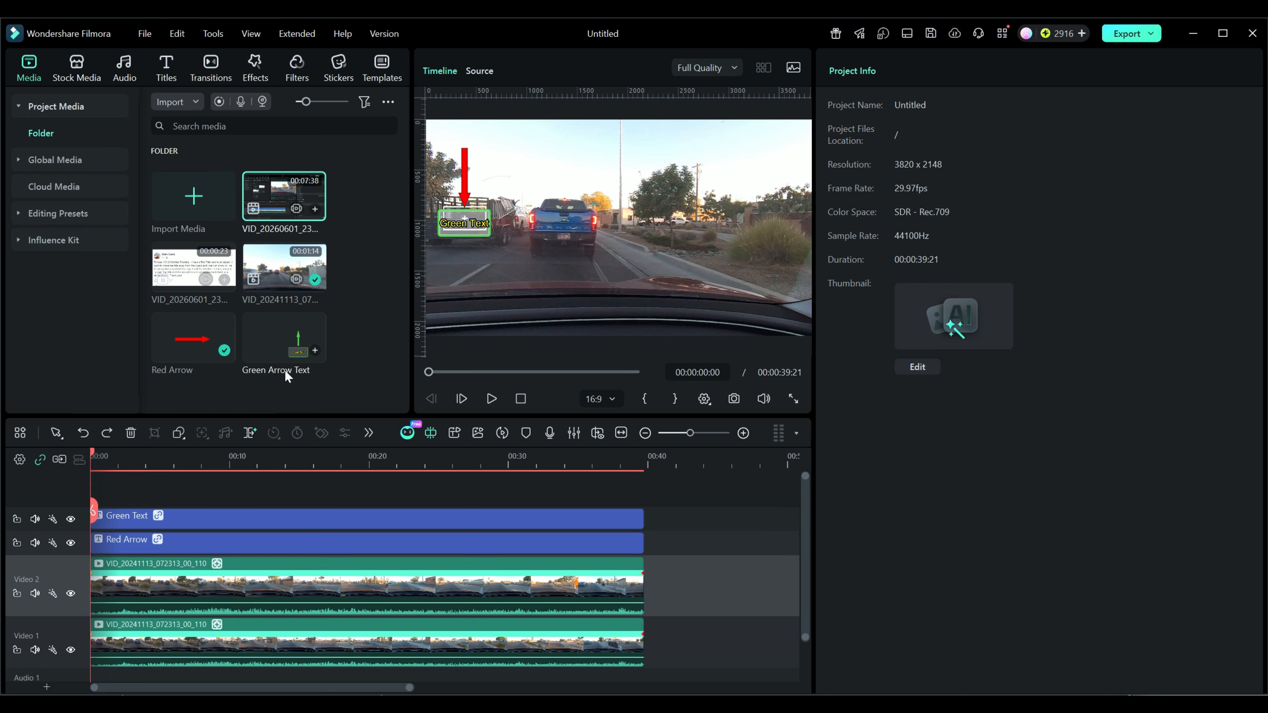
Step: Delete the duplicated clip on Video 2 together with the Red Arrow and Green Text titles, leaving only the Video 1 clip
left_click(386, 596)
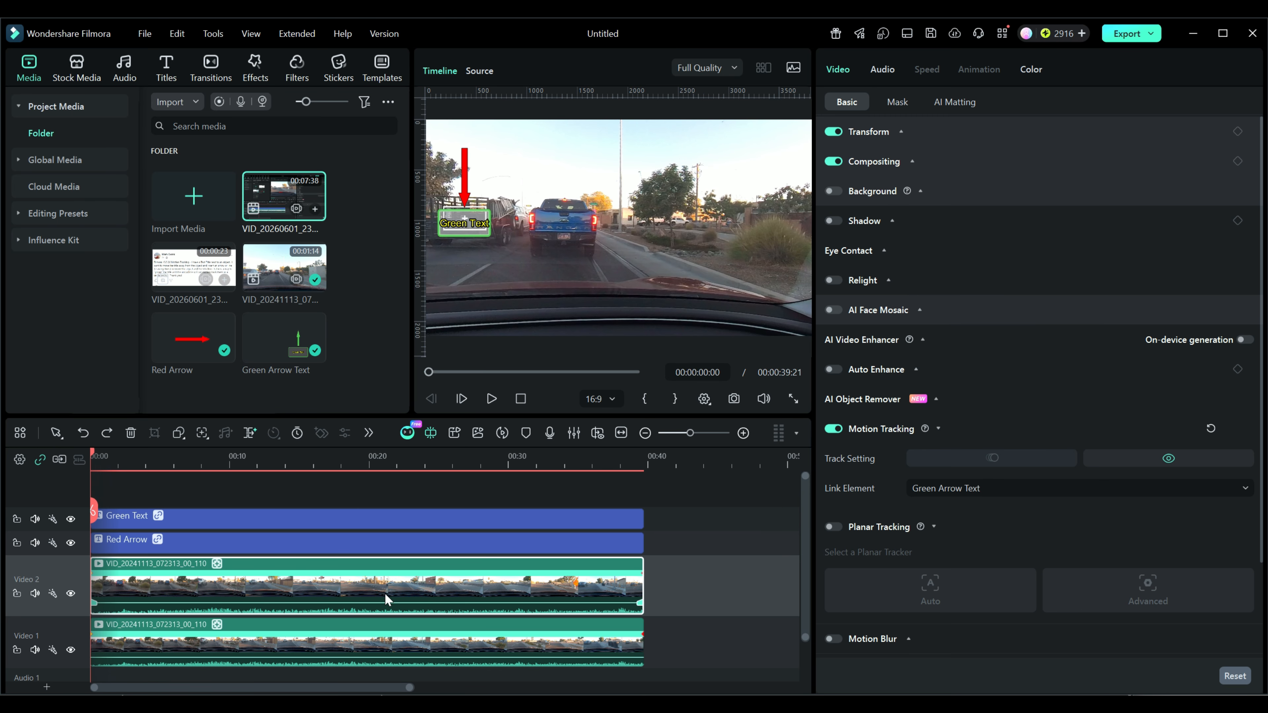
key("Delete")
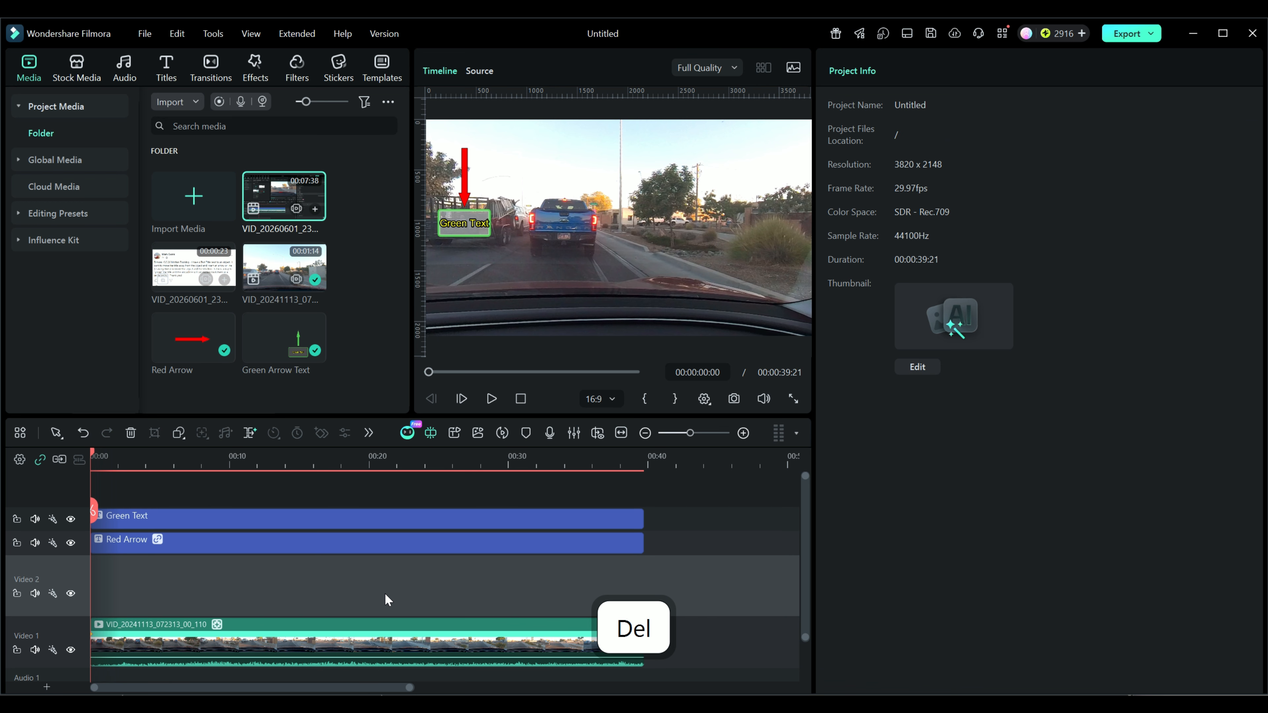
left_click(313, 545)
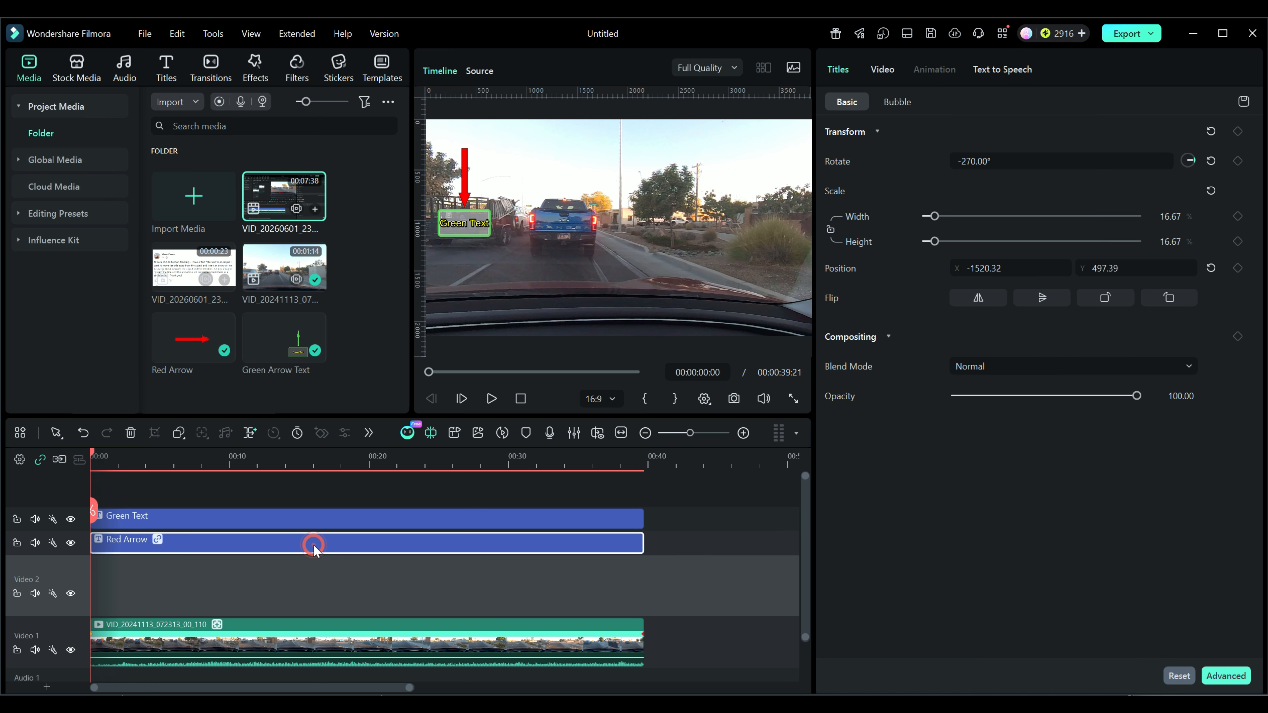
key("Delete")
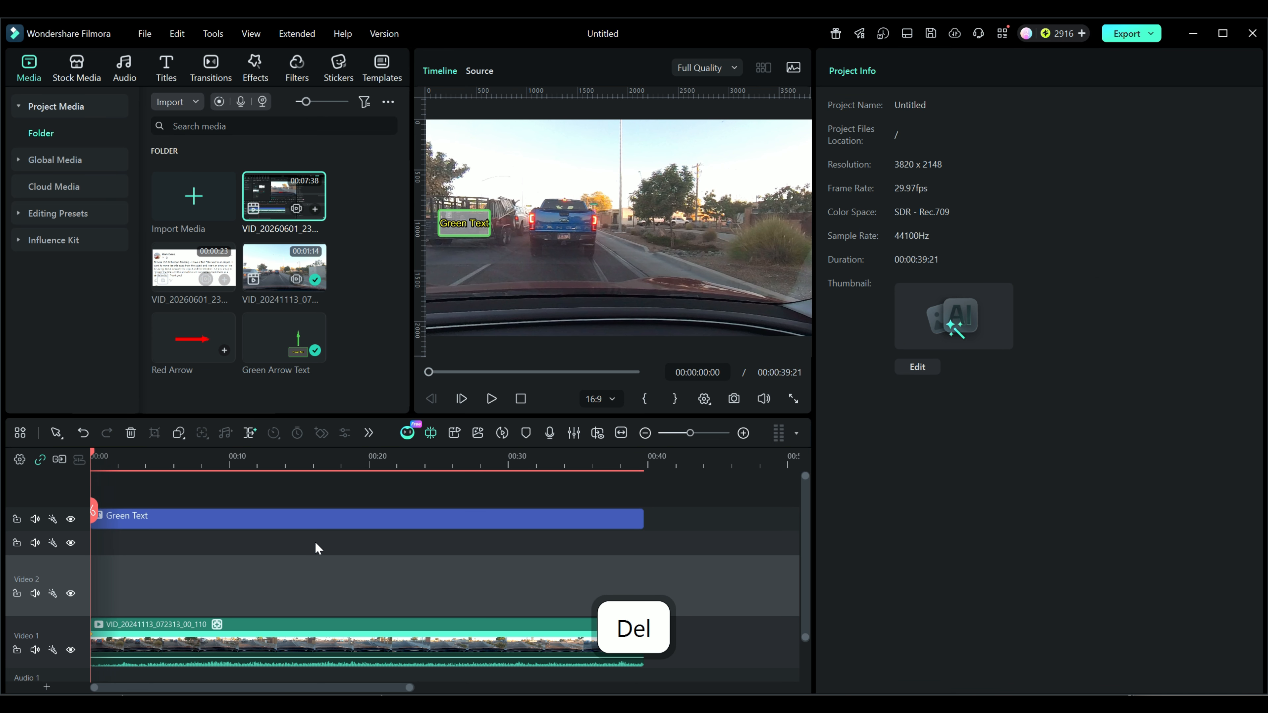
left_click_drag(325, 516, 315, 594)
key("Delete")
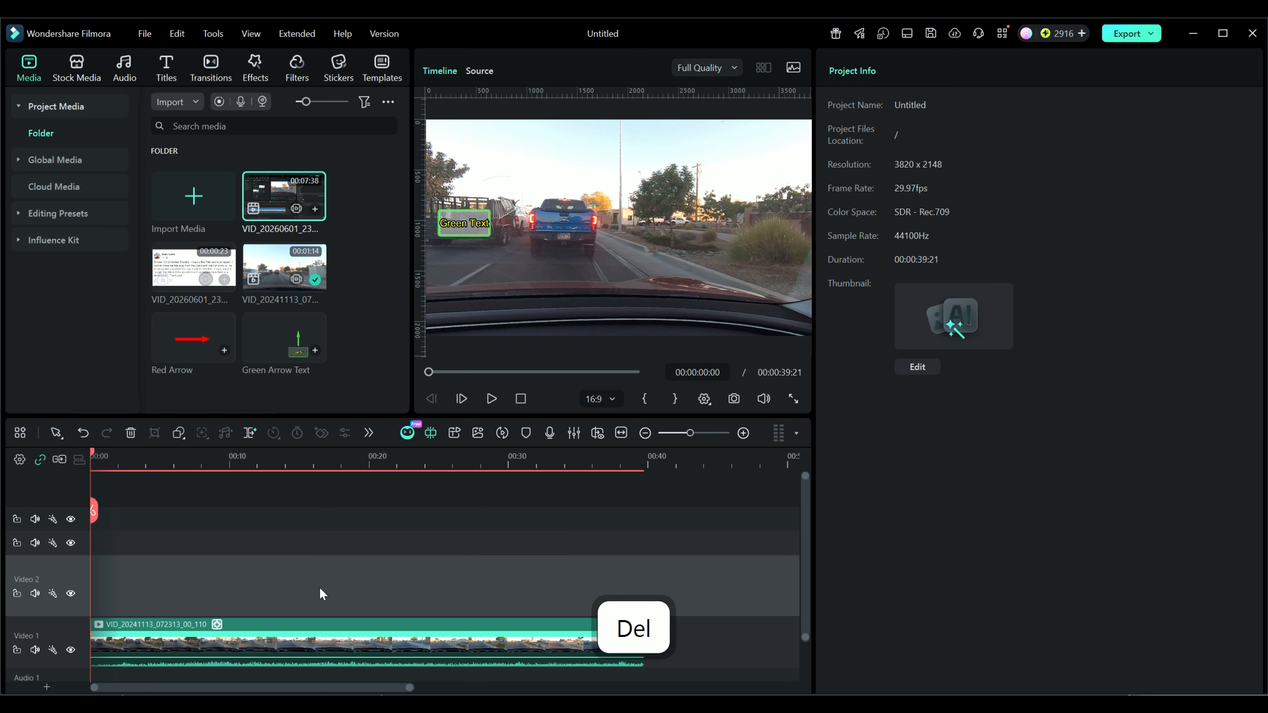
Step: Place the Green Arrow Text title on Video 2, spanning about the dashcam clip's length, and reduce that track's height
left_click_drag(277, 331, 644, 588)
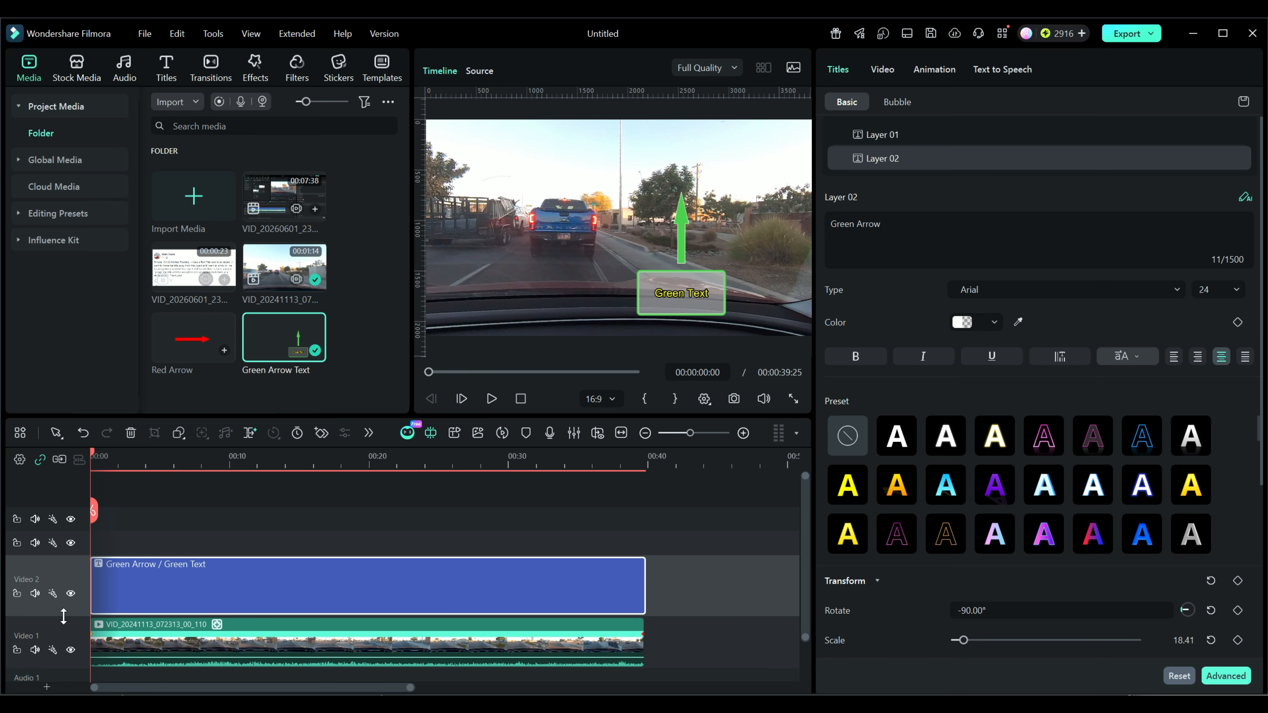
left_click_drag(63, 616, 64, 588)
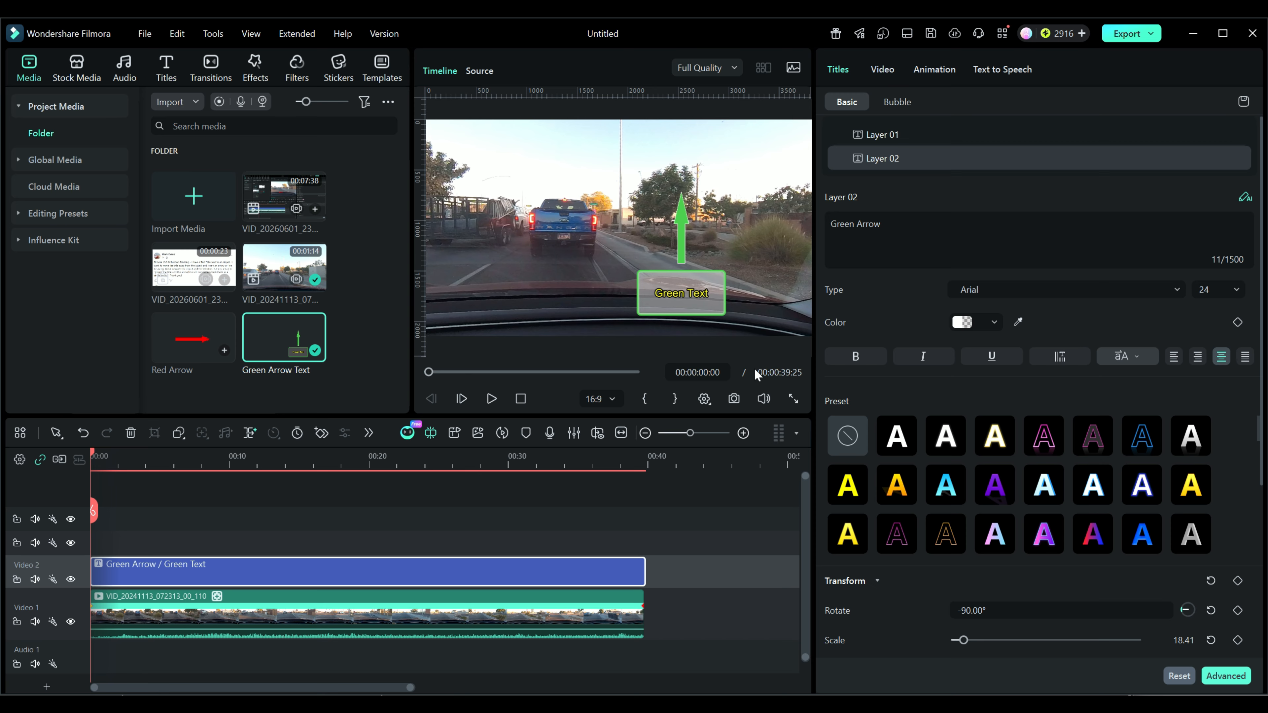
left_click(687, 306)
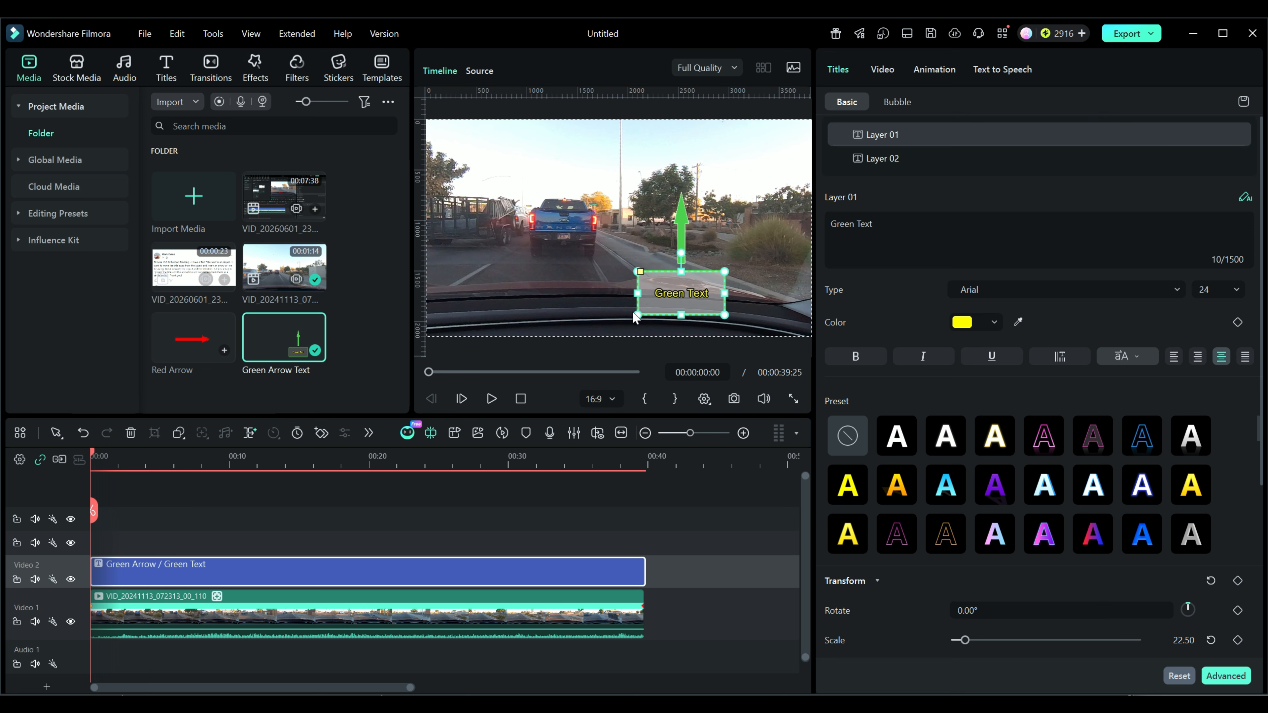
left_click(882, 160)
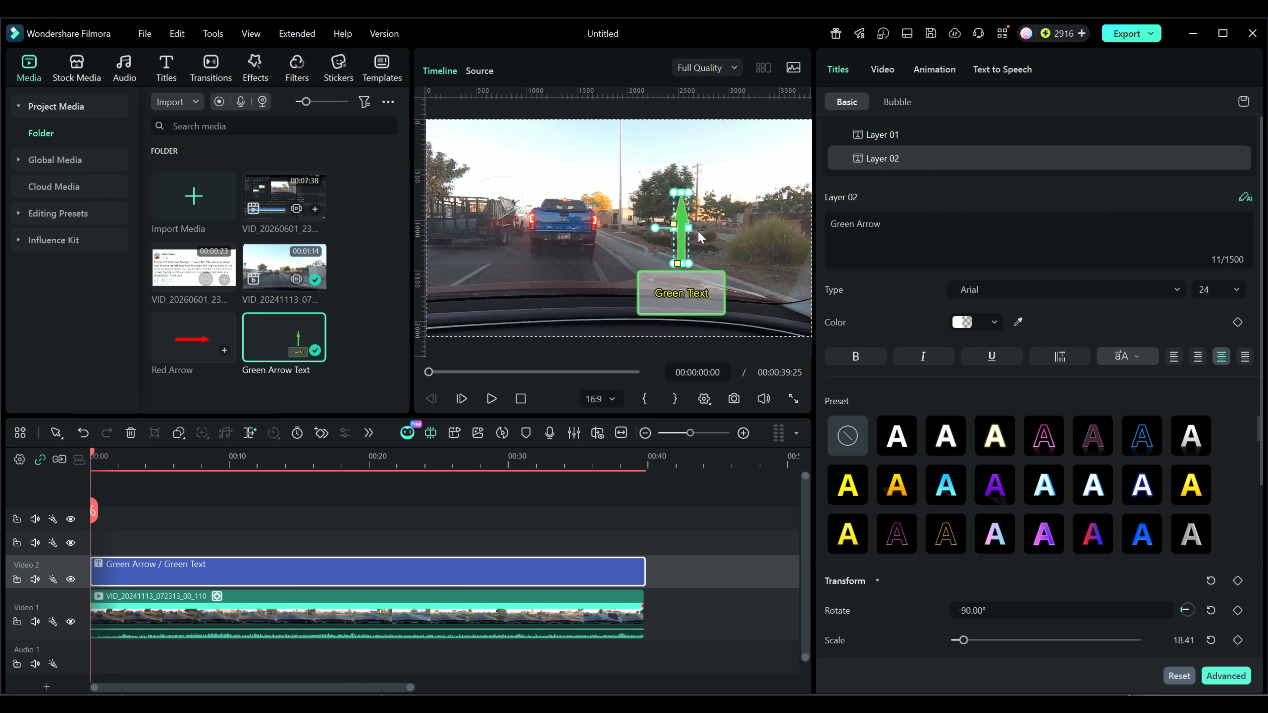
Step: Link the Green Arrow Text title to the dashcam clip's motion tracking and show the tracking box again
left_click(475, 617)
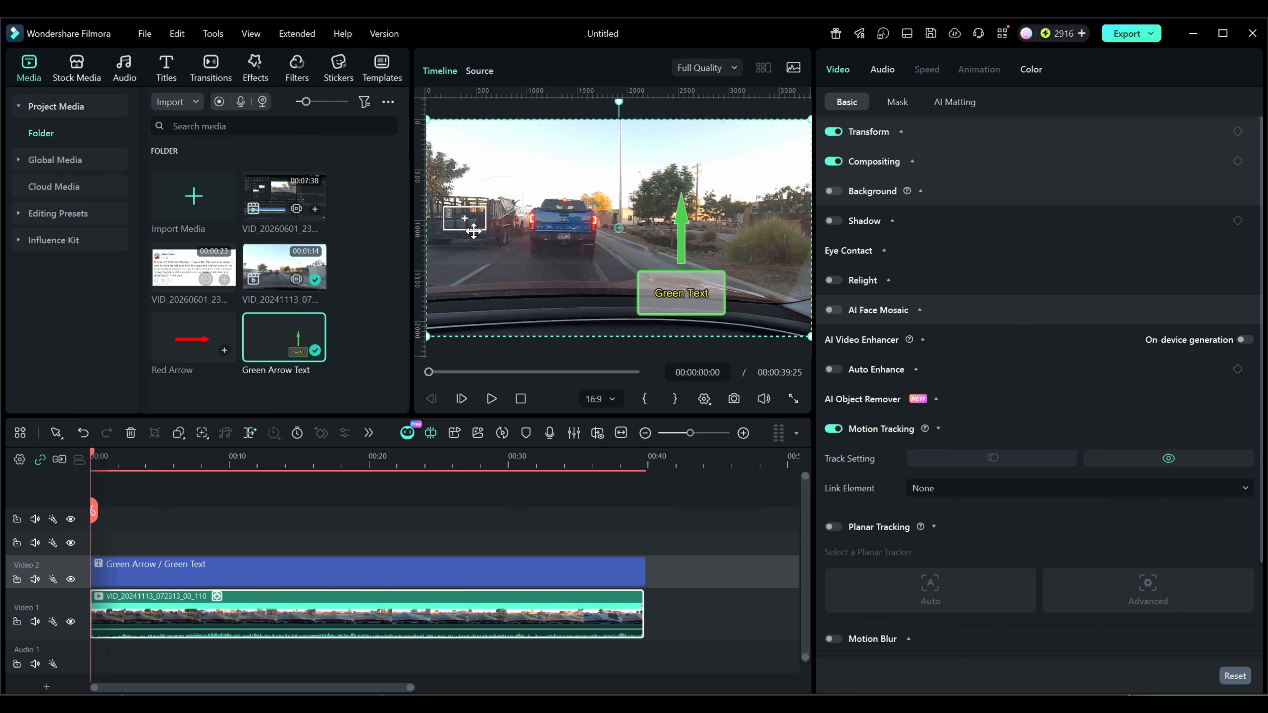
left_click(955, 489)
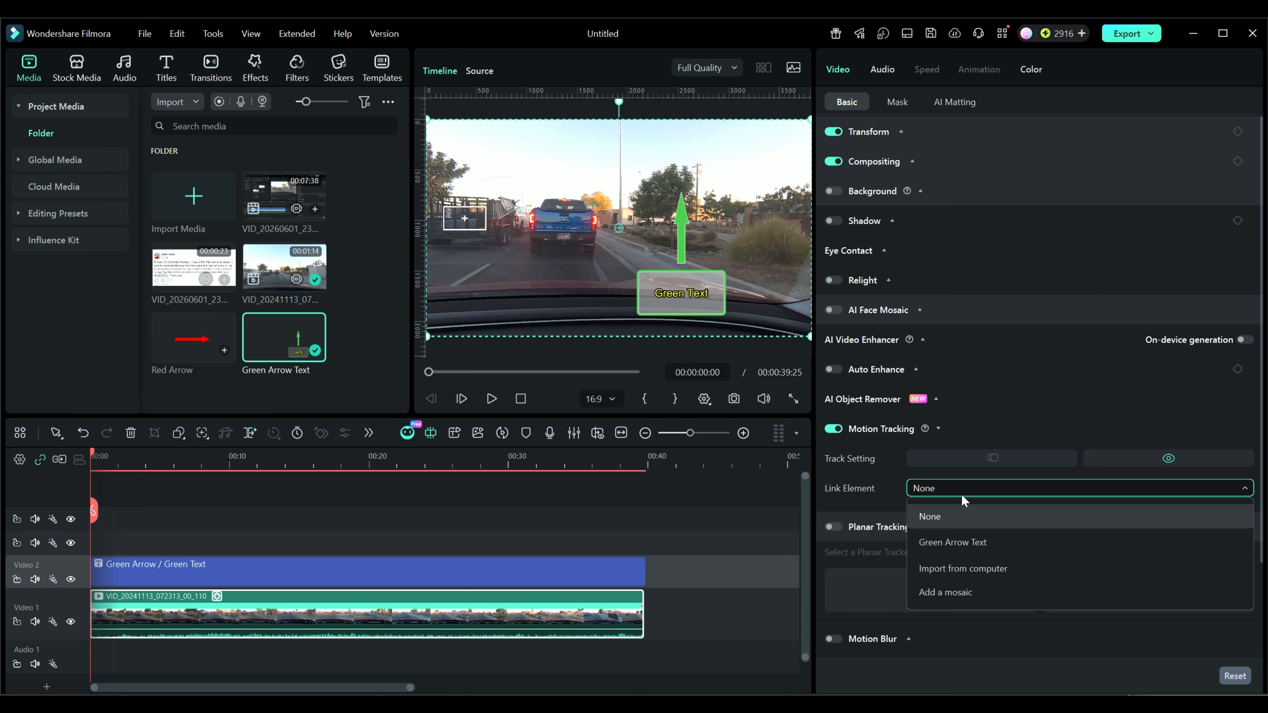
left_click(963, 543)
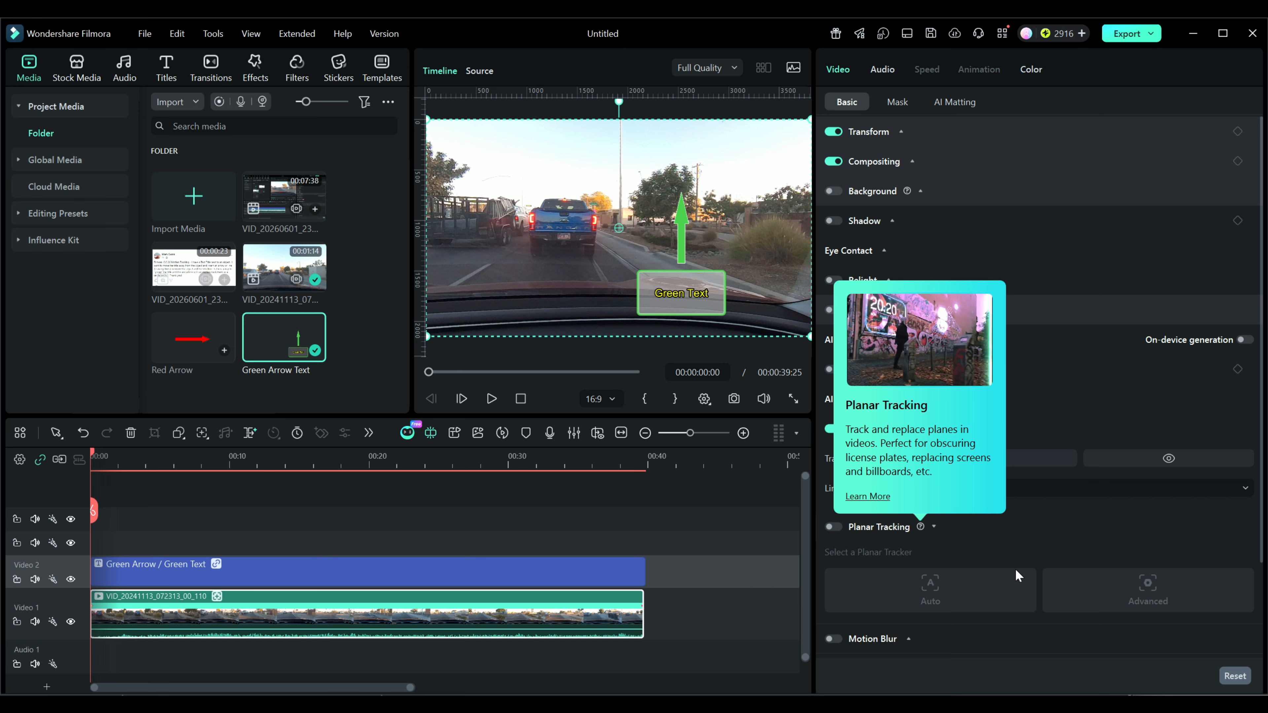
left_click(998, 380)
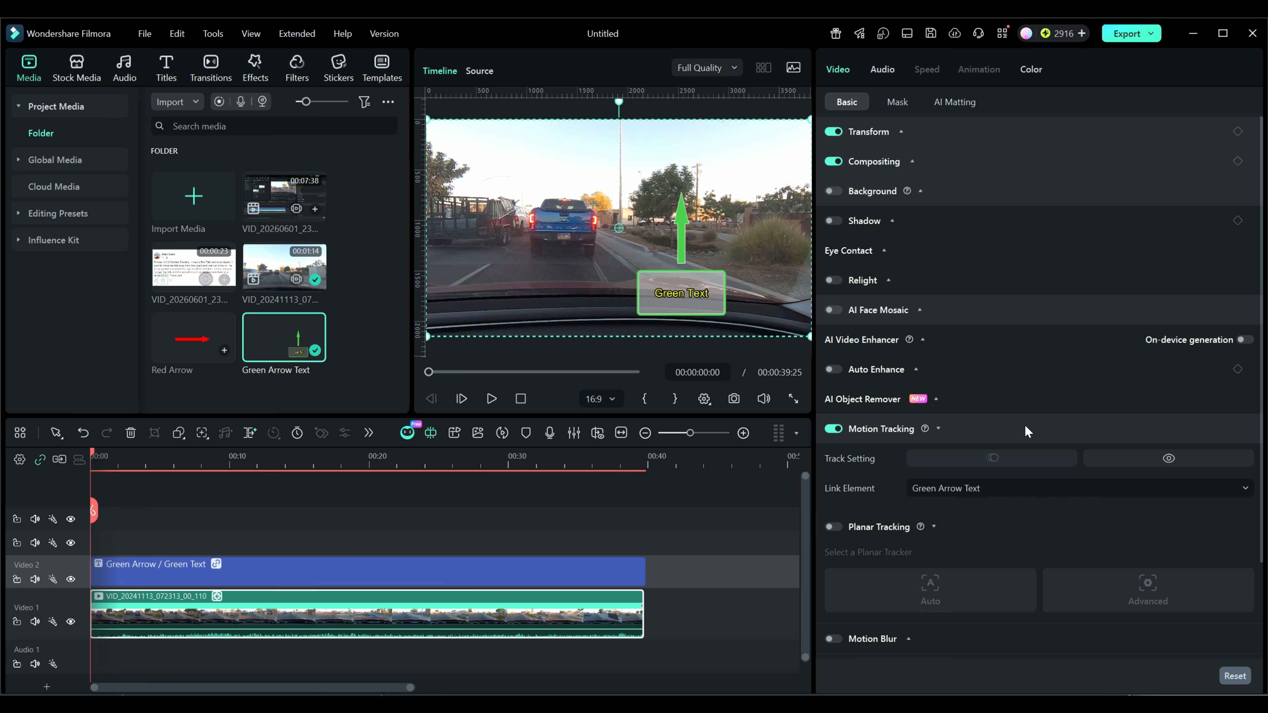
left_click(1168, 459)
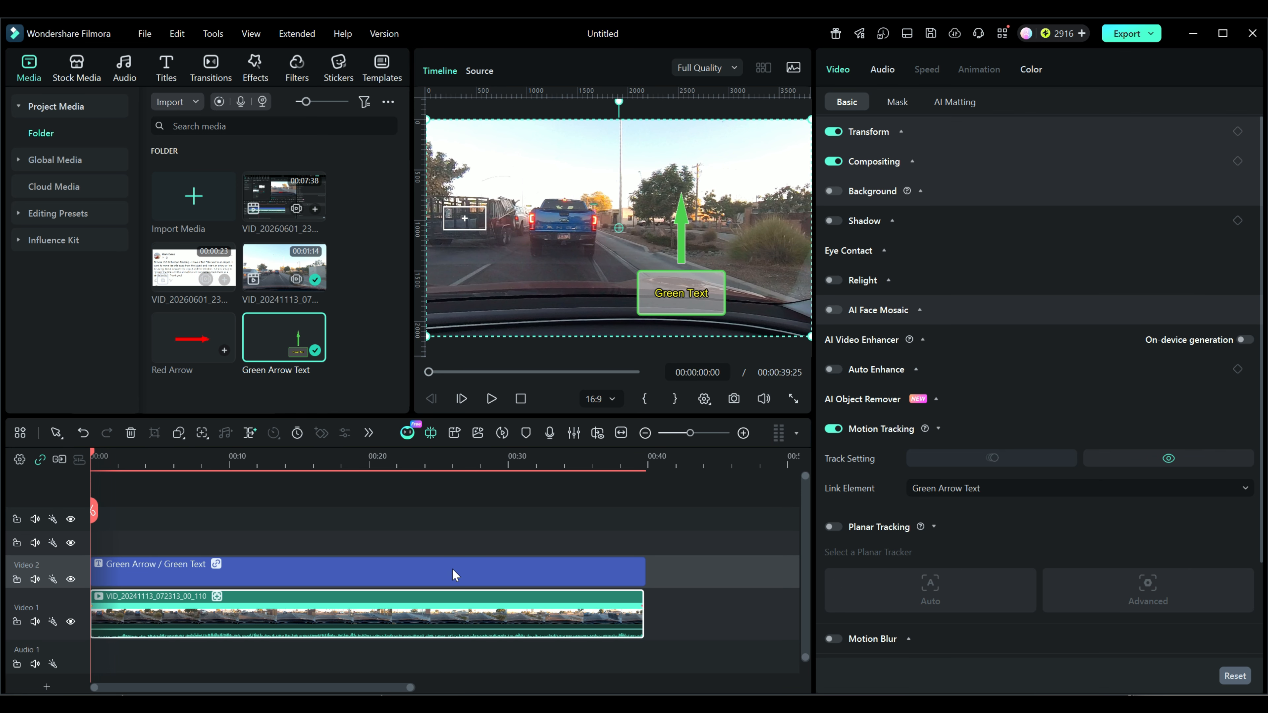
Step: Rotate the green arrow layer to -180° and place it beside the trailer, pointing at it, at X -877.54, Y 70.00
left_click(381, 575)
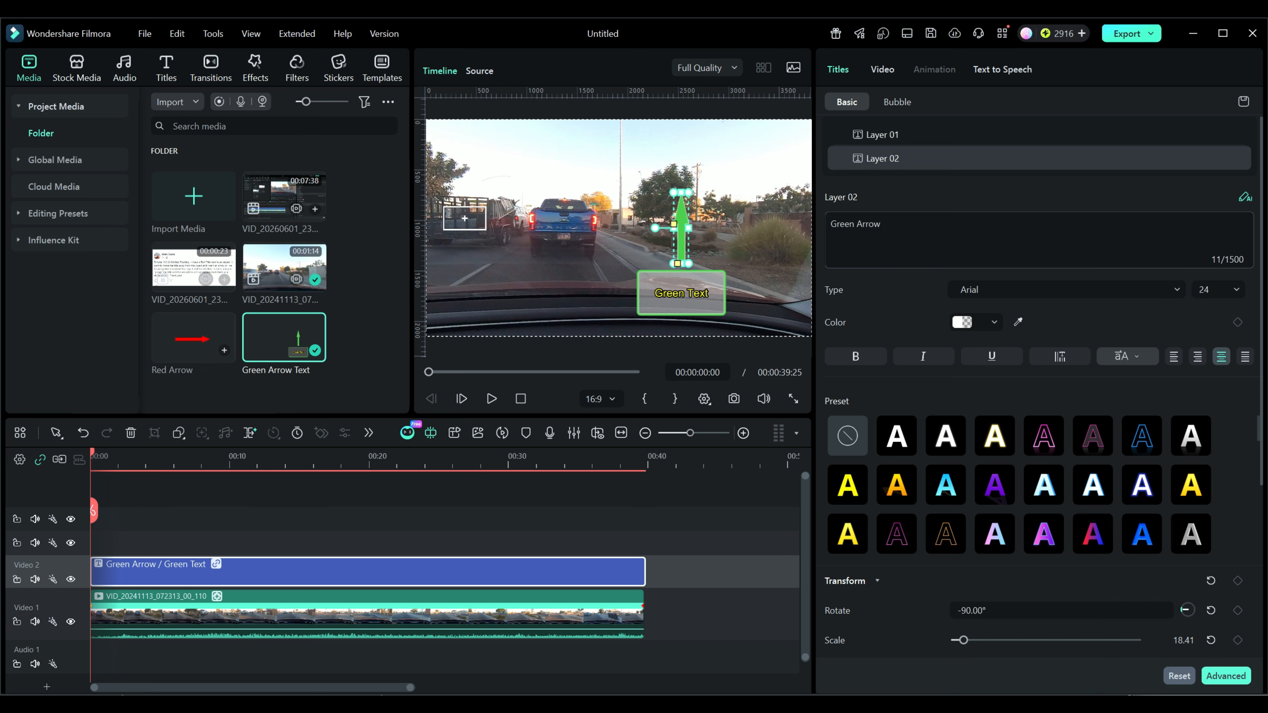
scroll(1028, 590, "down", 4)
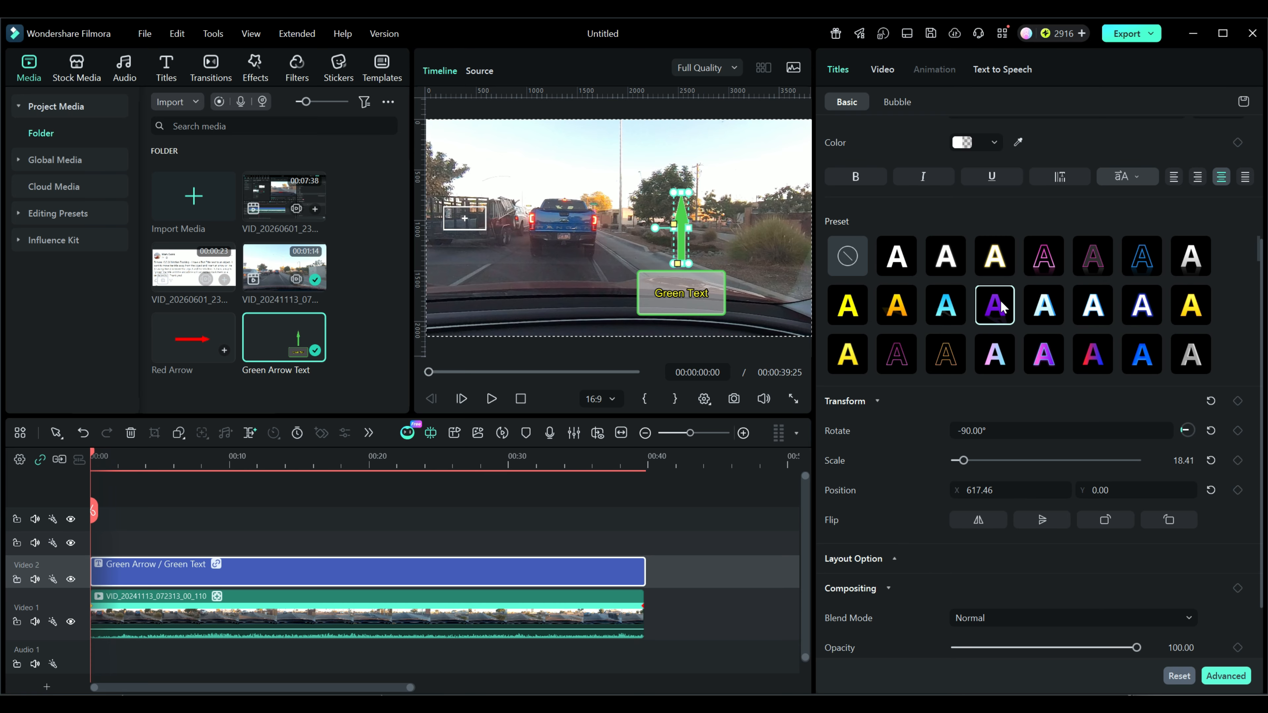
scroll(1061, 444, "up", 4)
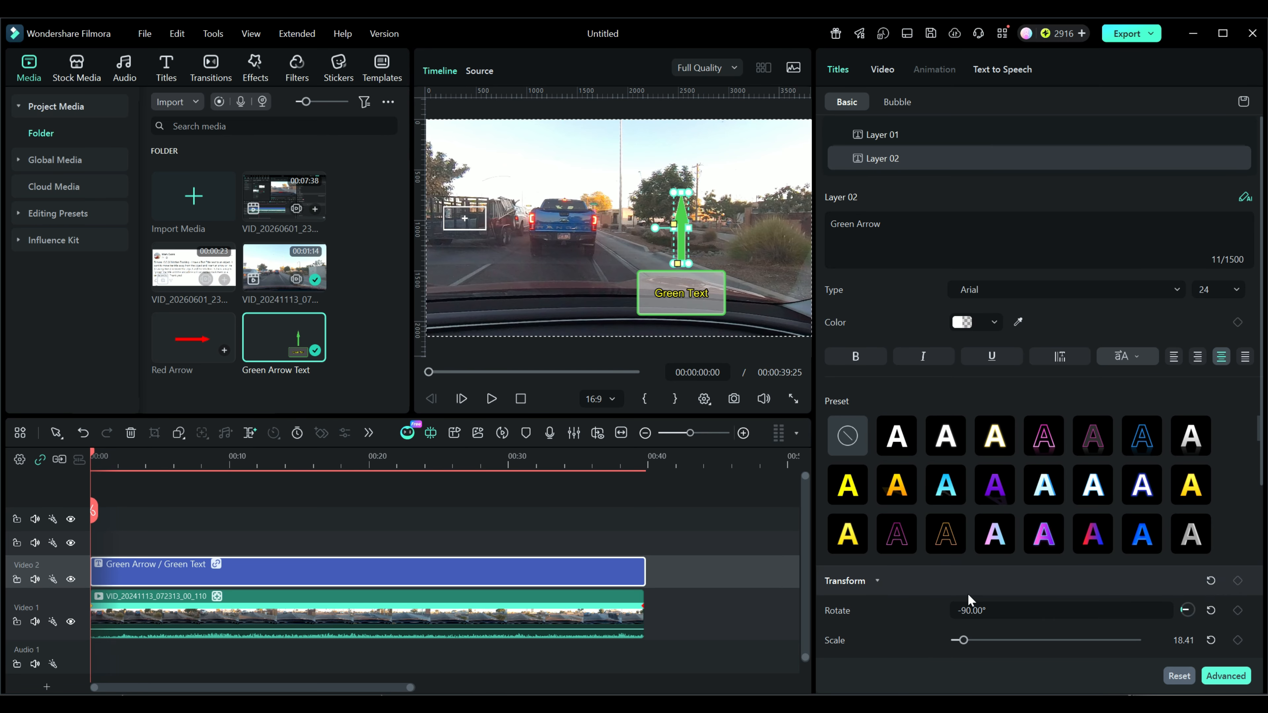
scroll(968, 604, "down", 3)
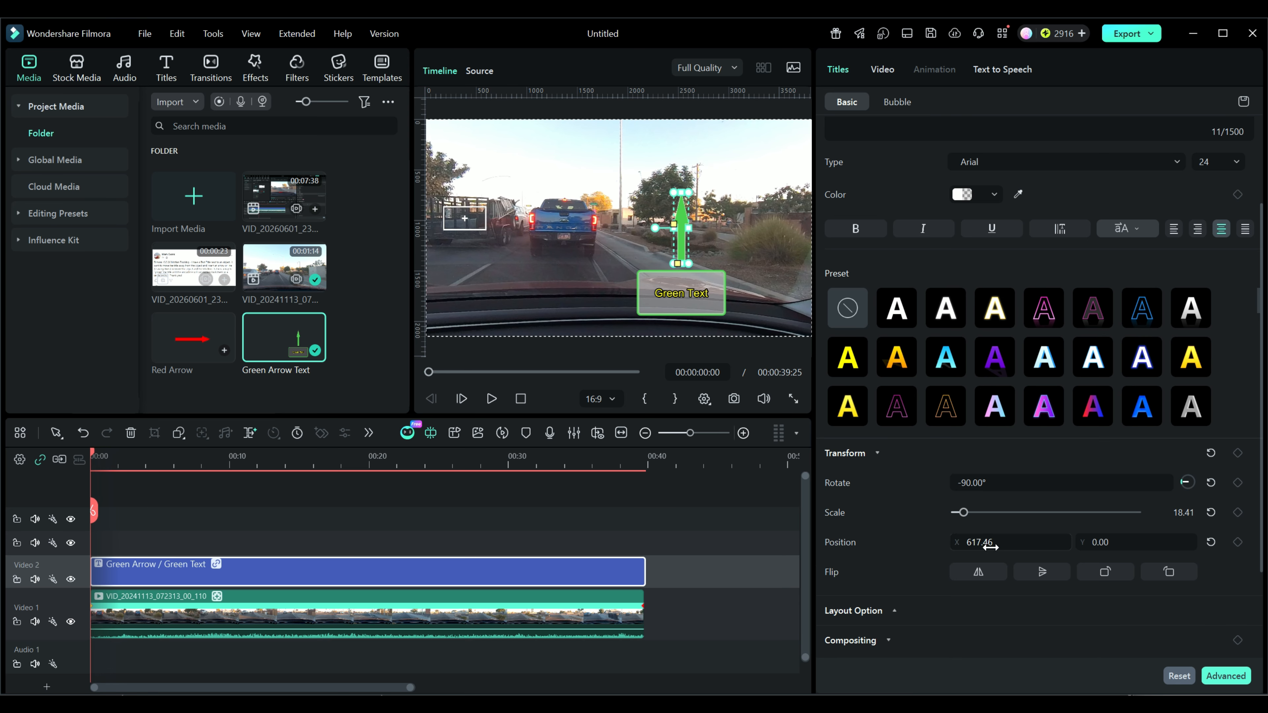
left_click_drag(1025, 545, 991, 545)
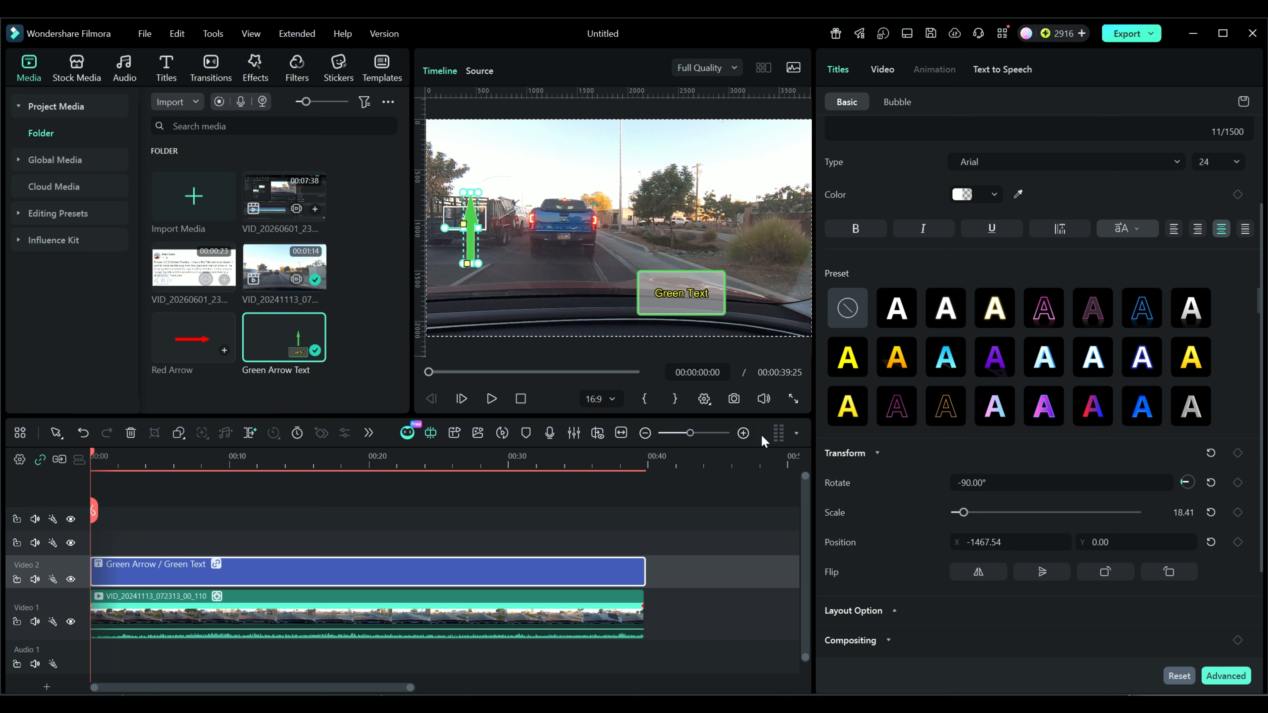
left_click_drag(442, 226, 468, 250)
left_click_drag(983, 541, 996, 543)
left_click_drag(1127, 541, 1140, 541)
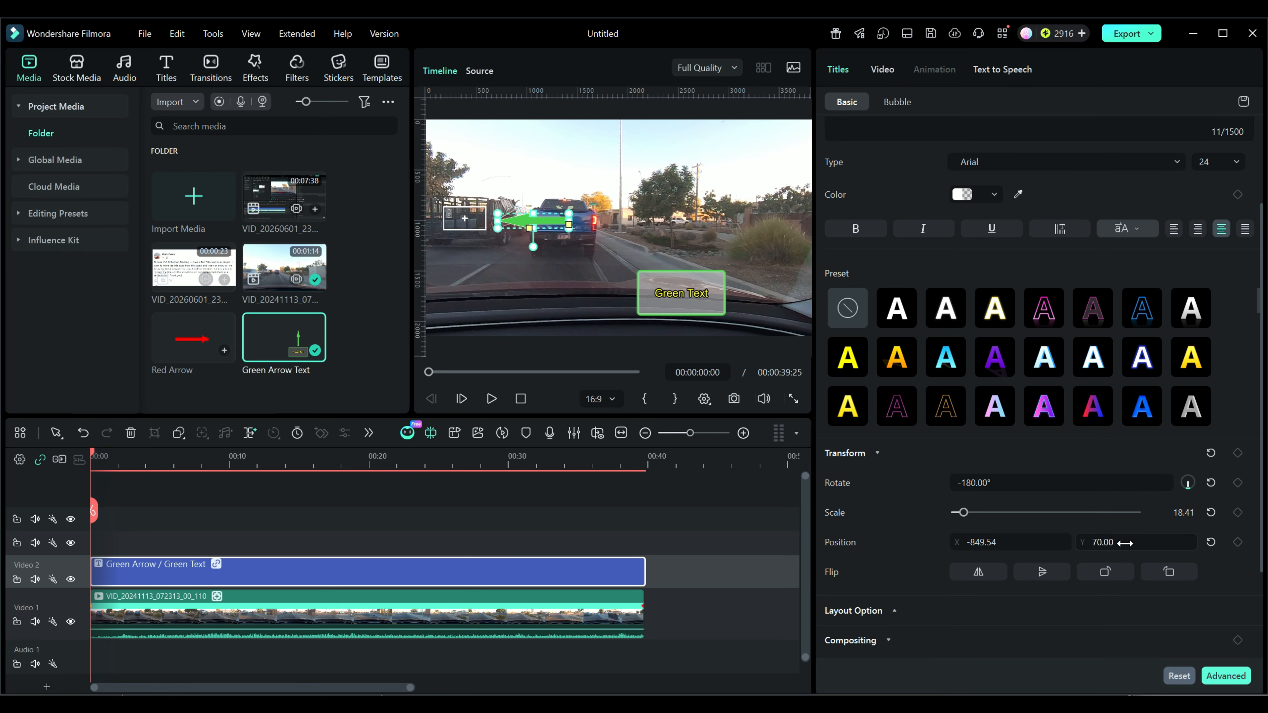
left_click_drag(1031, 544, 1024, 543)
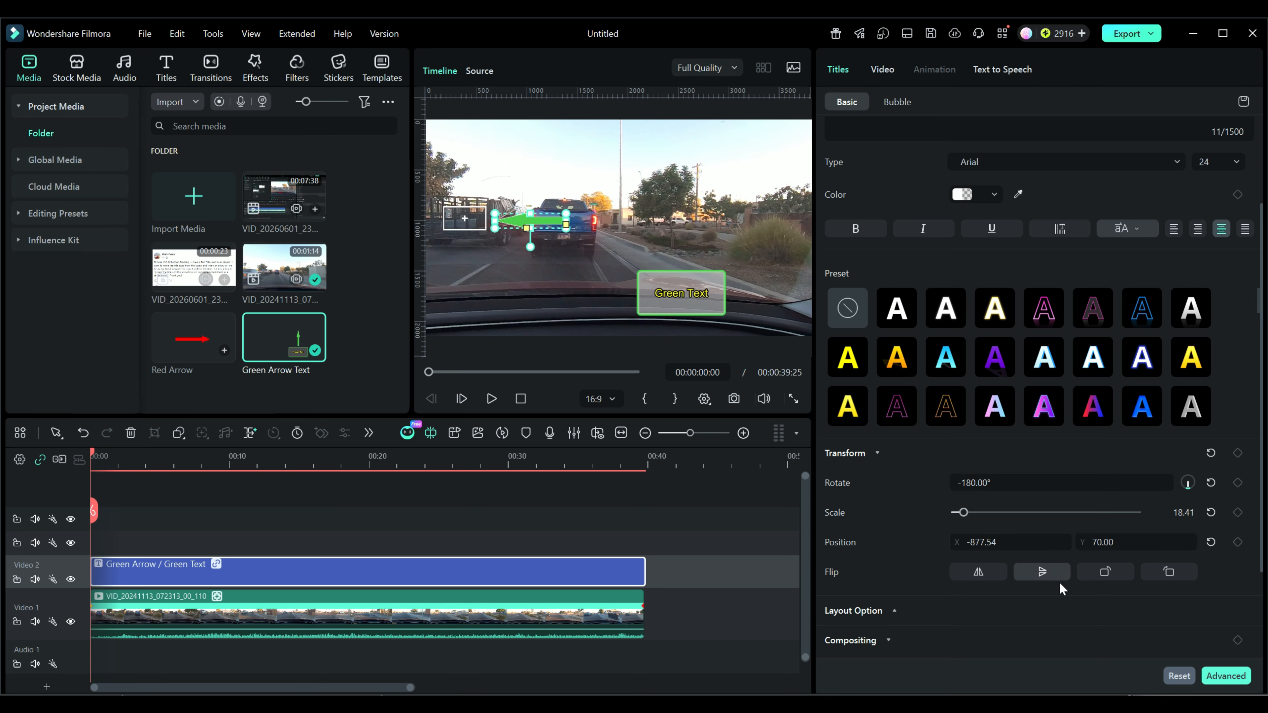
Step: Place the green text box, Layer 01, above the trailer's tracking box at X -1473.54, Y 464.95 with scale 13.12
scroll(1077, 165, "up", 3)
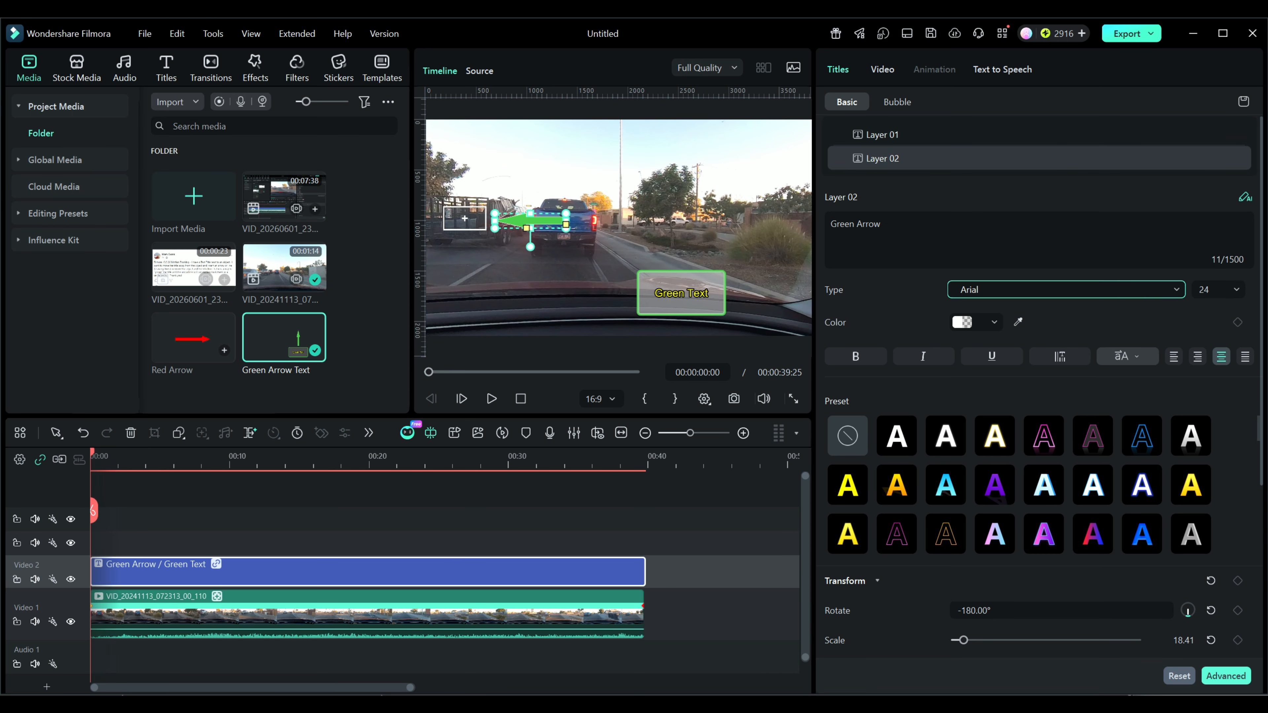
left_click(883, 135)
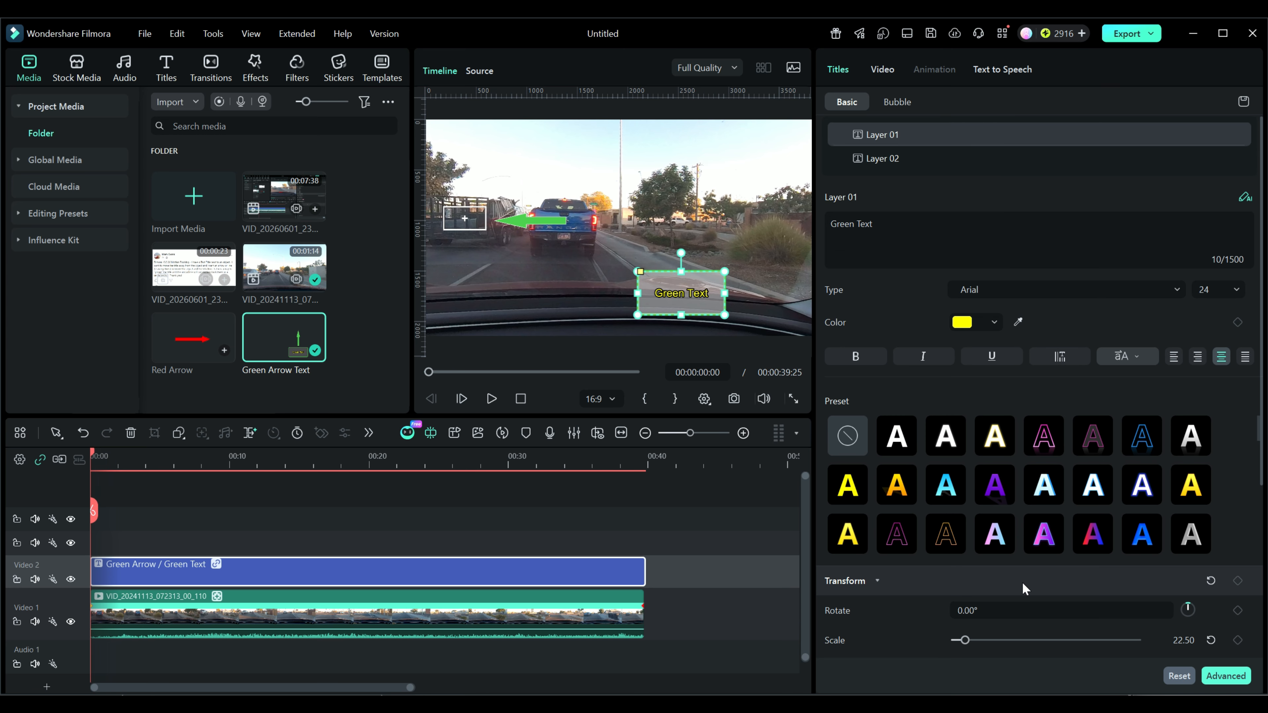
scroll(1023, 582, "down", 5)
left_click_drag(1014, 421, 1034, 419)
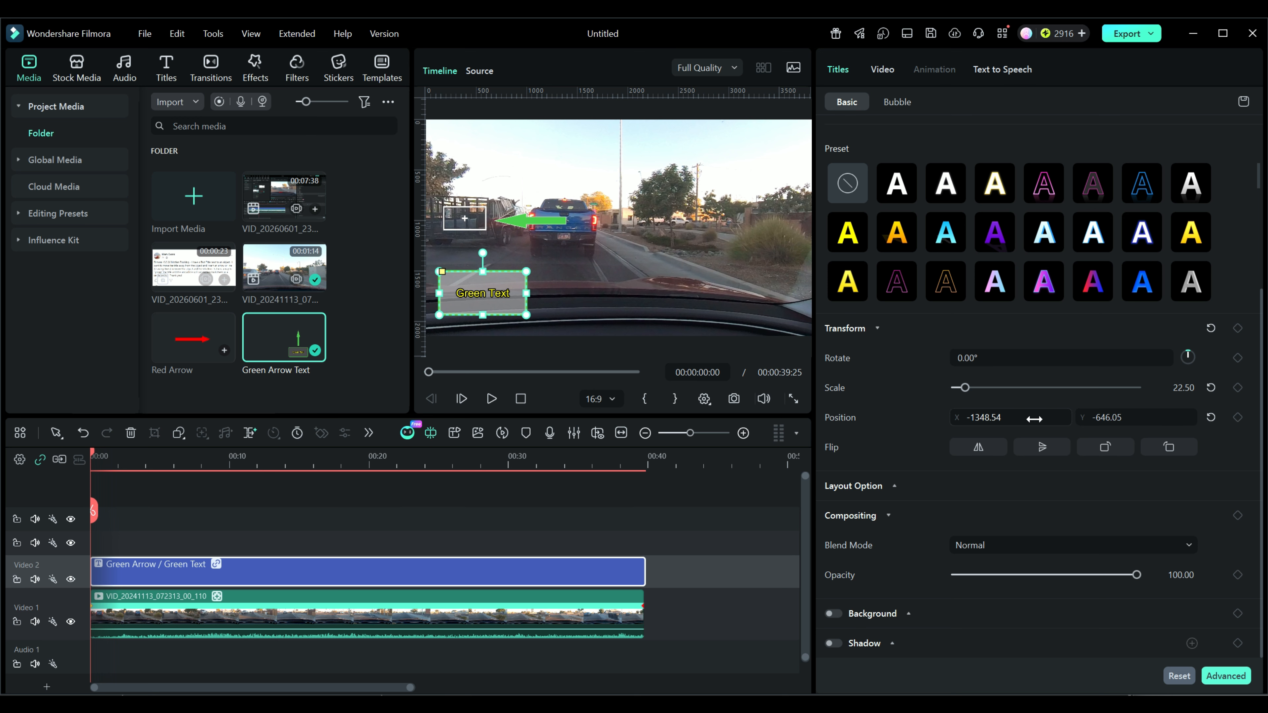
left_click_drag(1113, 417, 1124, 418)
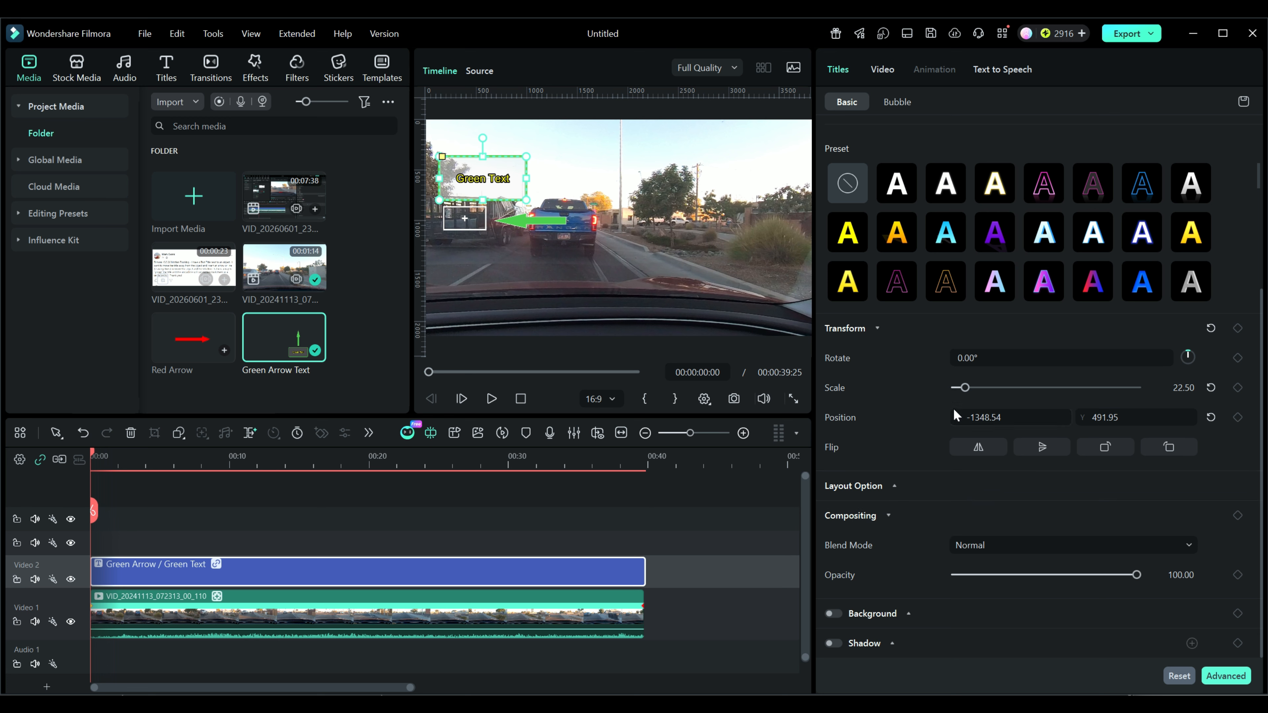
left_click_drag(965, 387, 1006, 419)
left_click_drag(1119, 418, 1116, 418)
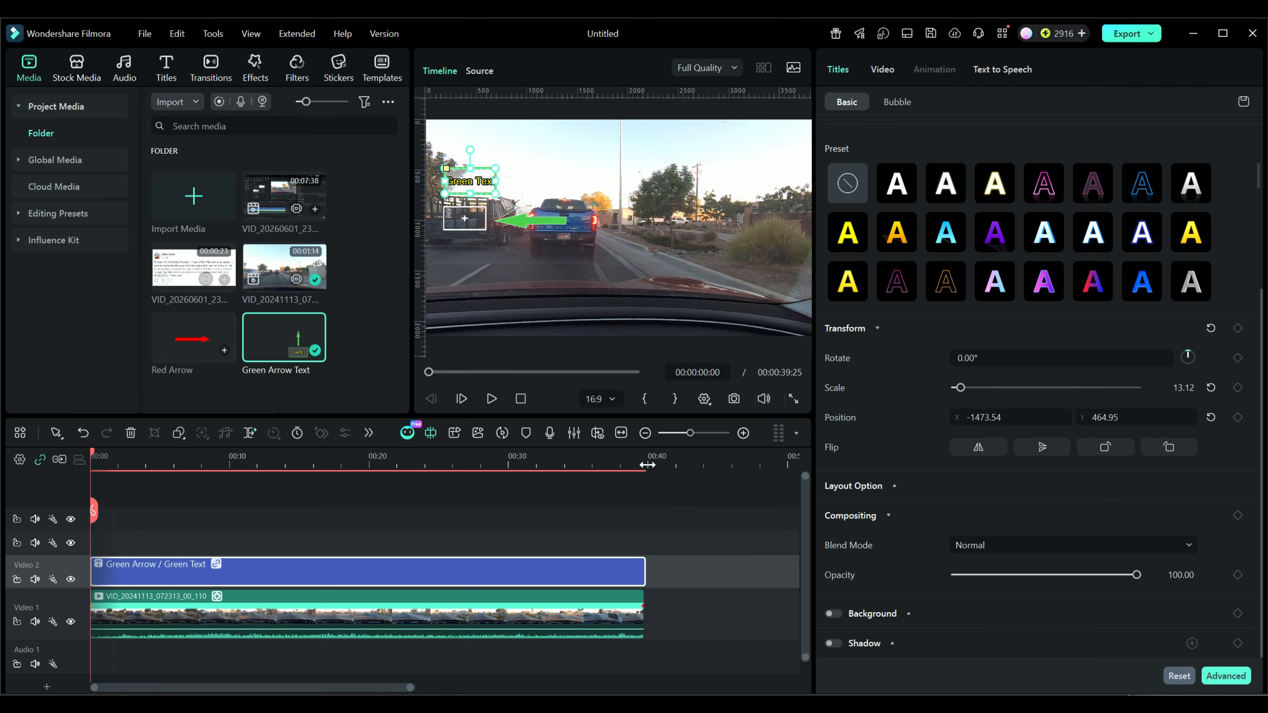
Step: Play the dashcam clip from the start to check how the green arrow and text box follow the tracked trailer
left_click(491, 399)
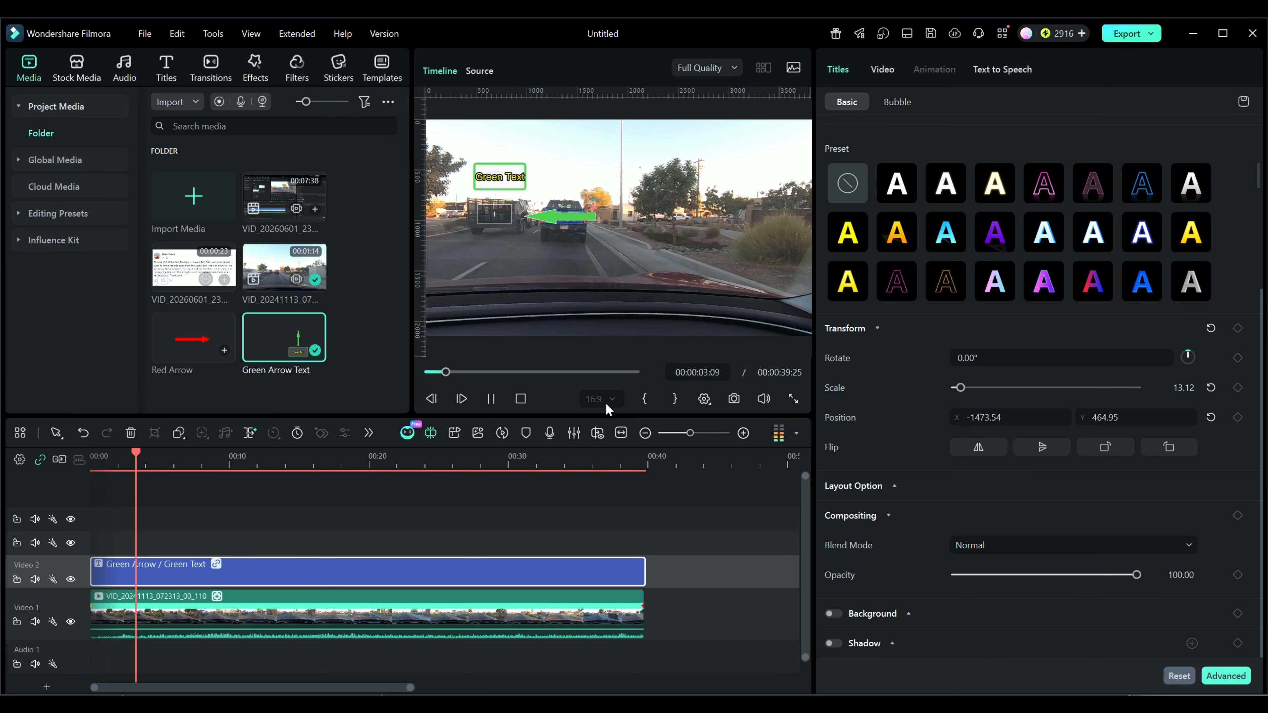
left_click(411, 621)
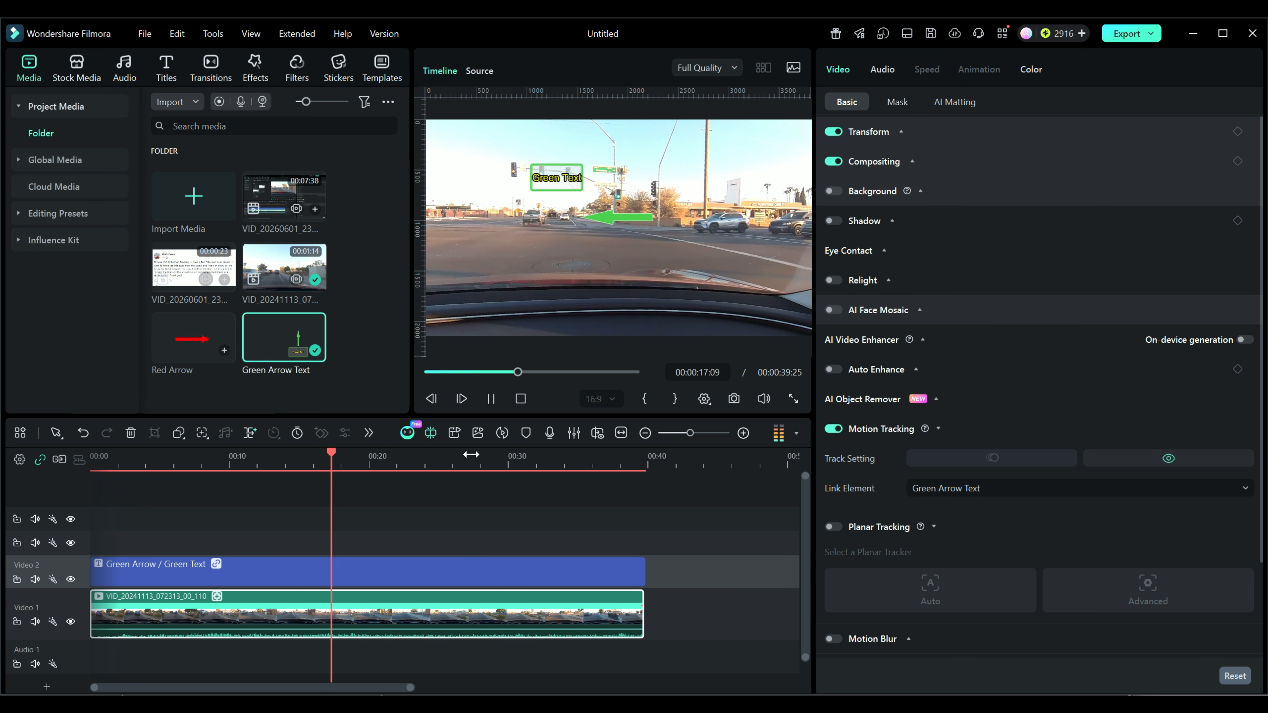
left_click(491, 399)
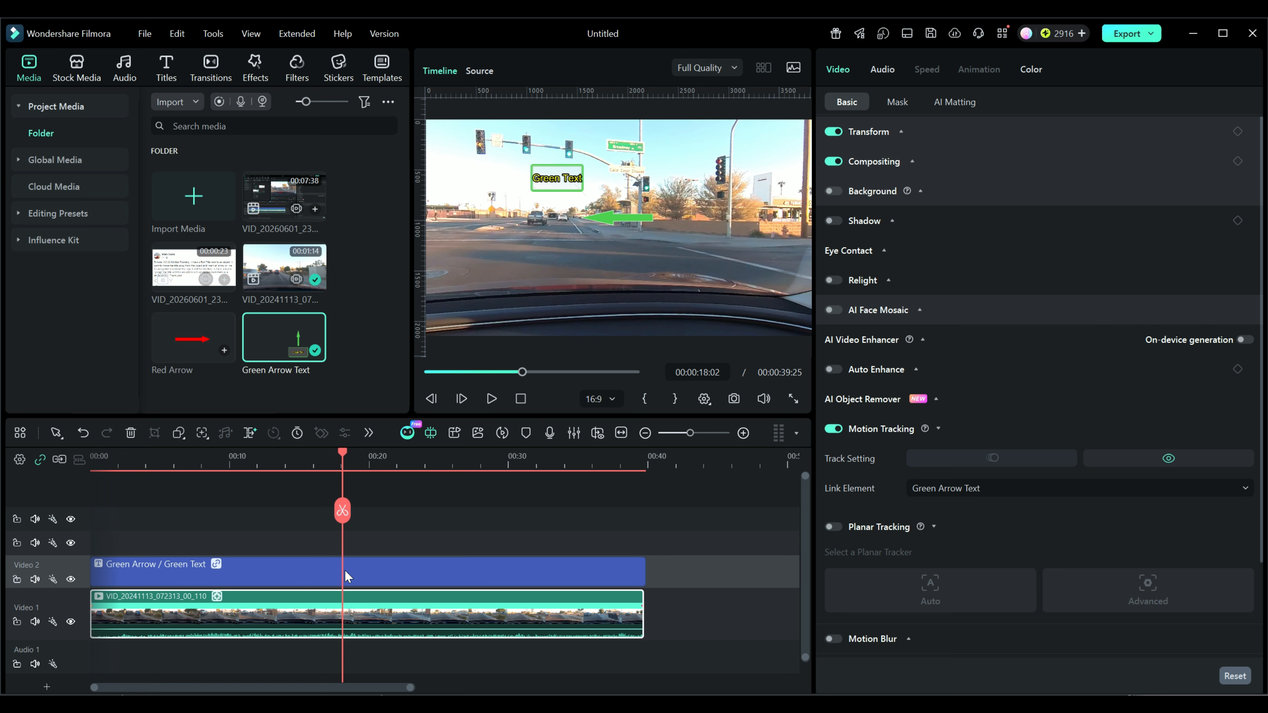
Step: Return the playhead to the start and delete the Green Arrow Text title from Video 2
left_click(362, 573)
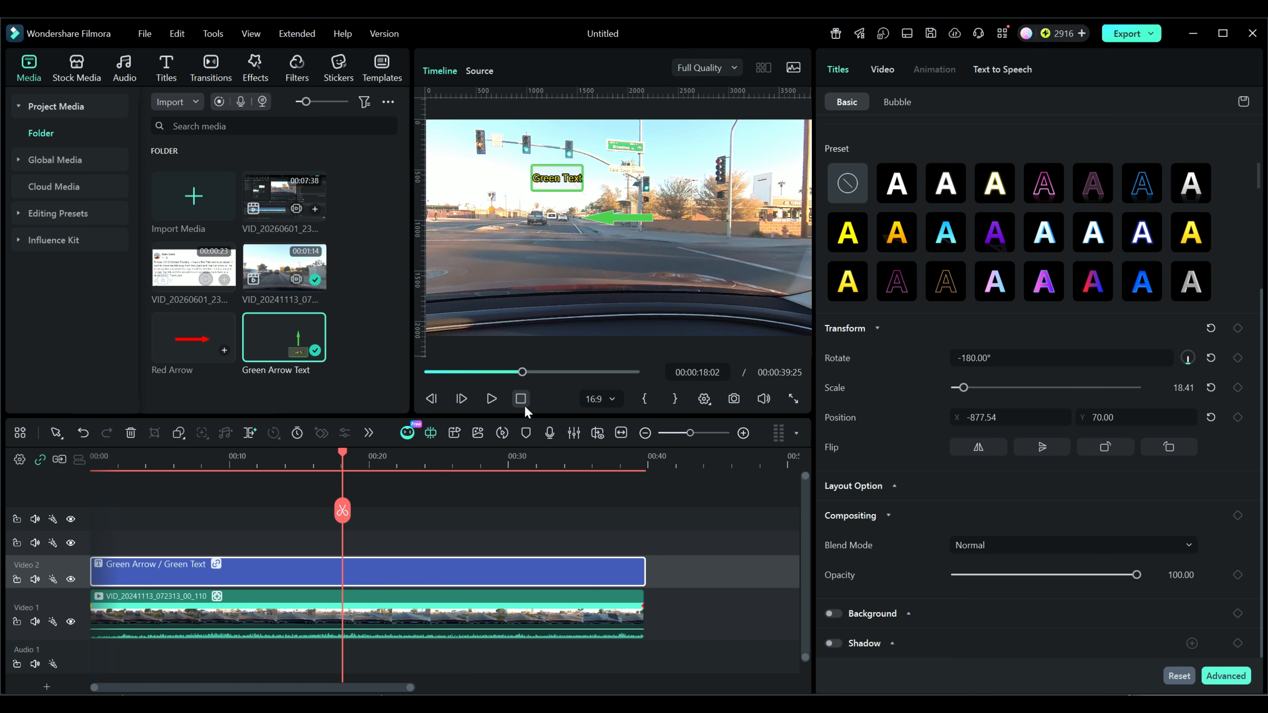
key("Home")
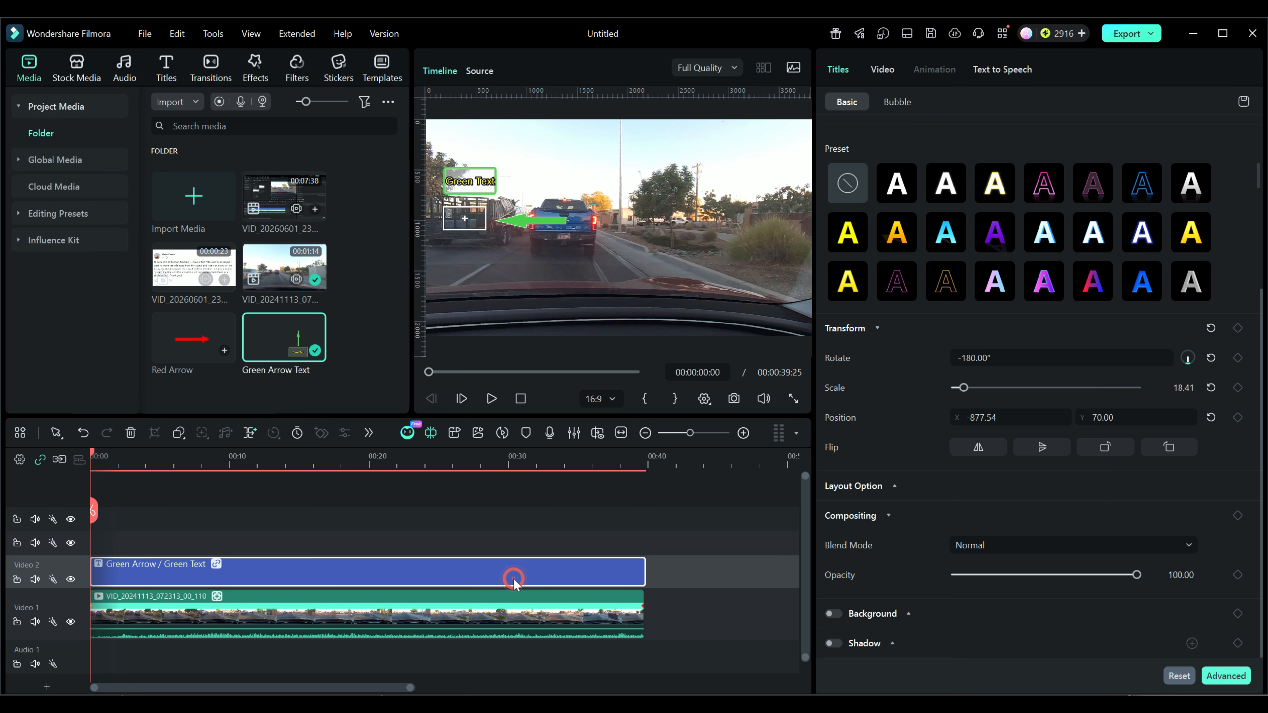
key("Delete")
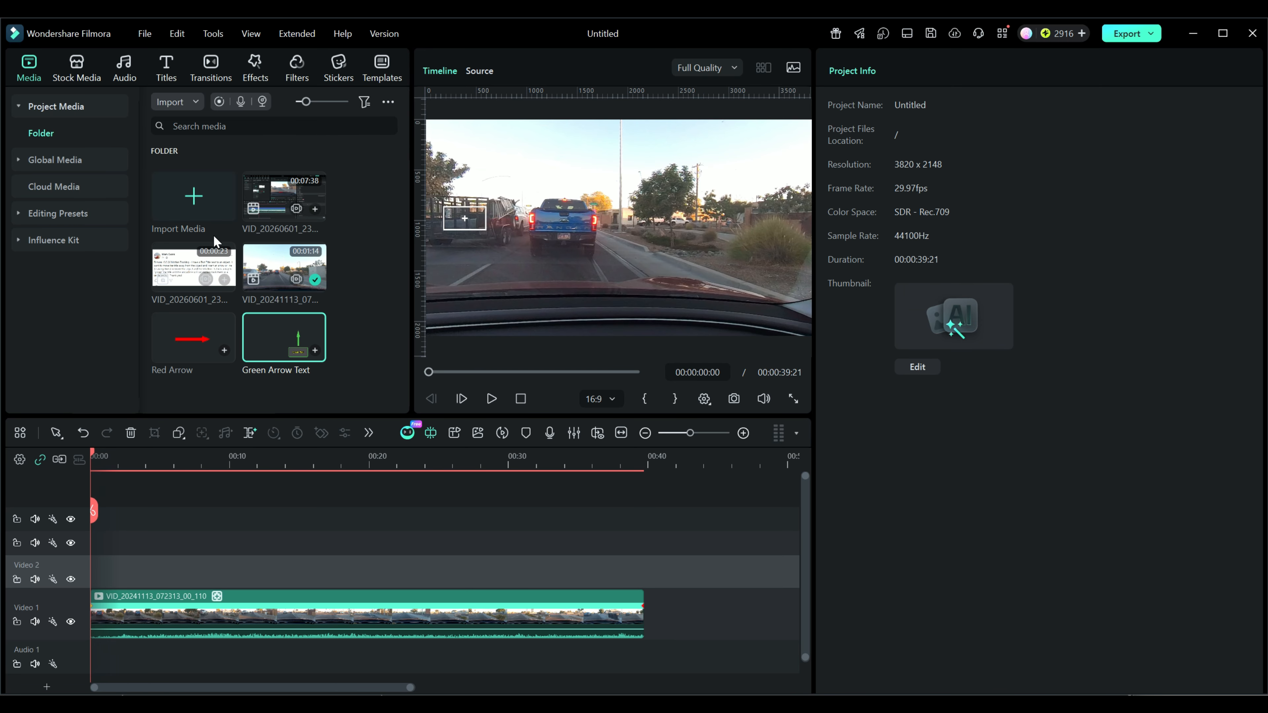
Step: Add the favorite Default Title at the start of Video 2 and extend it to the dashcam clip's full length
left_click(167, 64)
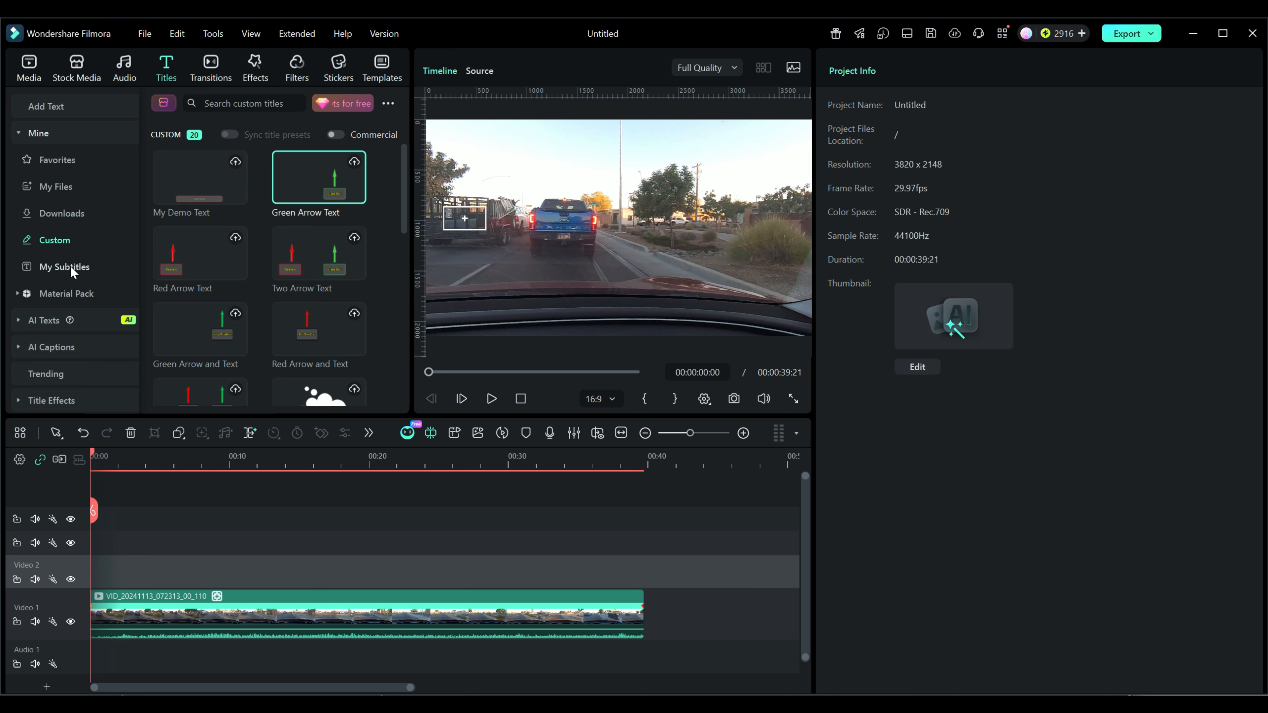
left_click(55, 158)
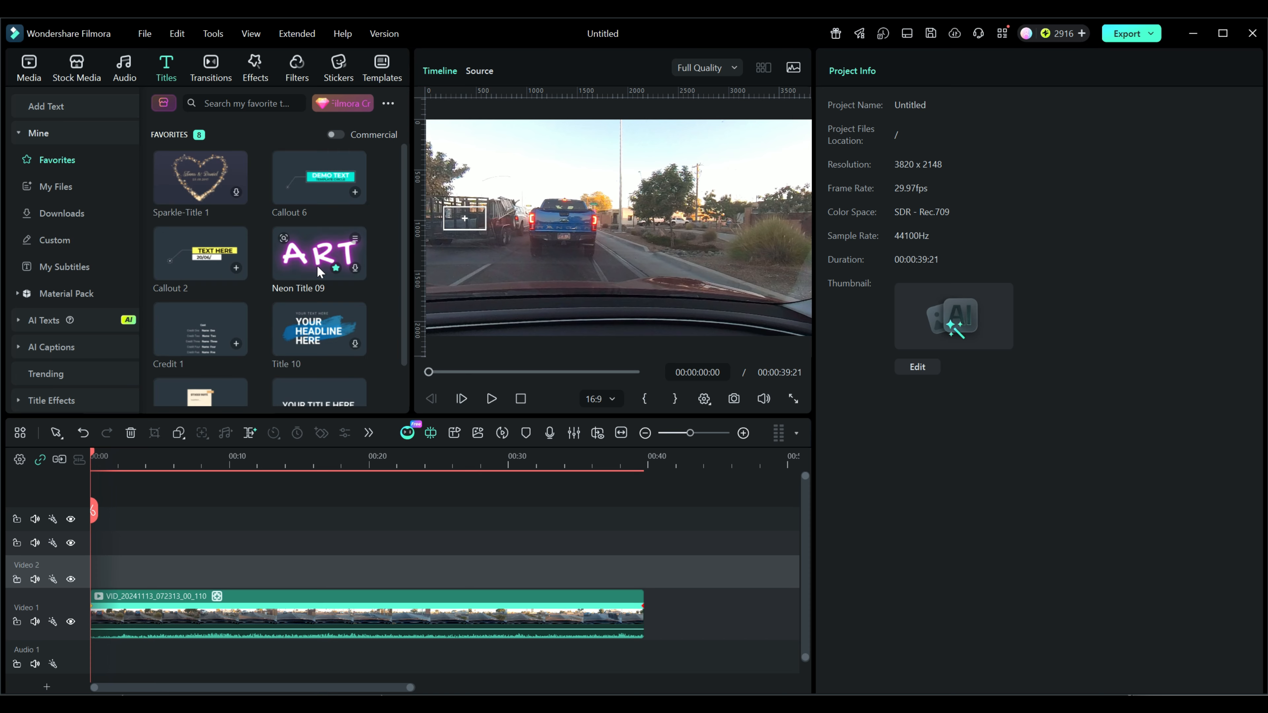
scroll(317, 266, "down", 2)
left_click_drag(309, 356, 88, 566)
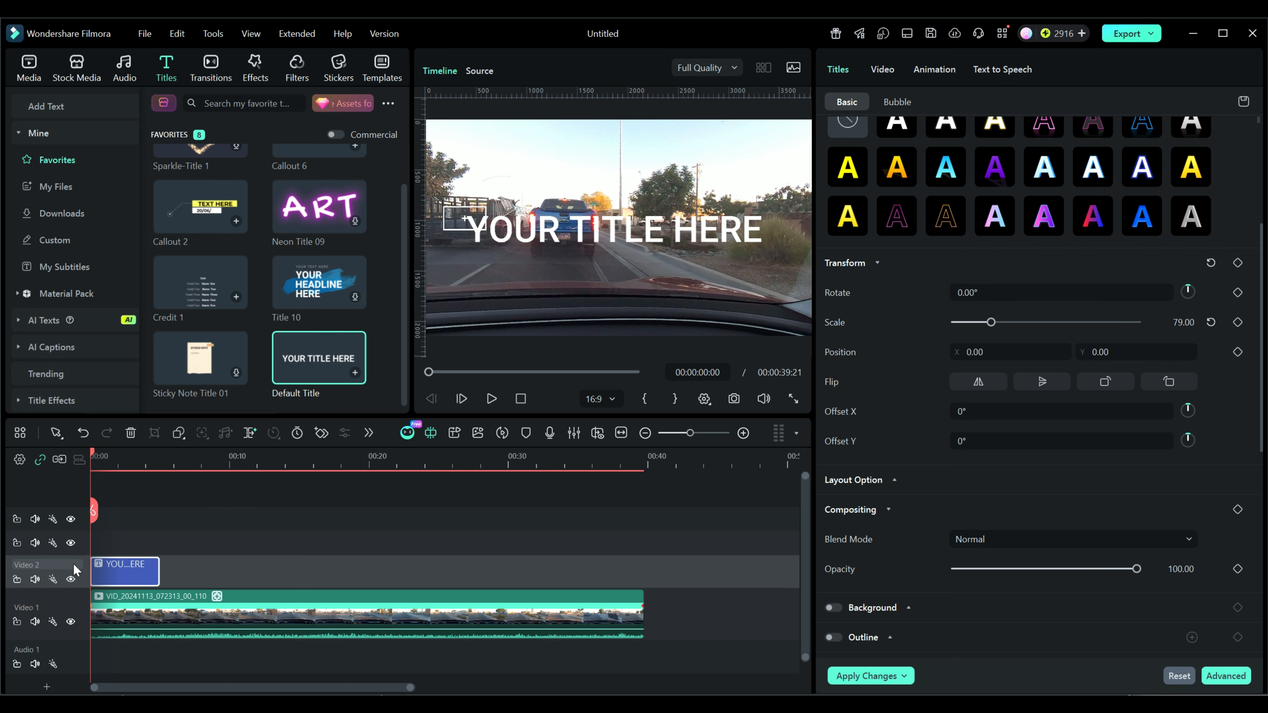
left_click(83, 578)
left_click_drag(158, 568, 643, 573)
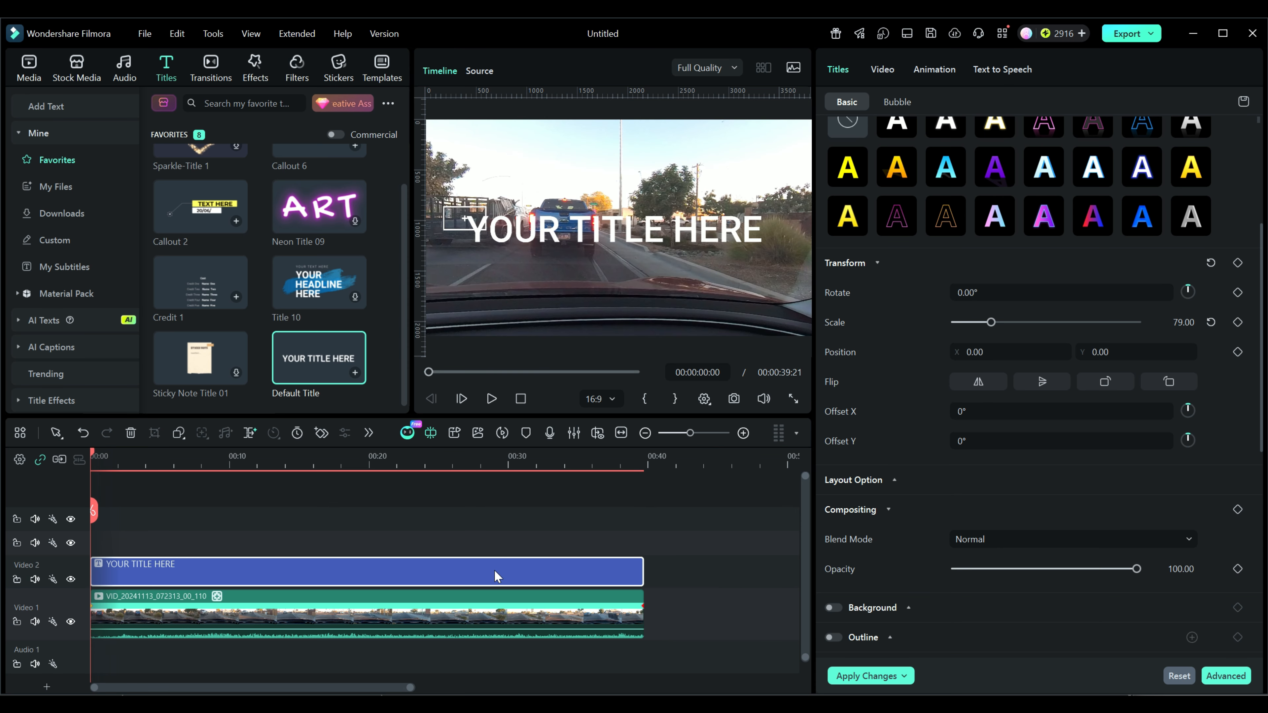
Step: In the title's advanced text editor, replace the YOUR TITLE HERE layer with a rectangle shape placed just below the blue pickup
left_click(1216, 676)
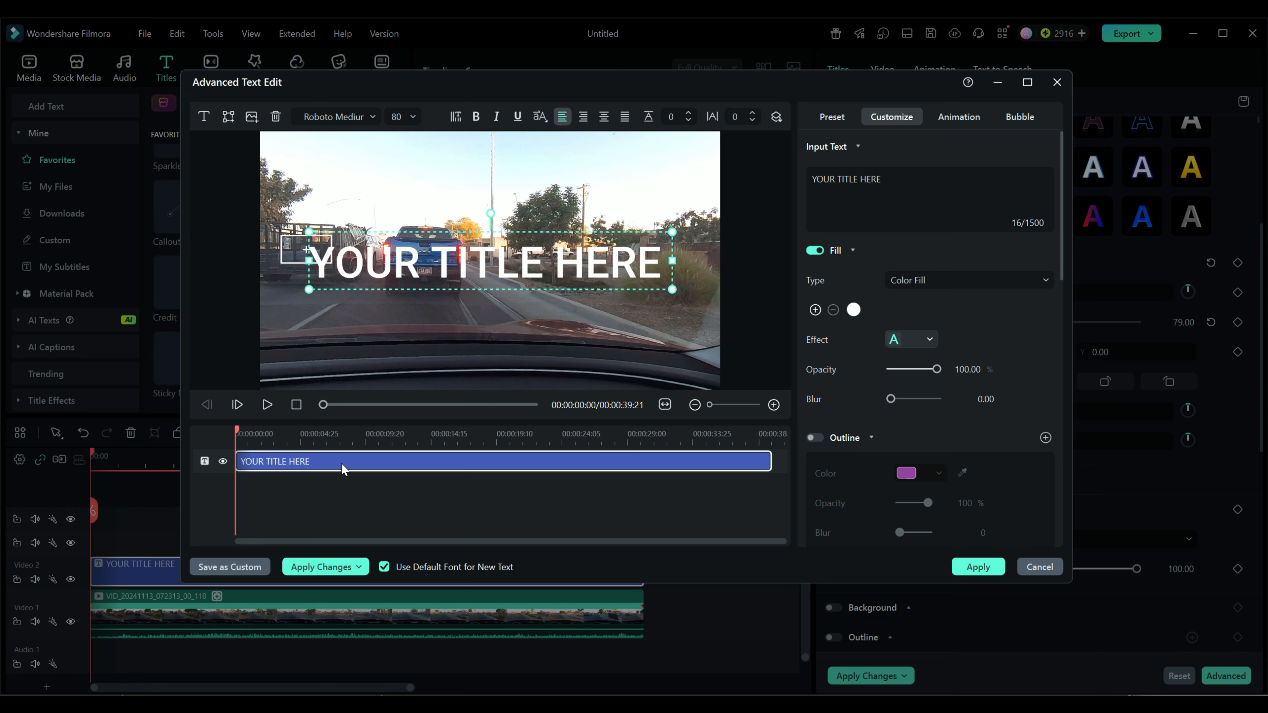
key("Delete")
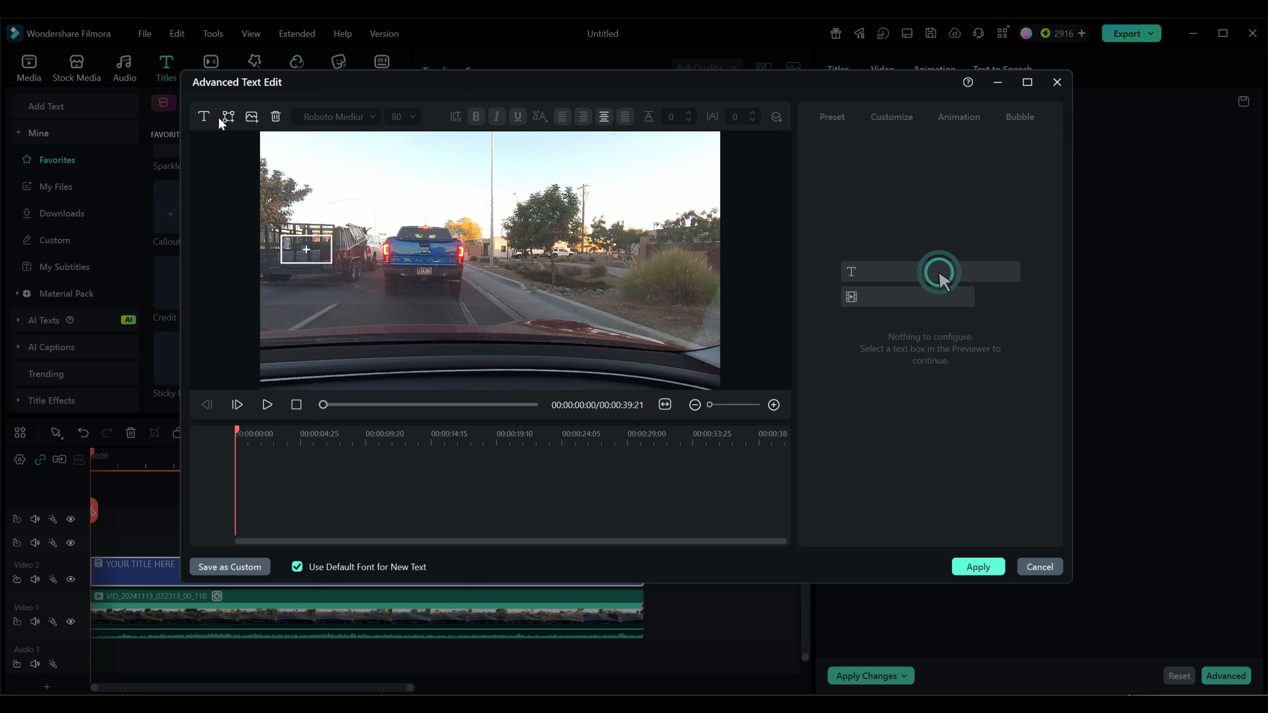
left_click(228, 118)
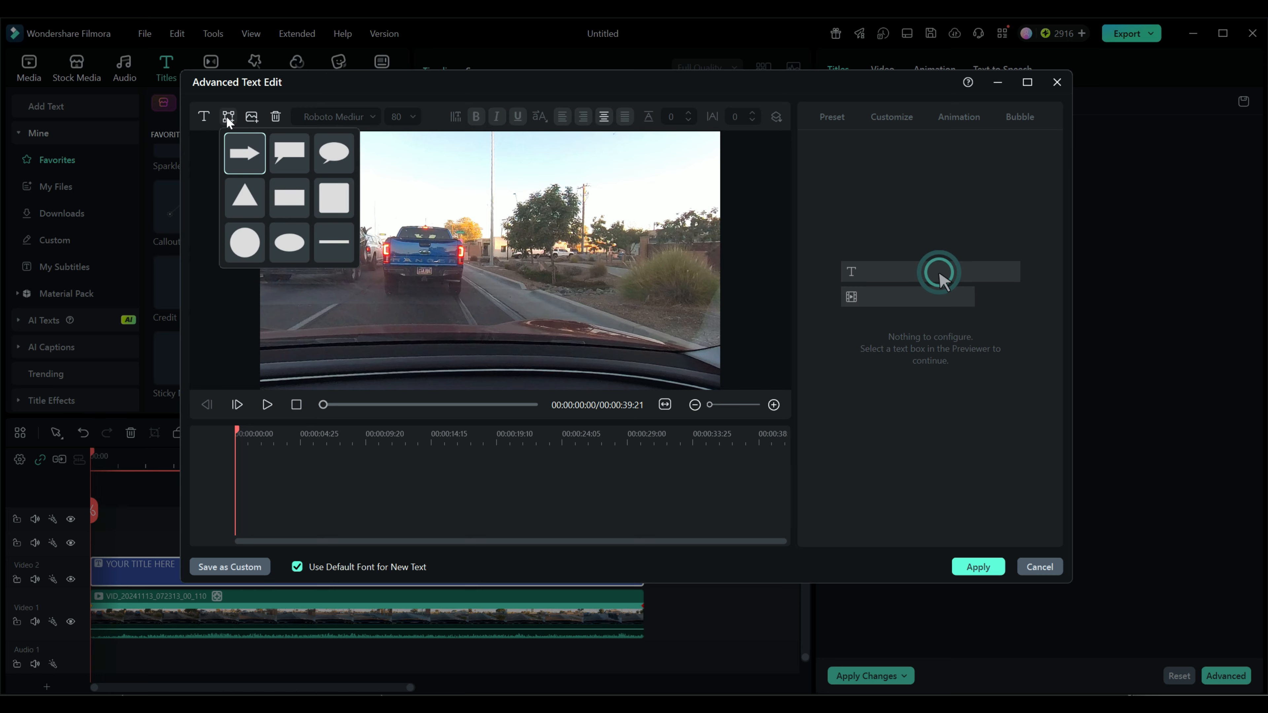
left_click(290, 200)
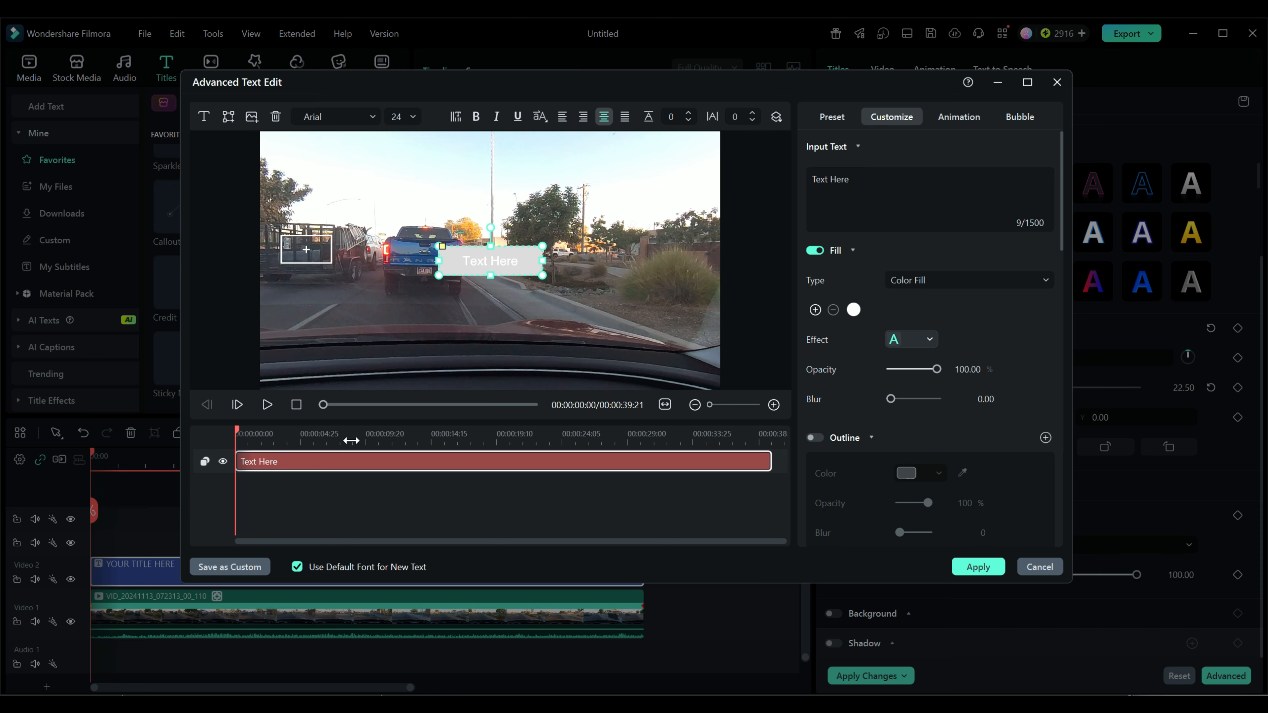
left_click_drag(504, 259, 465, 293)
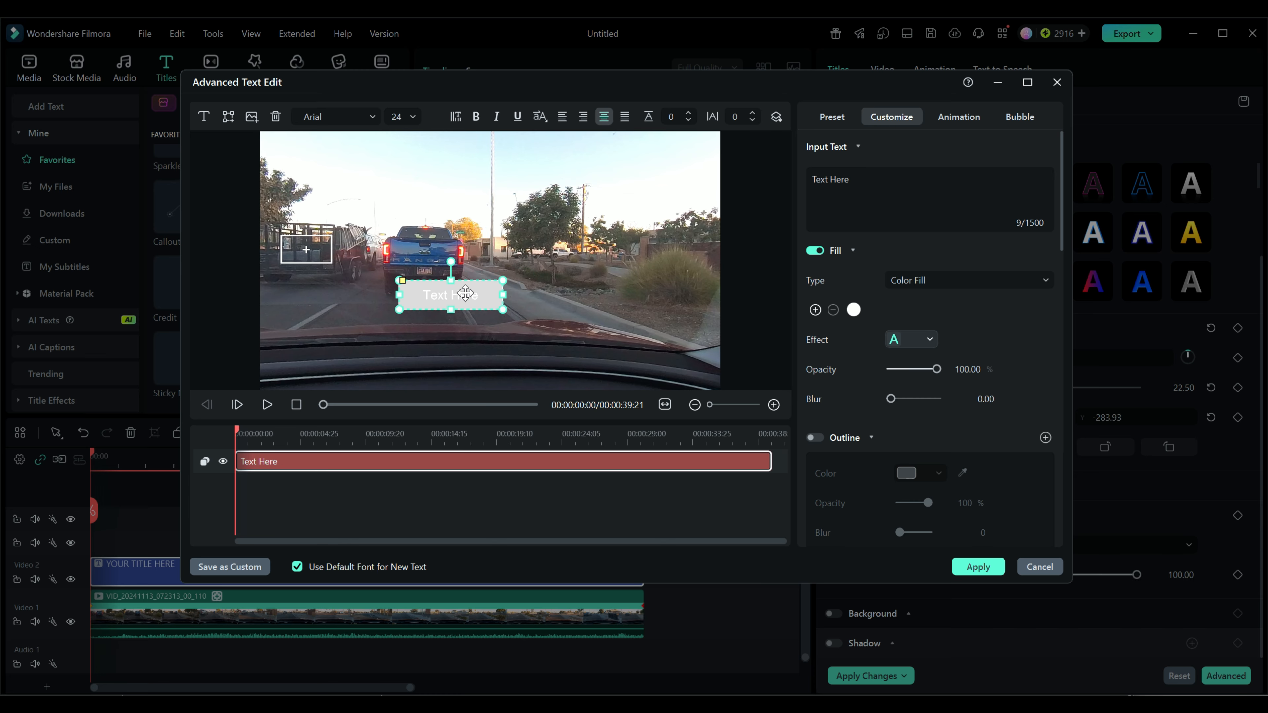
Step: Add an arrow shape above the rectangle, over the blue pickup, and remove its placeholder text
left_click(229, 117)
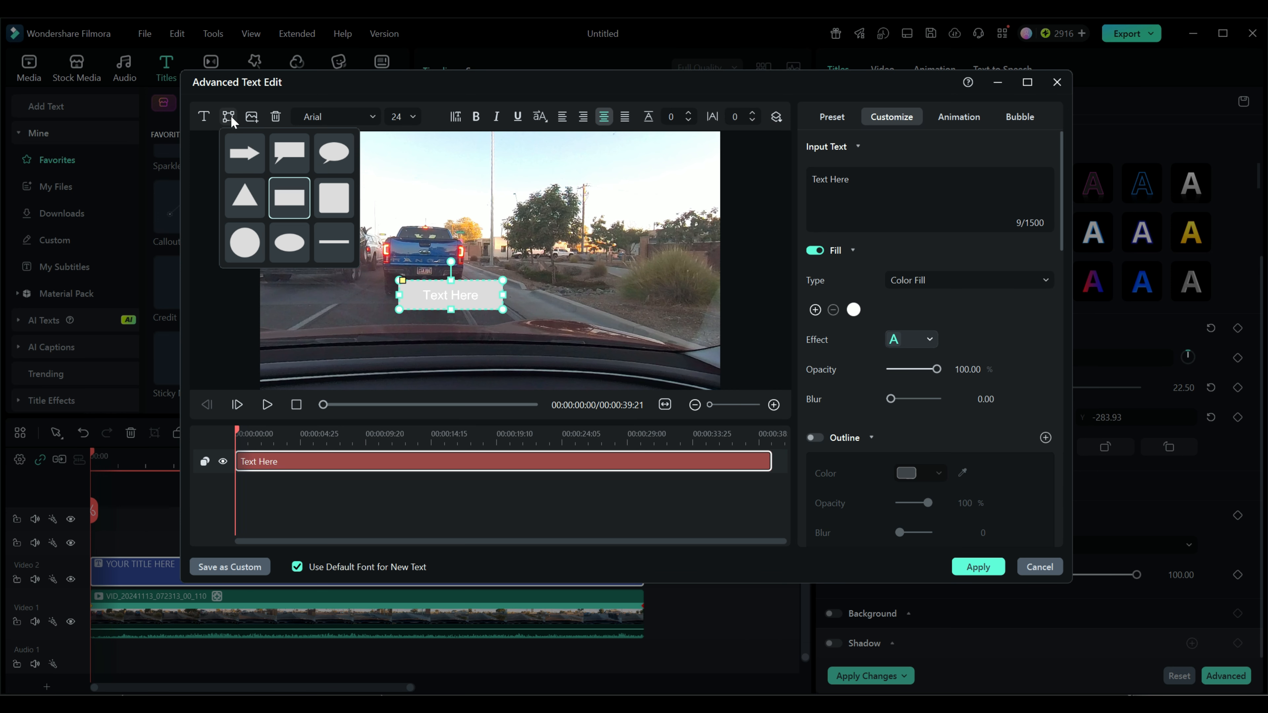
left_click(245, 160)
left_click_drag(507, 265, 473, 253)
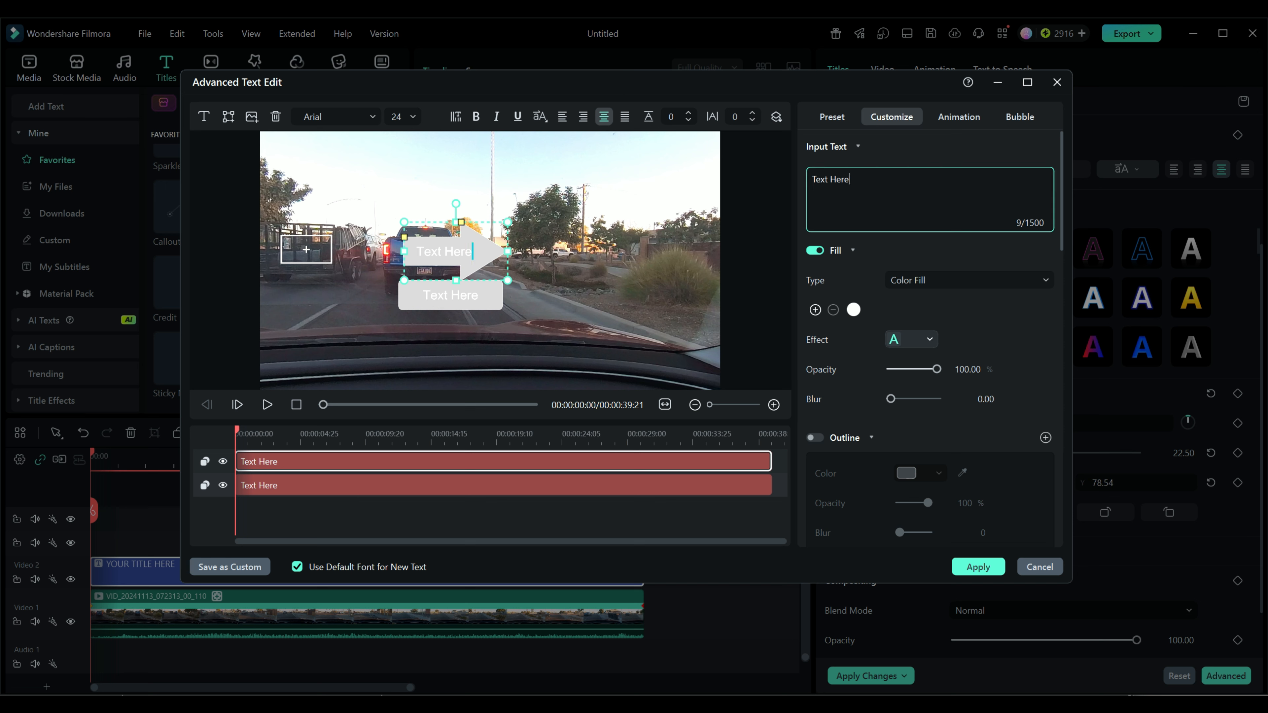
left_click_drag(853, 181, 811, 181)
key("Delete")
Step: Reshape the arrow into a long, slim one at about 28 scale and rotate it to point diagonally down-left above the pickup
left_click_drag(404, 251, 298, 251)
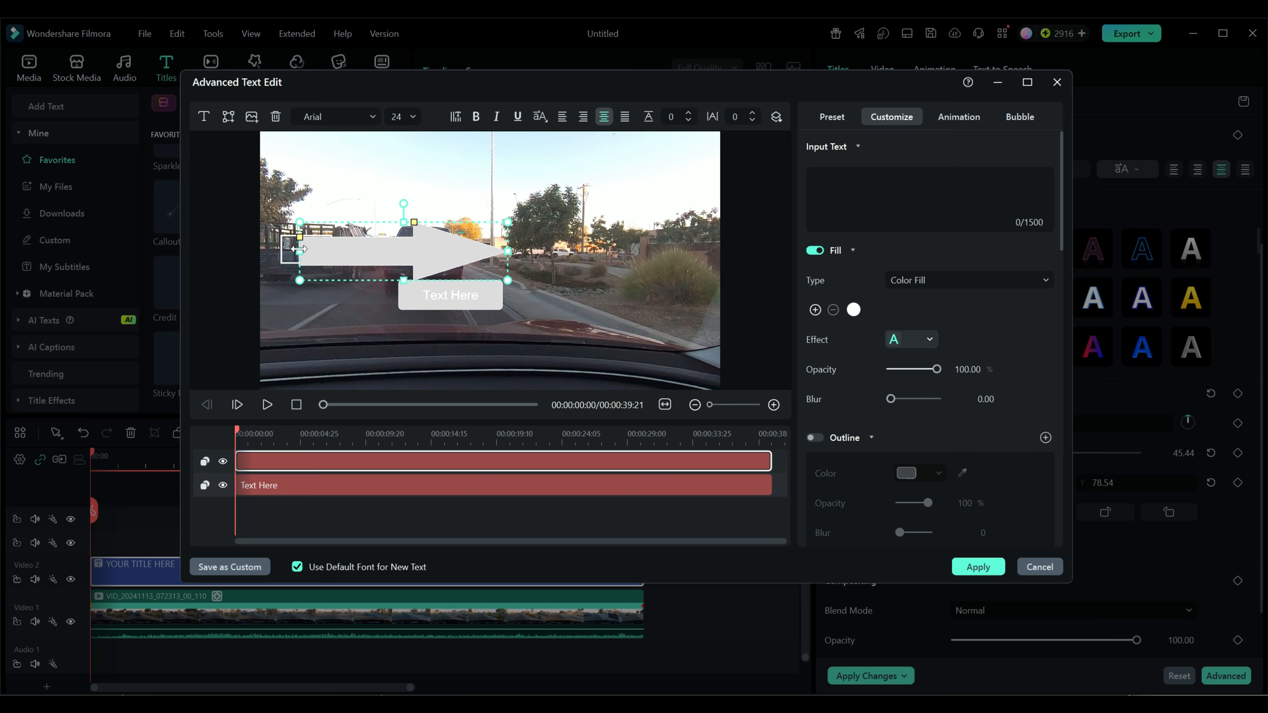
left_click_drag(403, 222, 403, 251)
left_click_drag(506, 265, 427, 266)
left_click_drag(363, 231, 366, 269)
left_click_drag(356, 266, 426, 219)
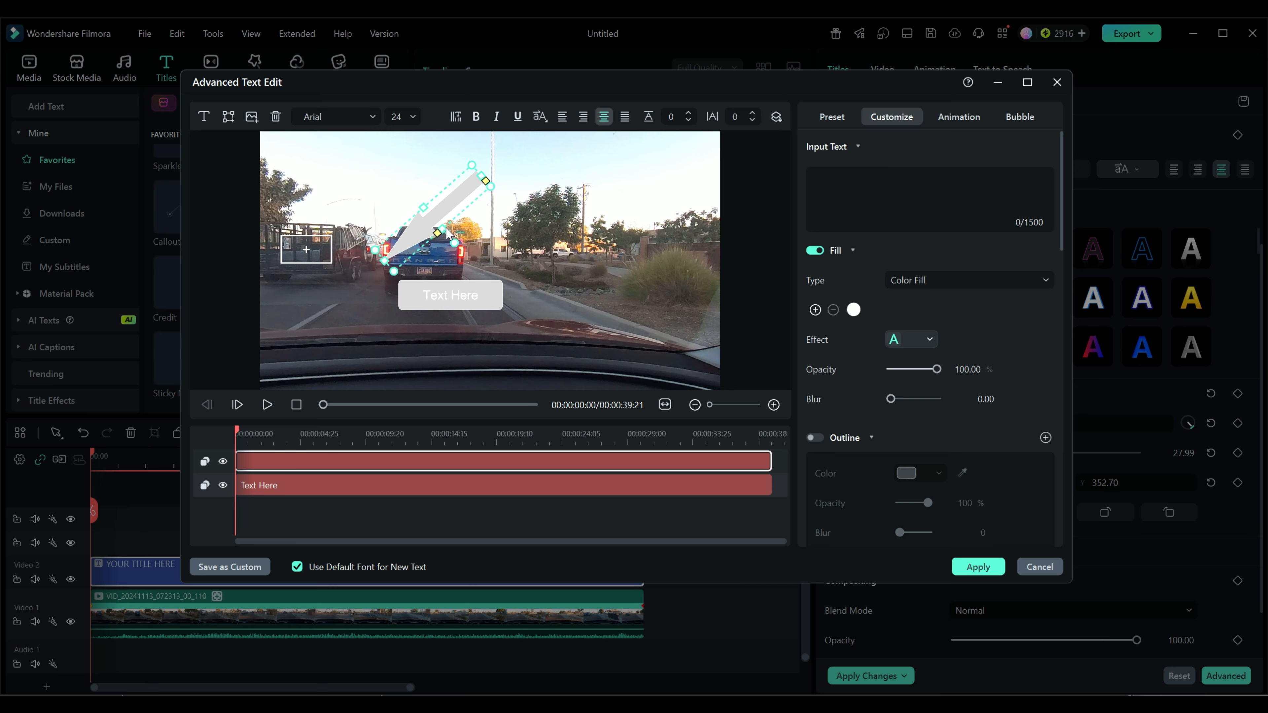
left_click(928, 281)
left_click(928, 281)
left_click(927, 279)
left_click(927, 279)
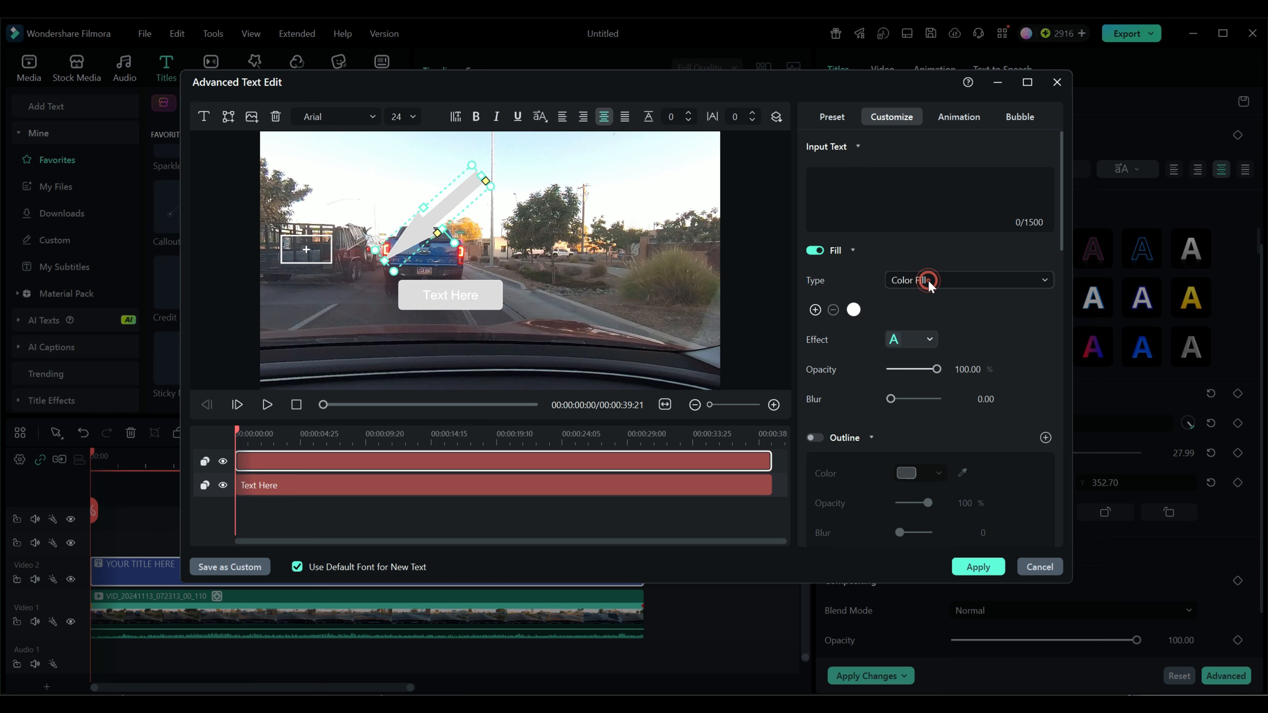
left_click(853, 310)
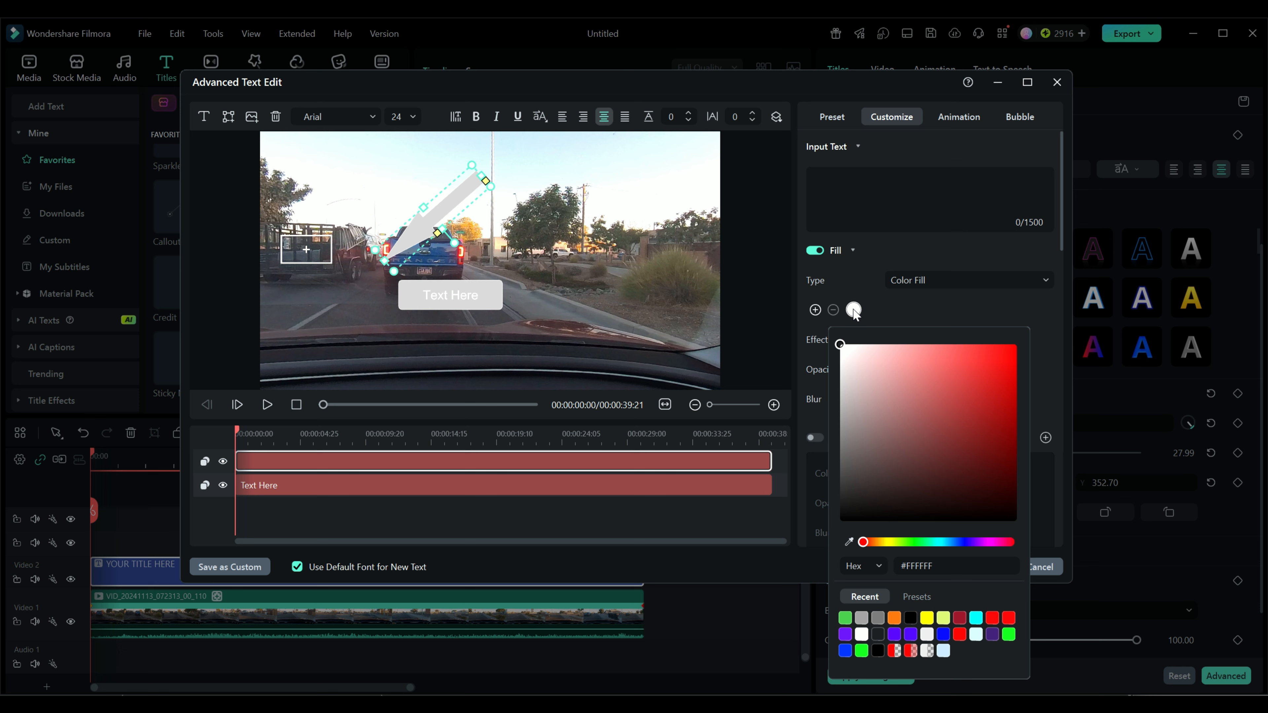
left_click(899, 261)
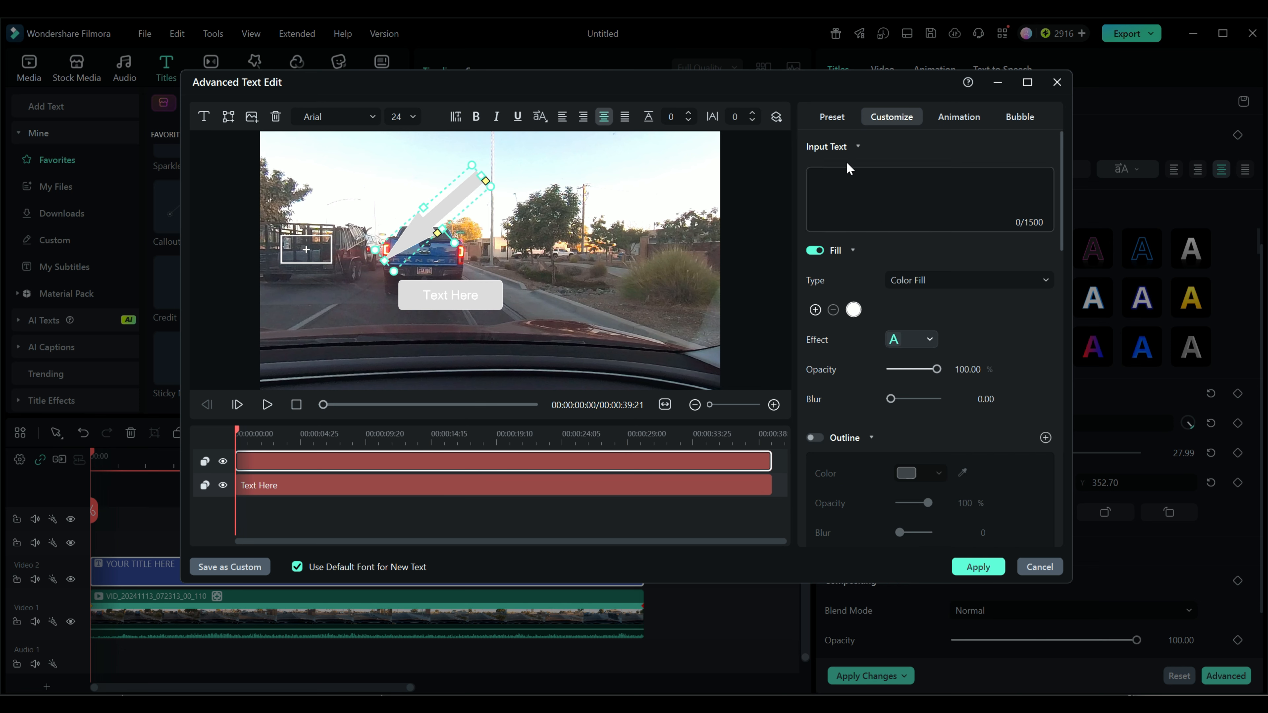
Step: Set the arrow's shape fill color to red, #F60606
left_click(858, 149)
left_click(854, 176)
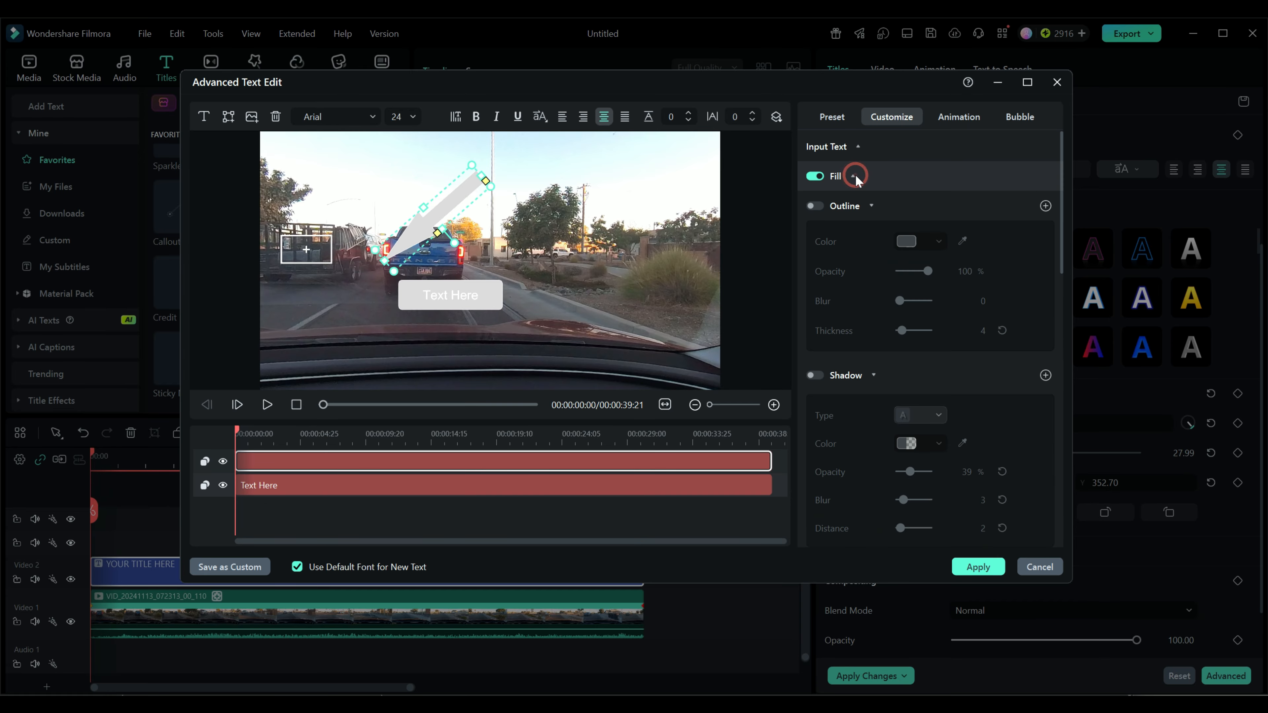
scroll(874, 350, "down", 4)
scroll(871, 395, "down", 10)
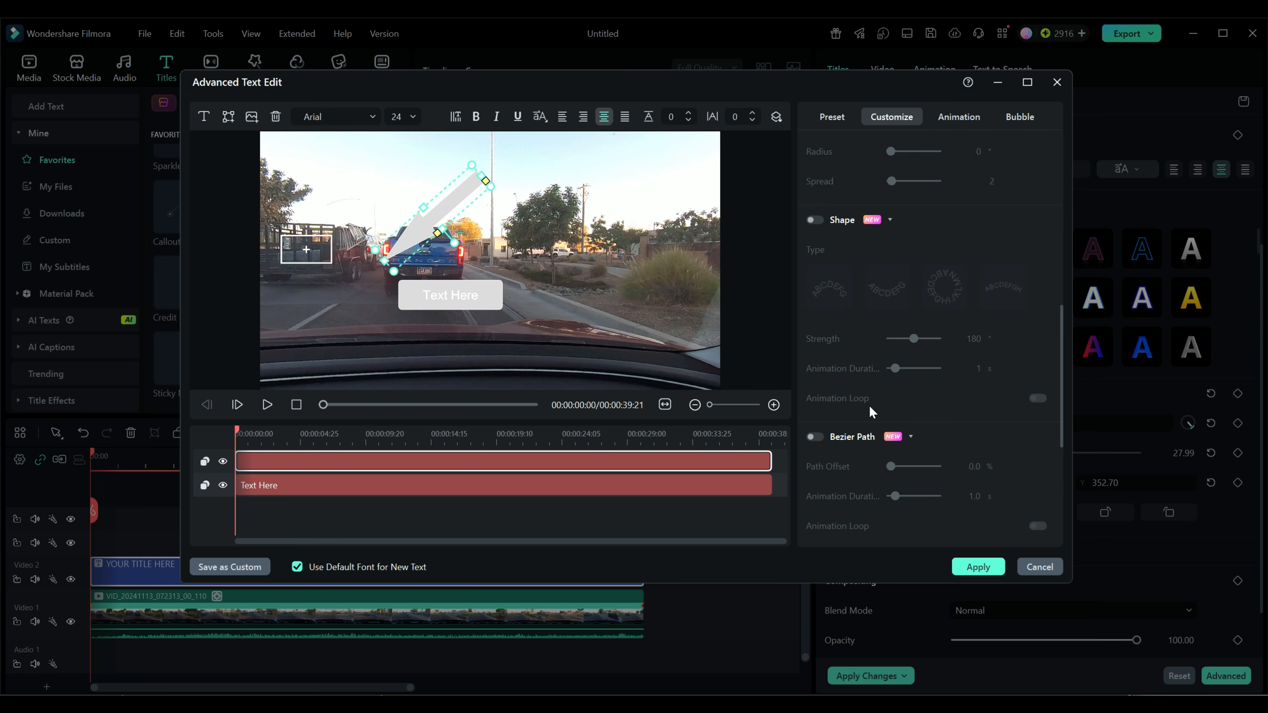
scroll(866, 420, "down", 3)
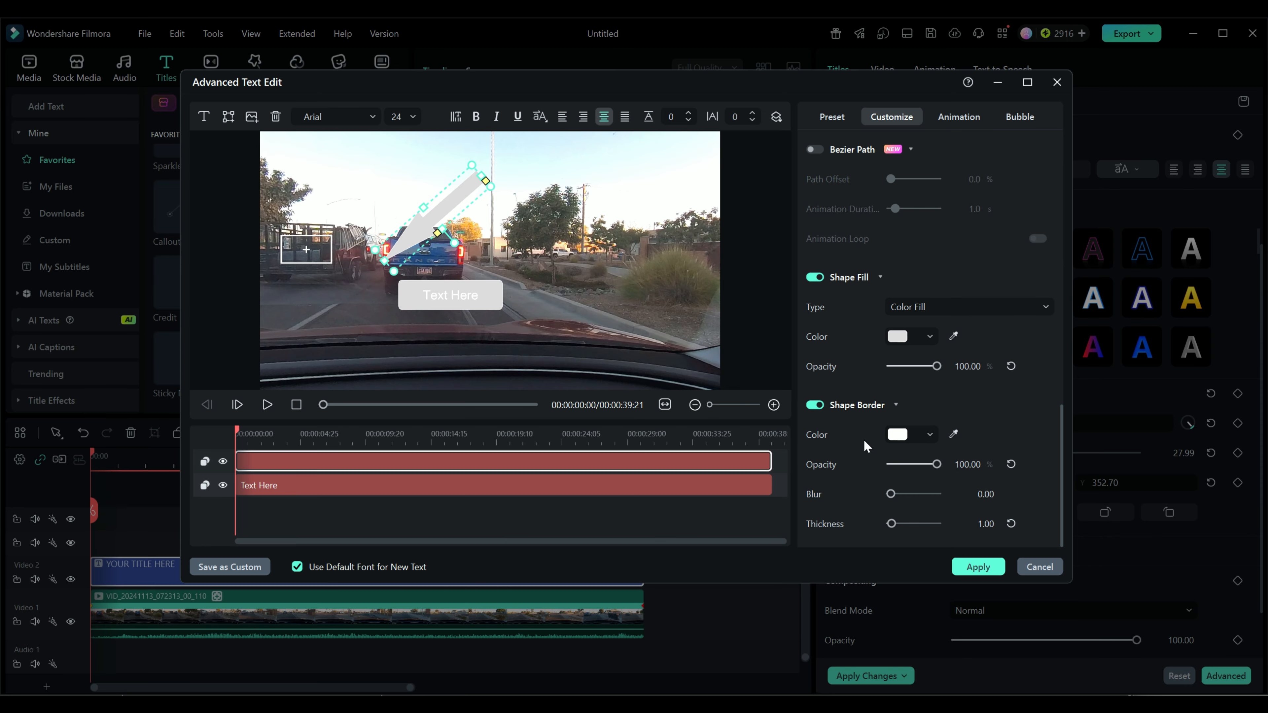
left_click(929, 333)
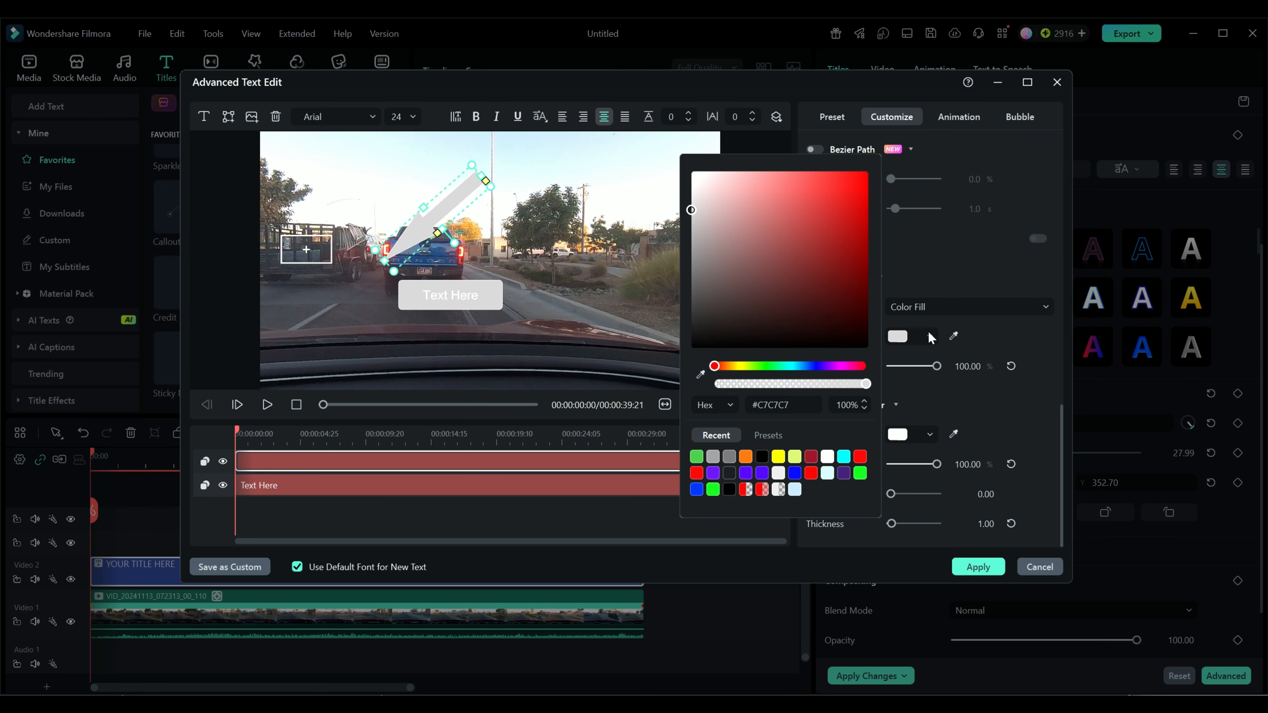
left_click(859, 458)
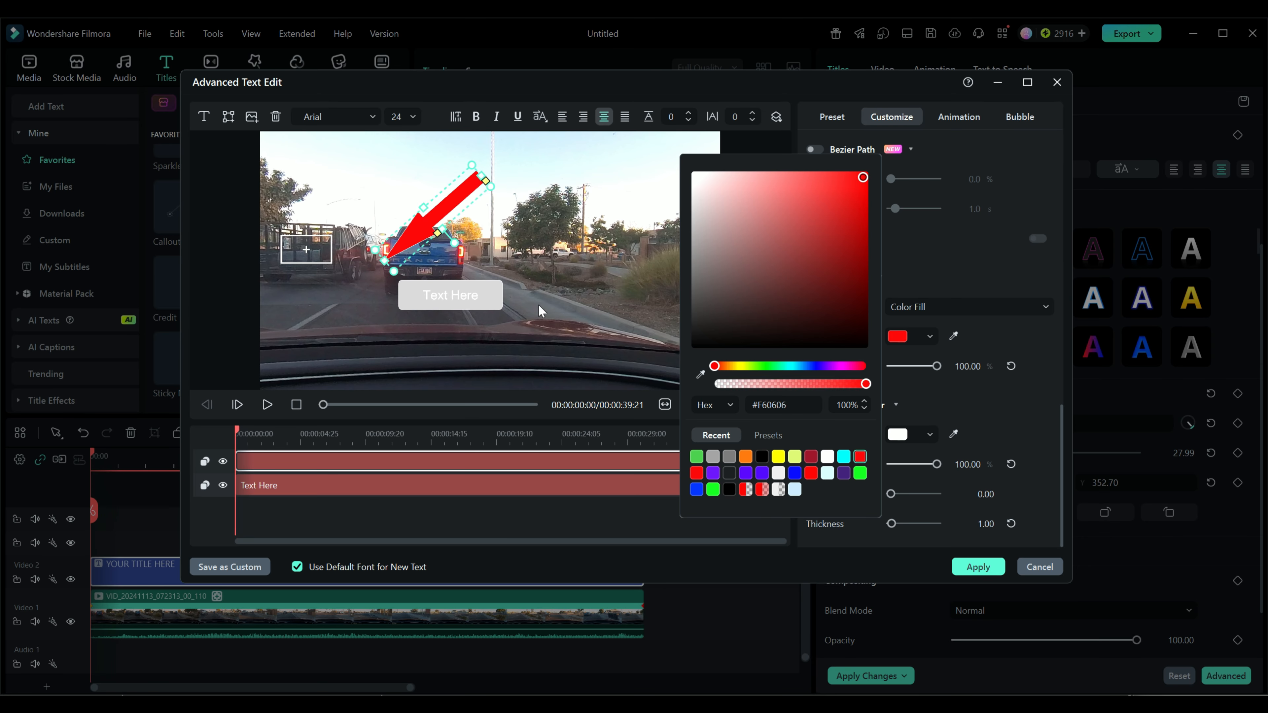
Step: Move the red arrow so its tip meets the trailer's tracking box, and place the Text Here box below the trailer
left_click(427, 234)
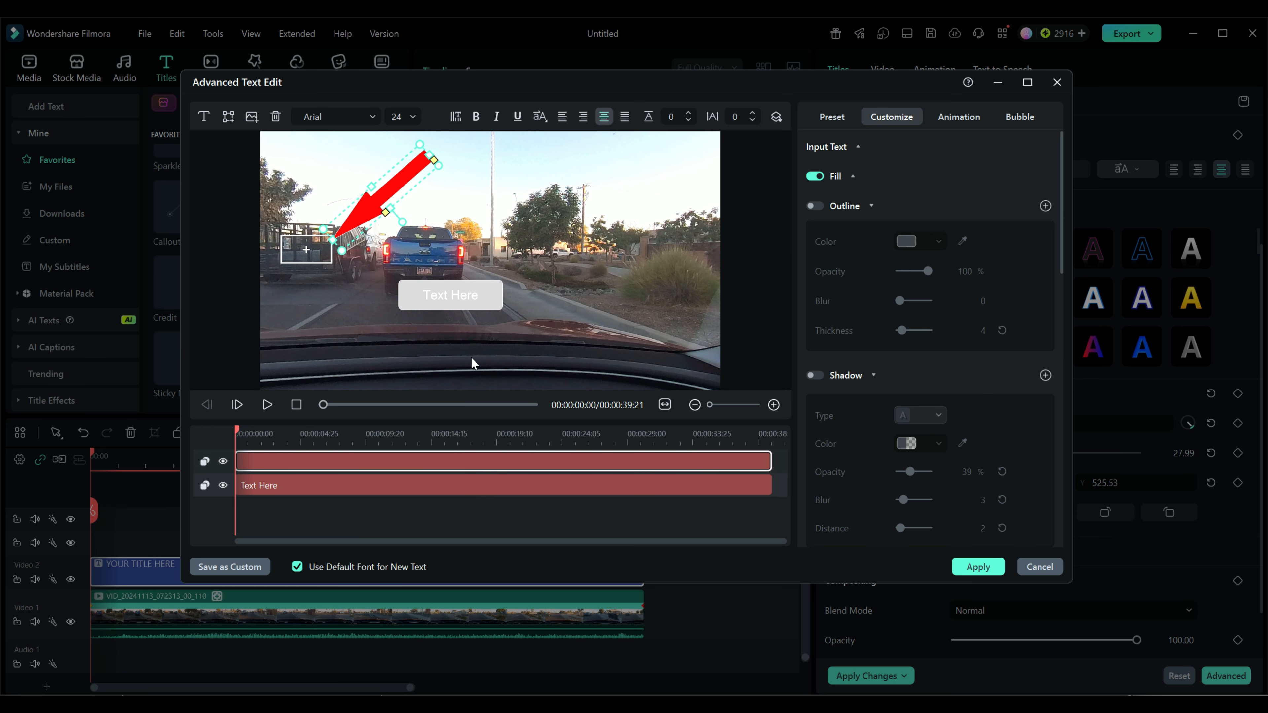
left_click(351, 486)
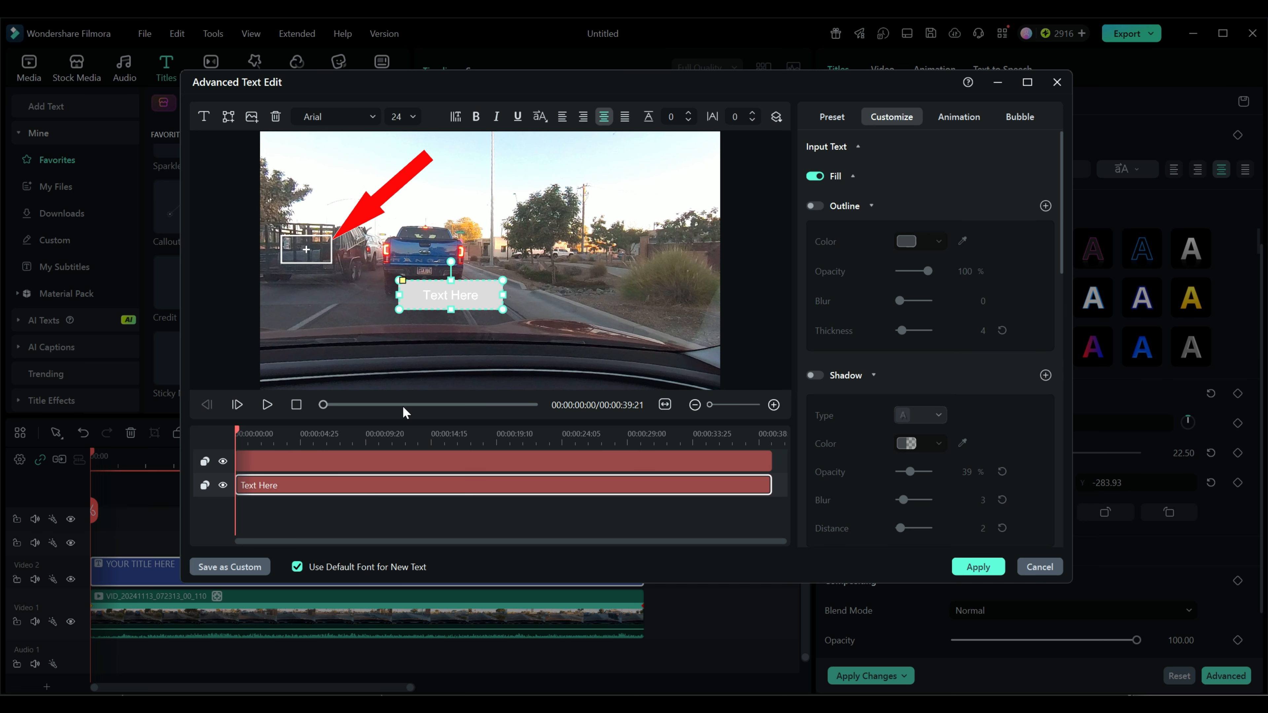
left_click_drag(441, 294, 332, 295)
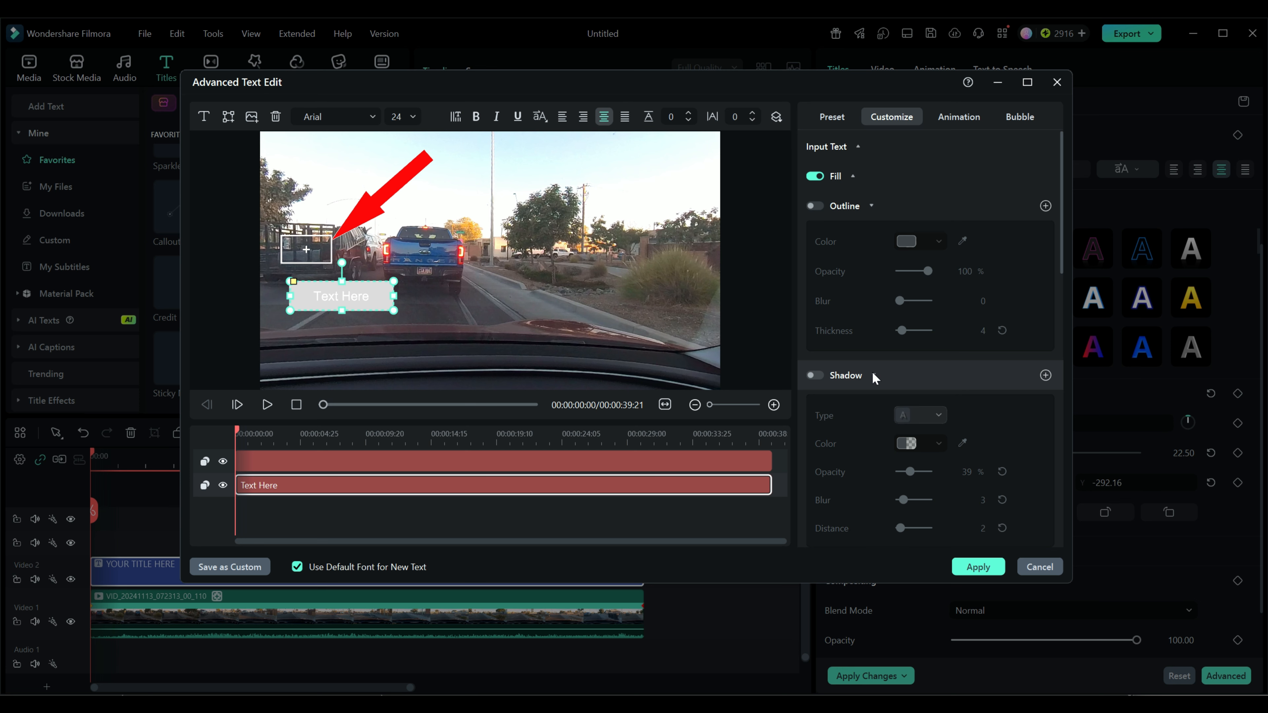
Step: Set the Text Here box's shape fill opacity to 32
scroll(908, 463, "down", 8)
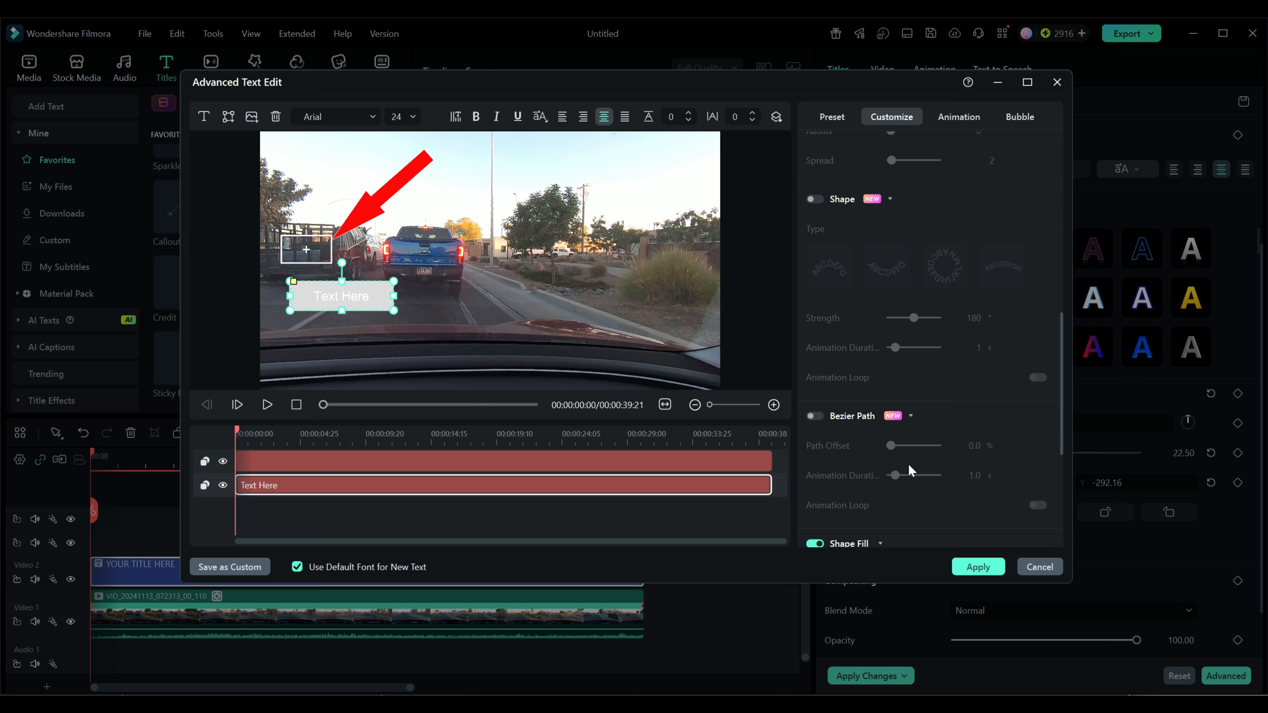
scroll(908, 465, "down", 2)
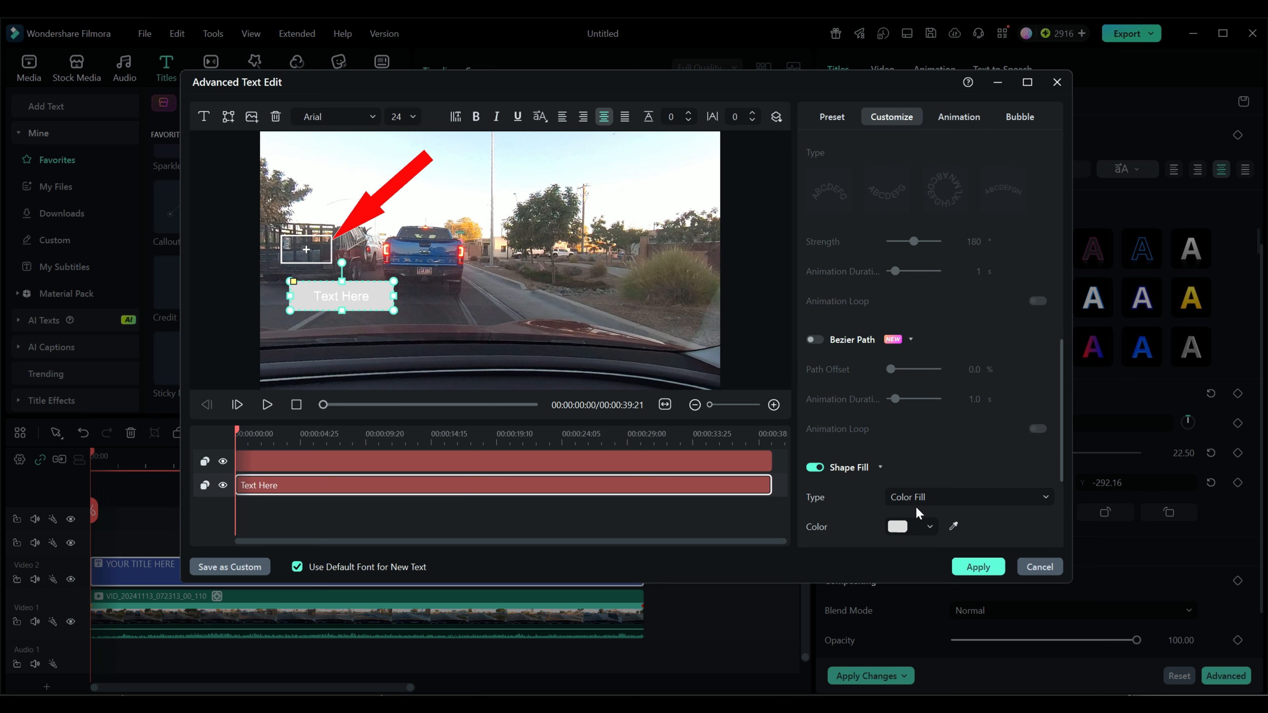
left_click(939, 498)
left_click(939, 498)
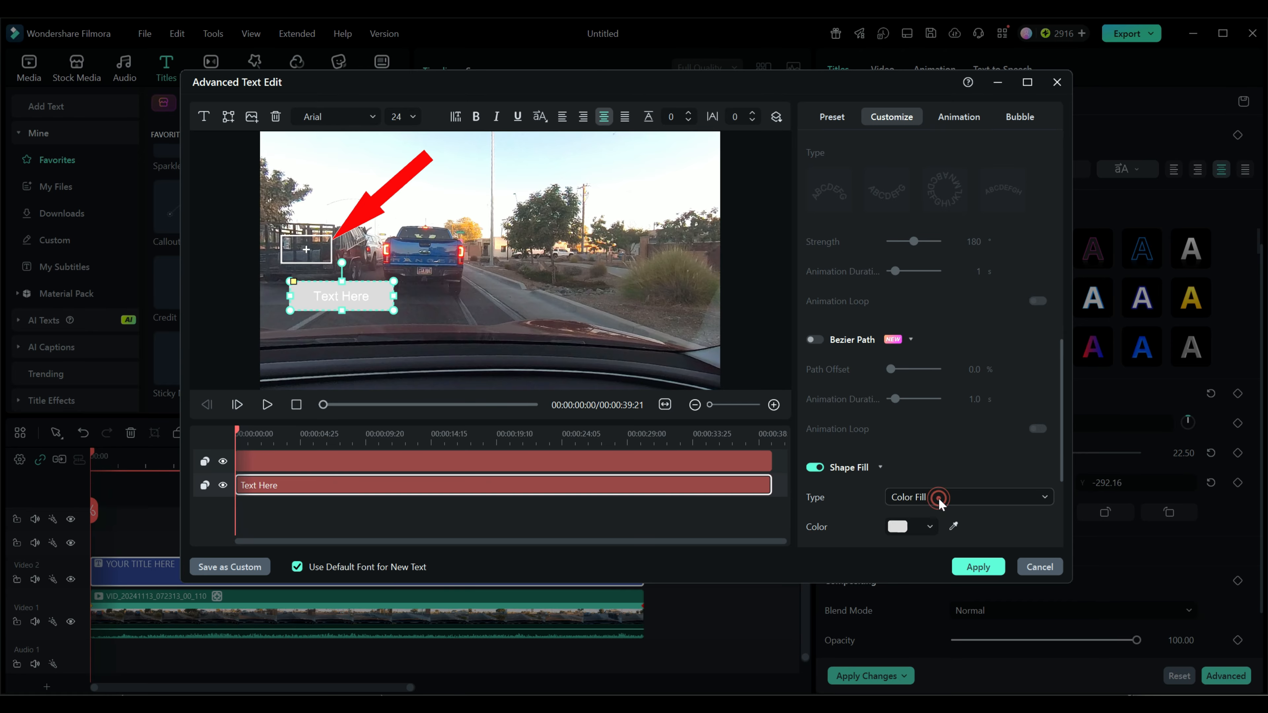
scroll(948, 462, "down", 2)
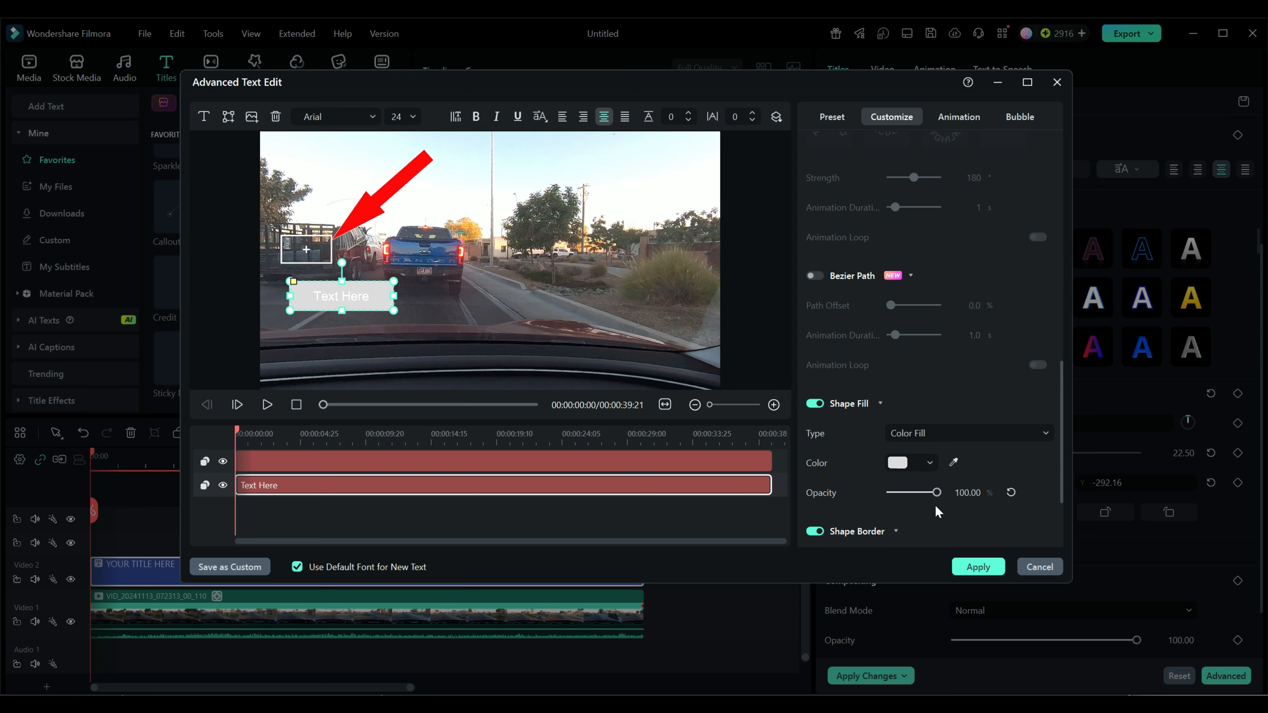
left_click_drag(934, 493, 906, 494)
scroll(912, 506, "down", 2)
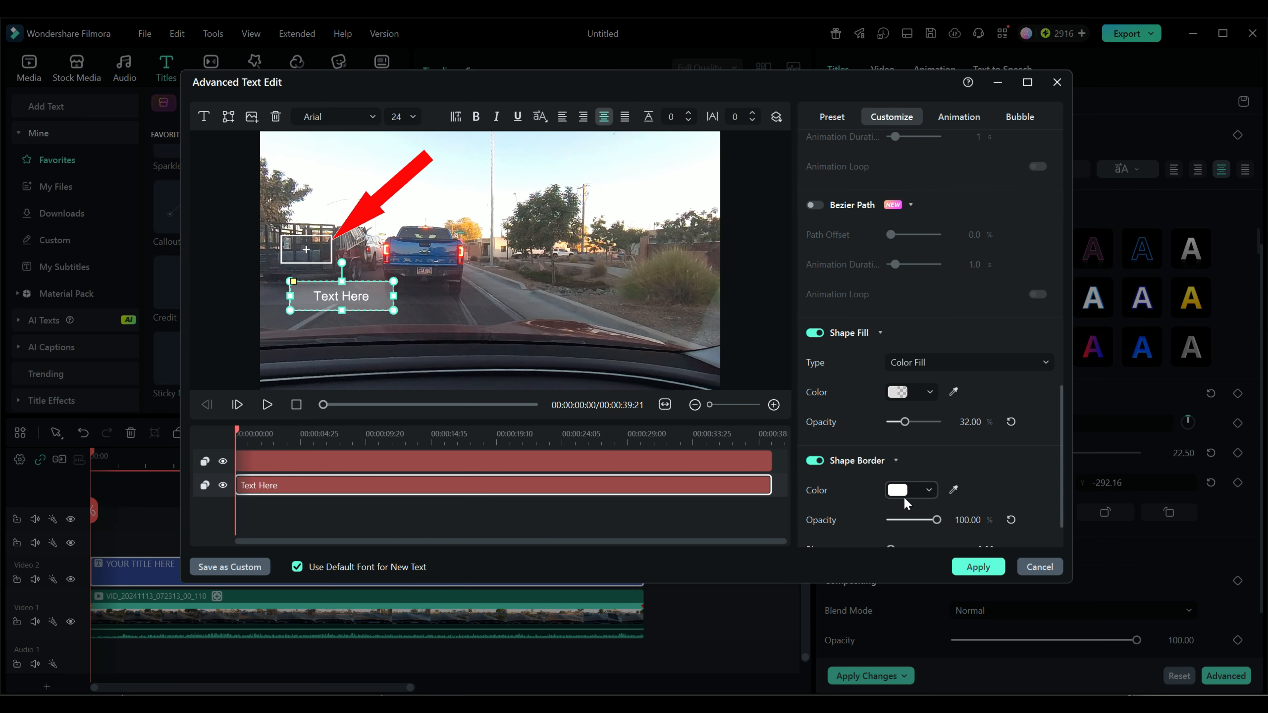
Step: Give the Text Here box a red #F60606 border with thickness 5, shift it slightly left below the trailer, and apply the title edits
left_click(929, 490)
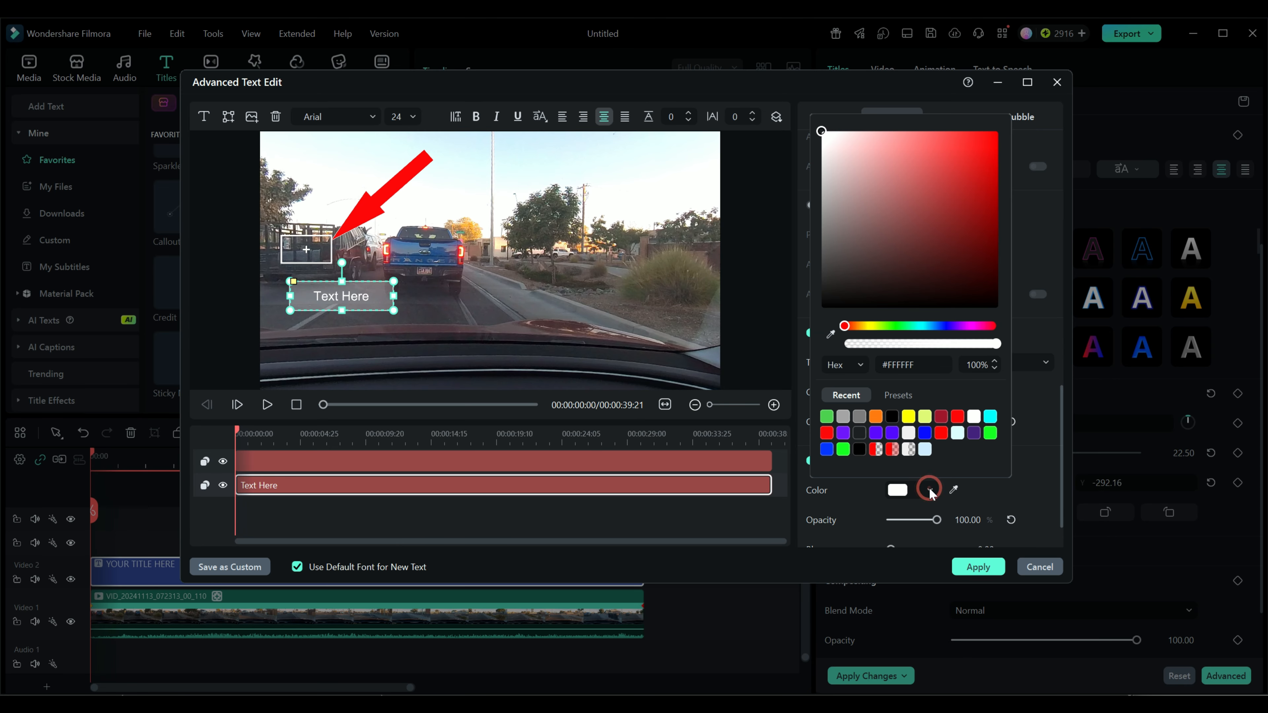
left_click(956, 419)
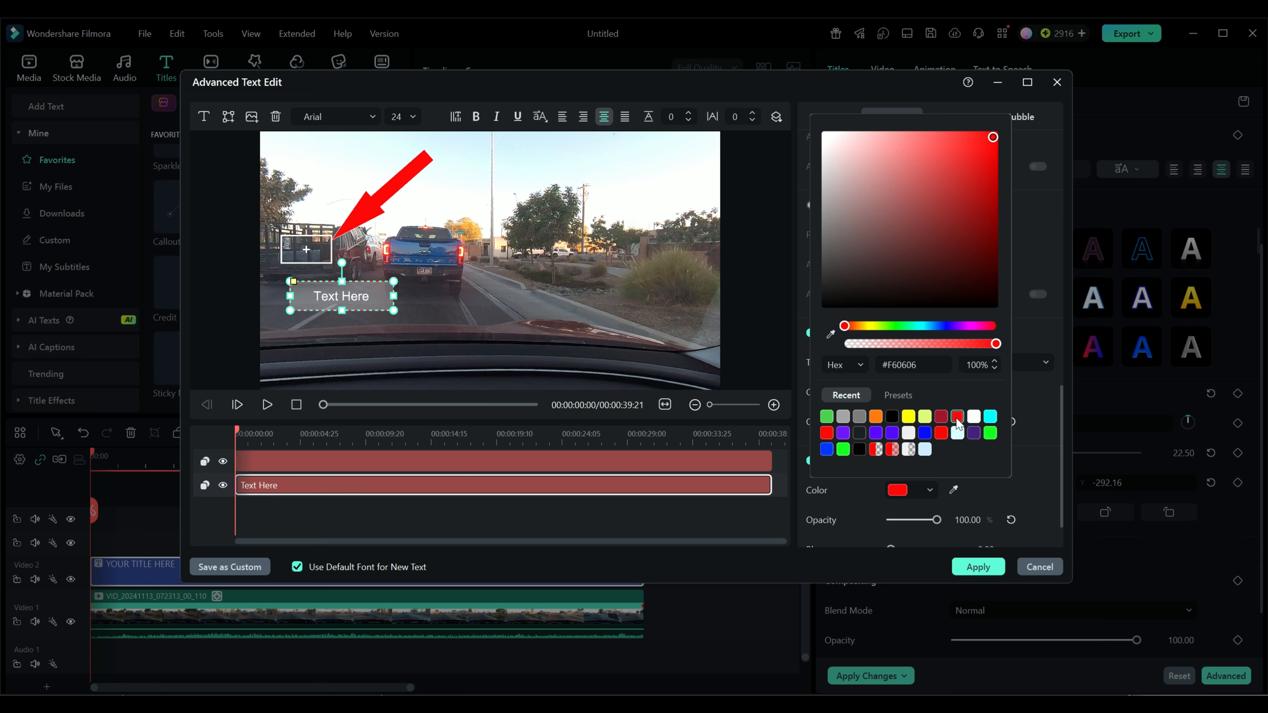
left_click_drag(1062, 462, 1060, 587)
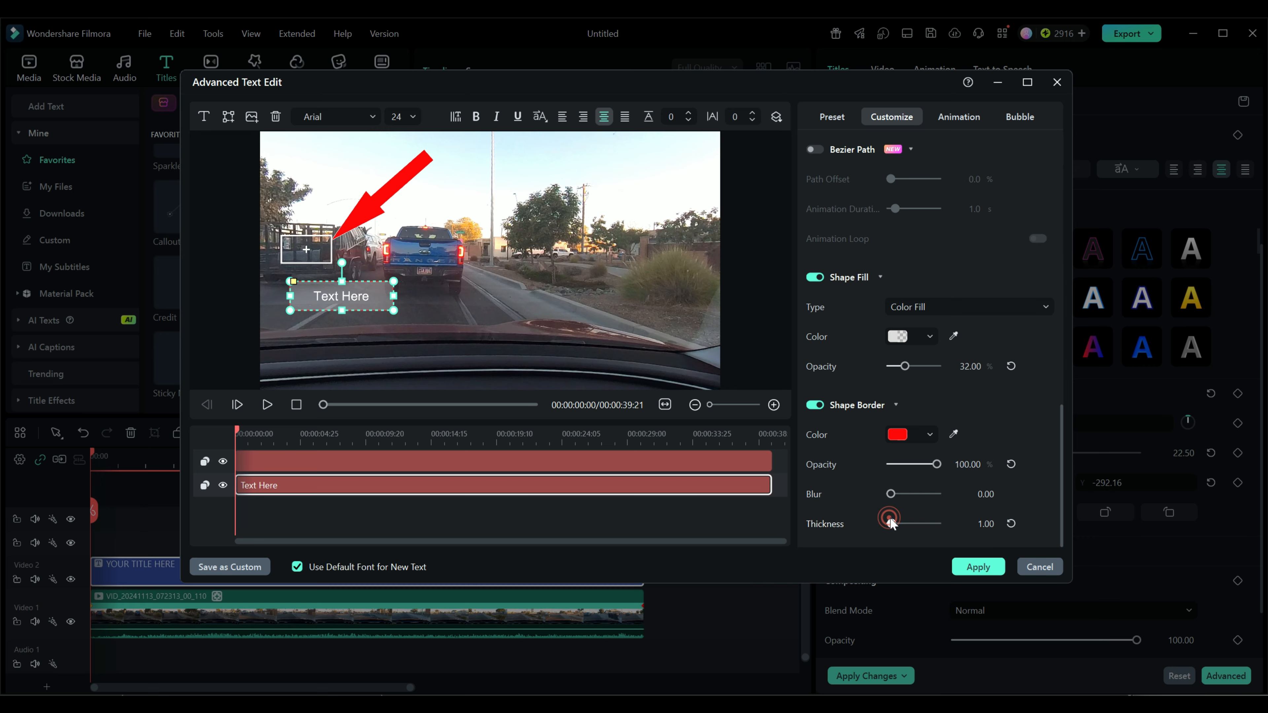
left_click_drag(891, 523, 897, 529)
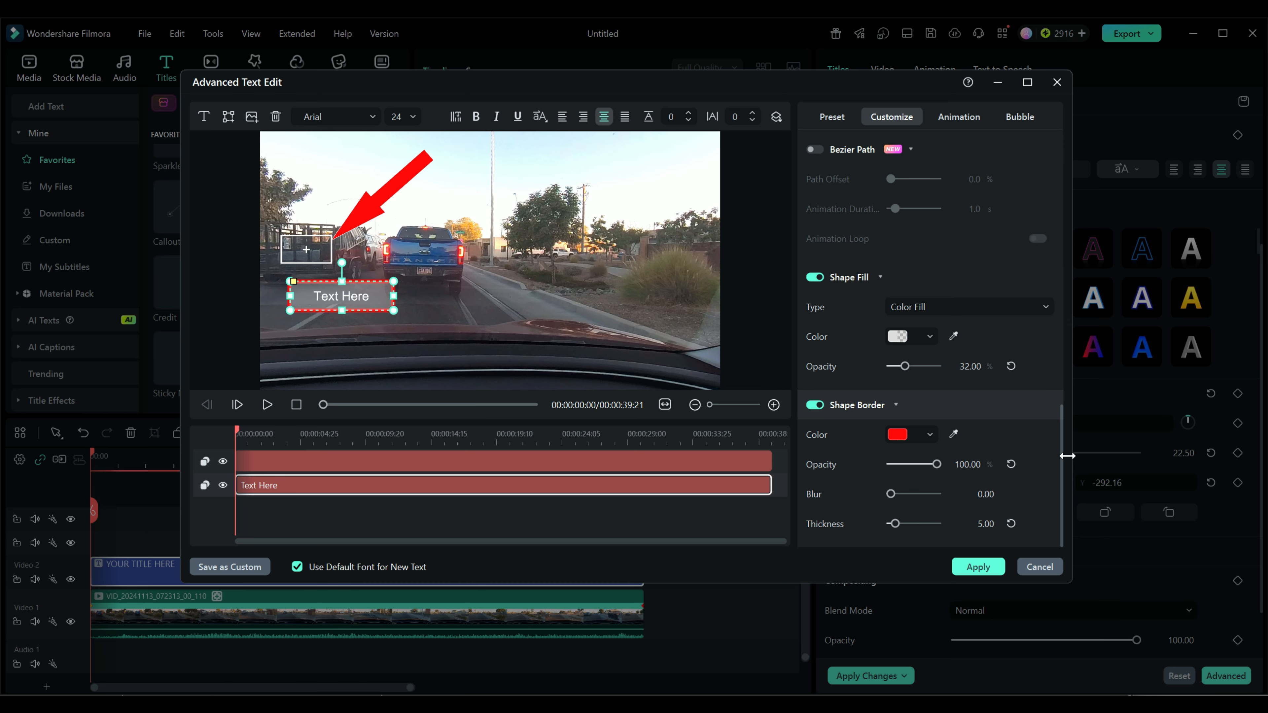
left_click_drag(358, 285, 336, 285)
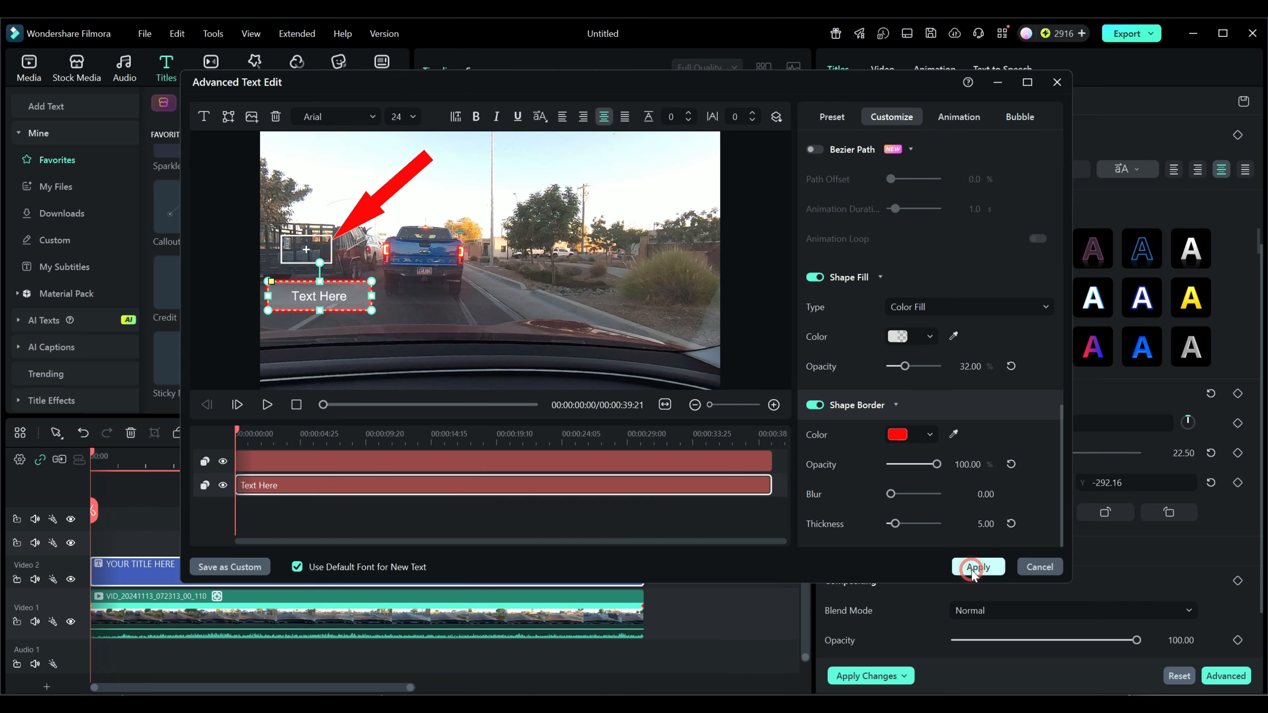
left_click(971, 570)
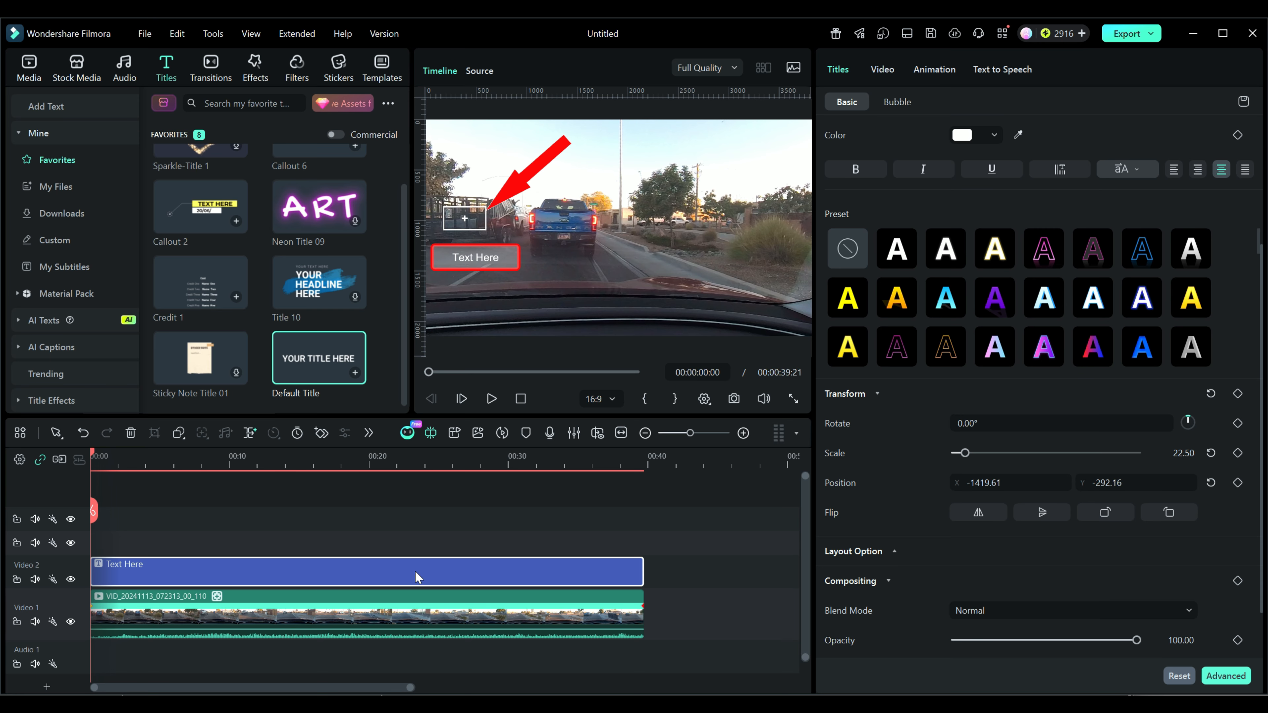
Step: Shift the Text Here layer slightly right, to an X position of -1320.61
scroll(1010, 563, "down", 1)
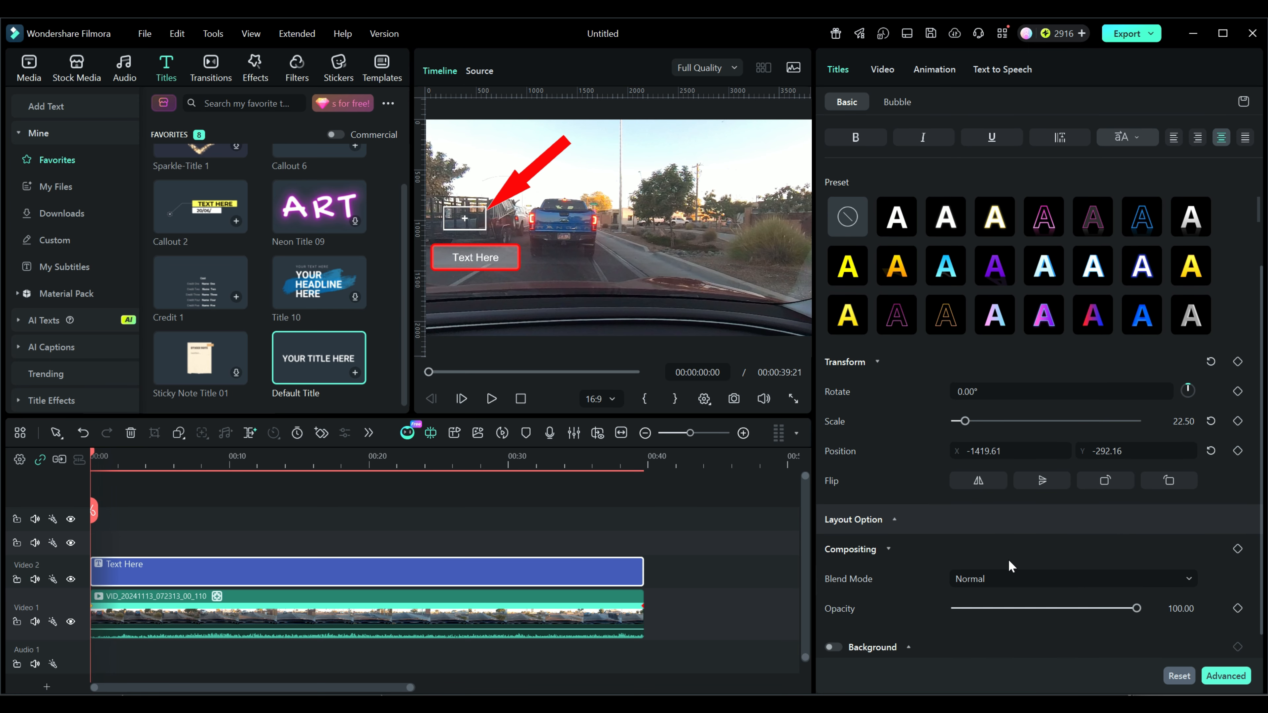
scroll(1008, 560, "down", 1)
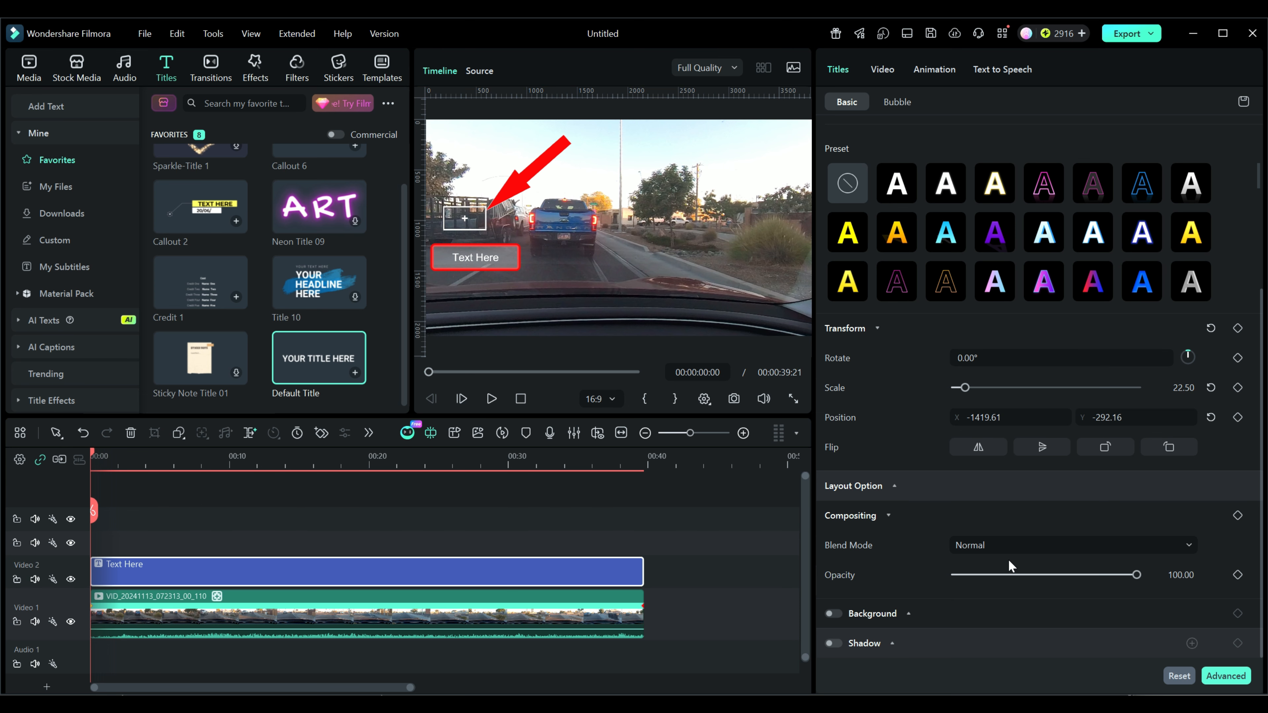
scroll(1007, 558, "up", 1)
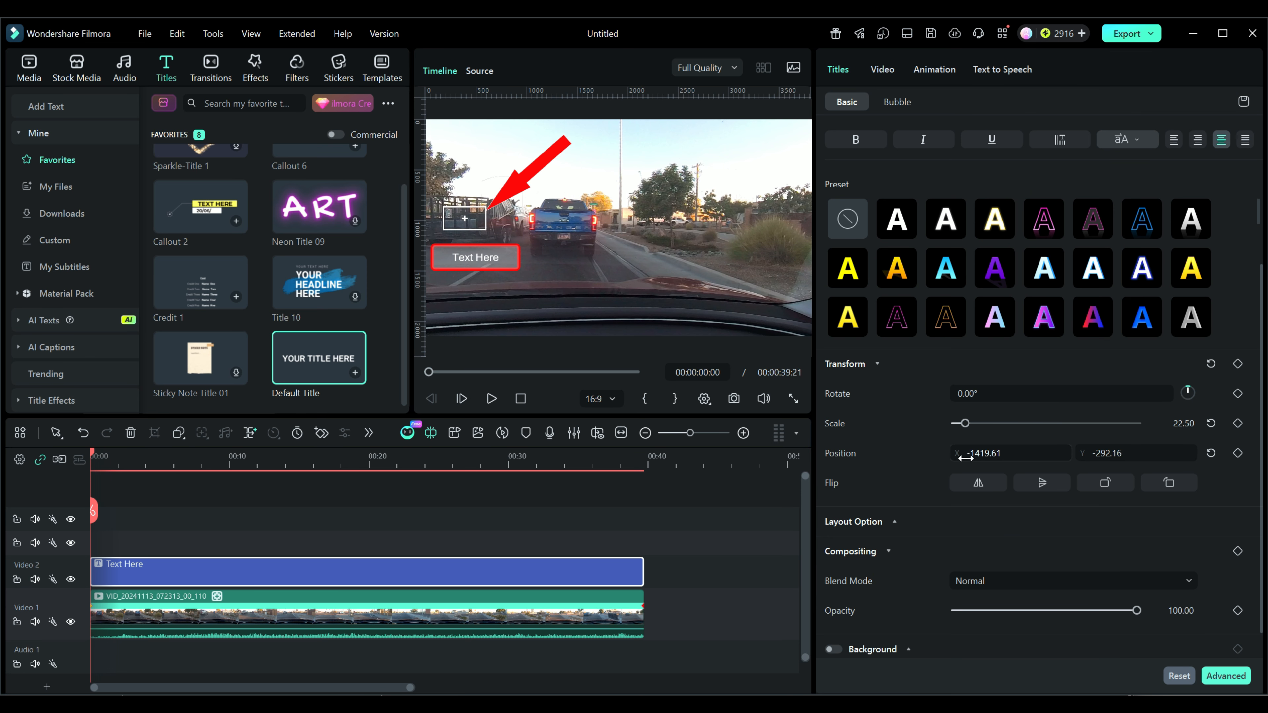
left_click_drag(981, 453, 1027, 446)
scroll(1003, 377, "up", 6)
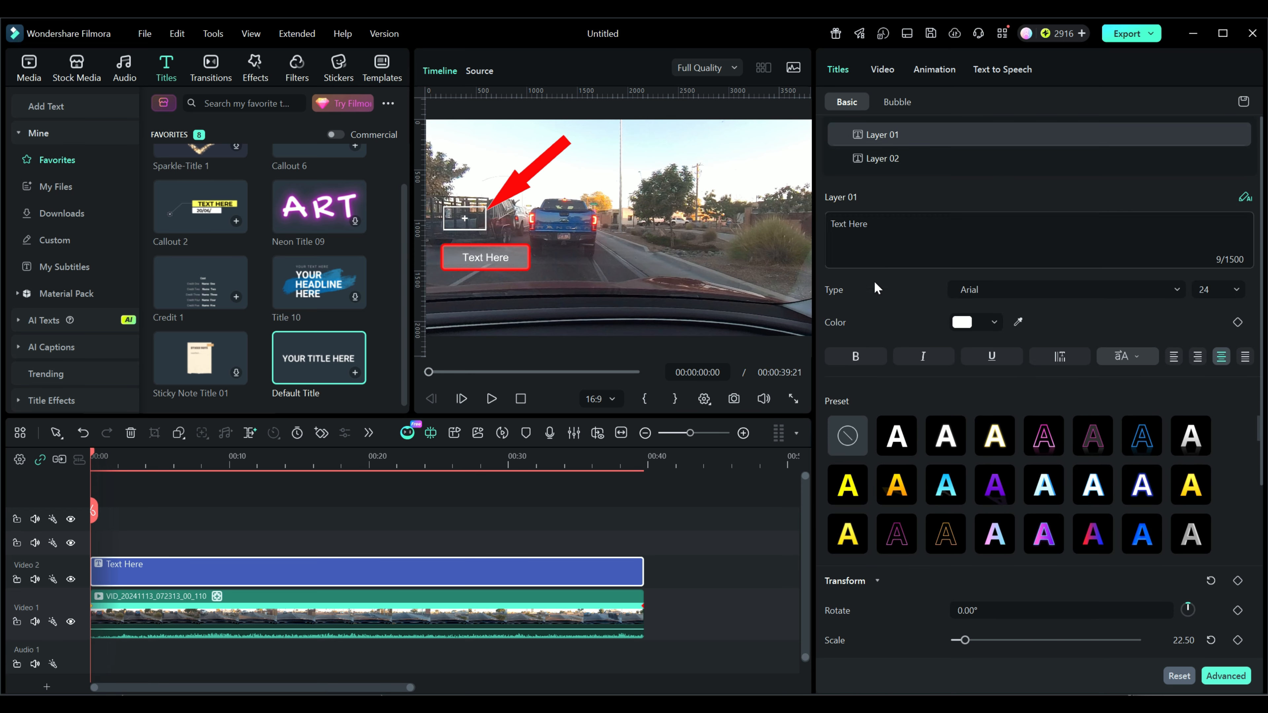
scroll(1003, 580, "down", 1)
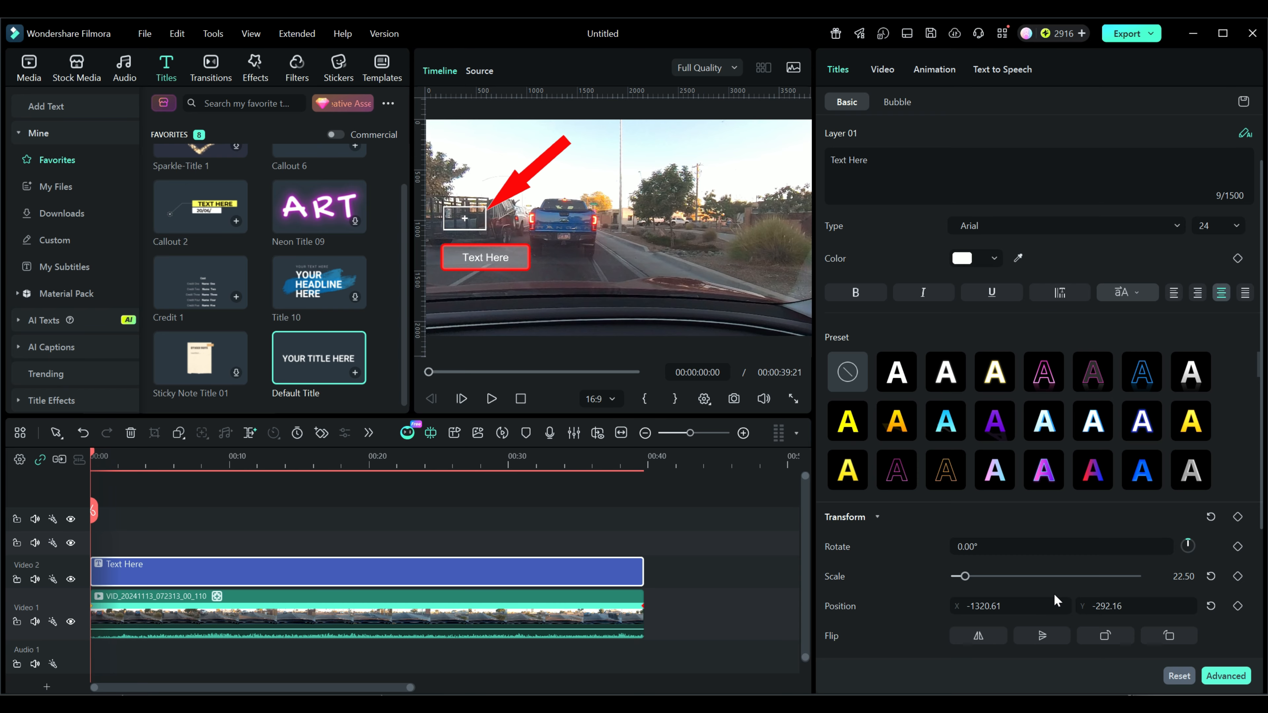
scroll(1009, 200, "up", 1)
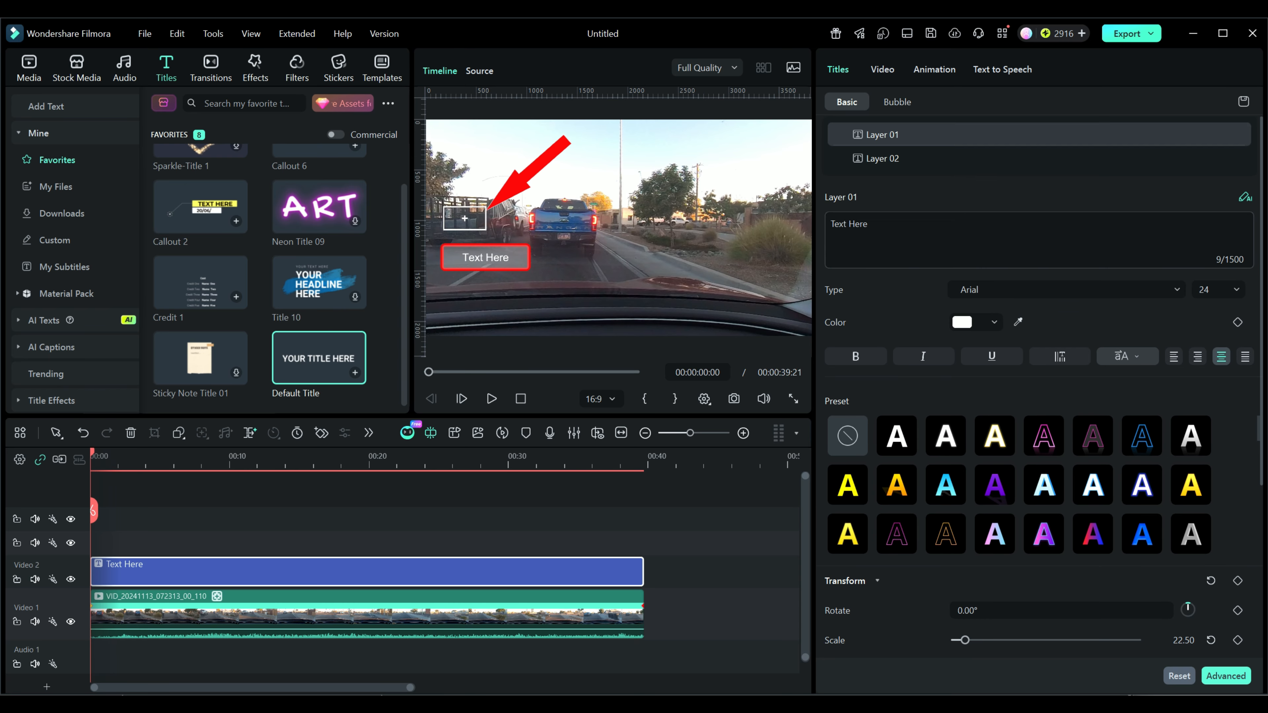
Step: Rotate the title's arrow layer to -225.01° and position it at X -1078.89, Y 617.53, with its tip at the trailer's tracking box
left_click(892, 163)
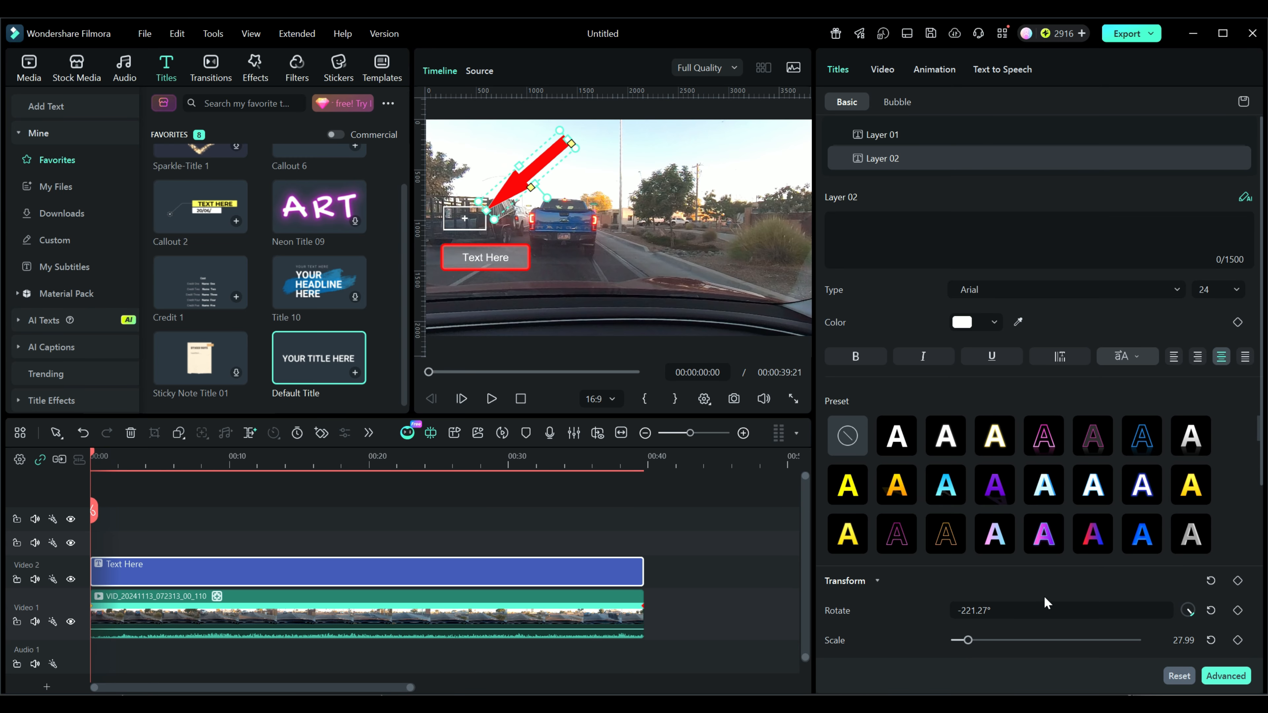
scroll(1047, 603, "down", 1)
mouse_move(1191, 580)
left_mouse_down()
mouse_move(1178, 579)
mouse_move(1190, 584)
left_mouse_up()
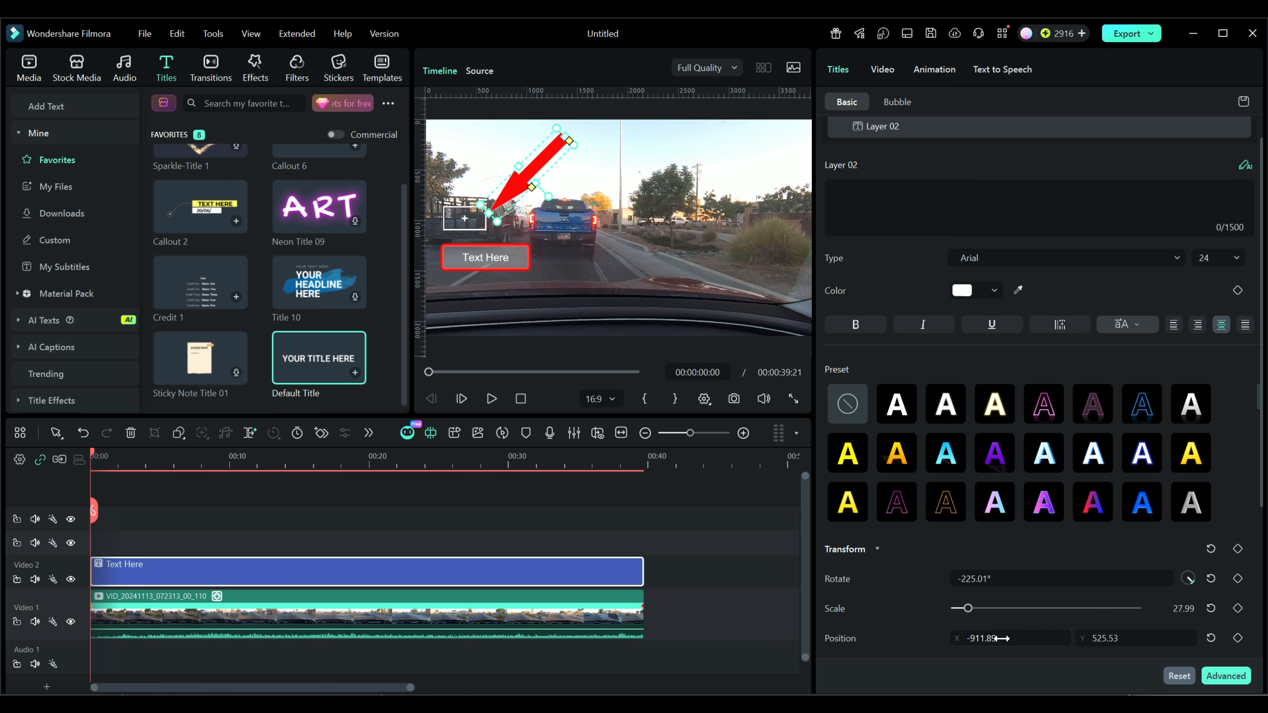
left_click_drag(1000, 639, 917, 639)
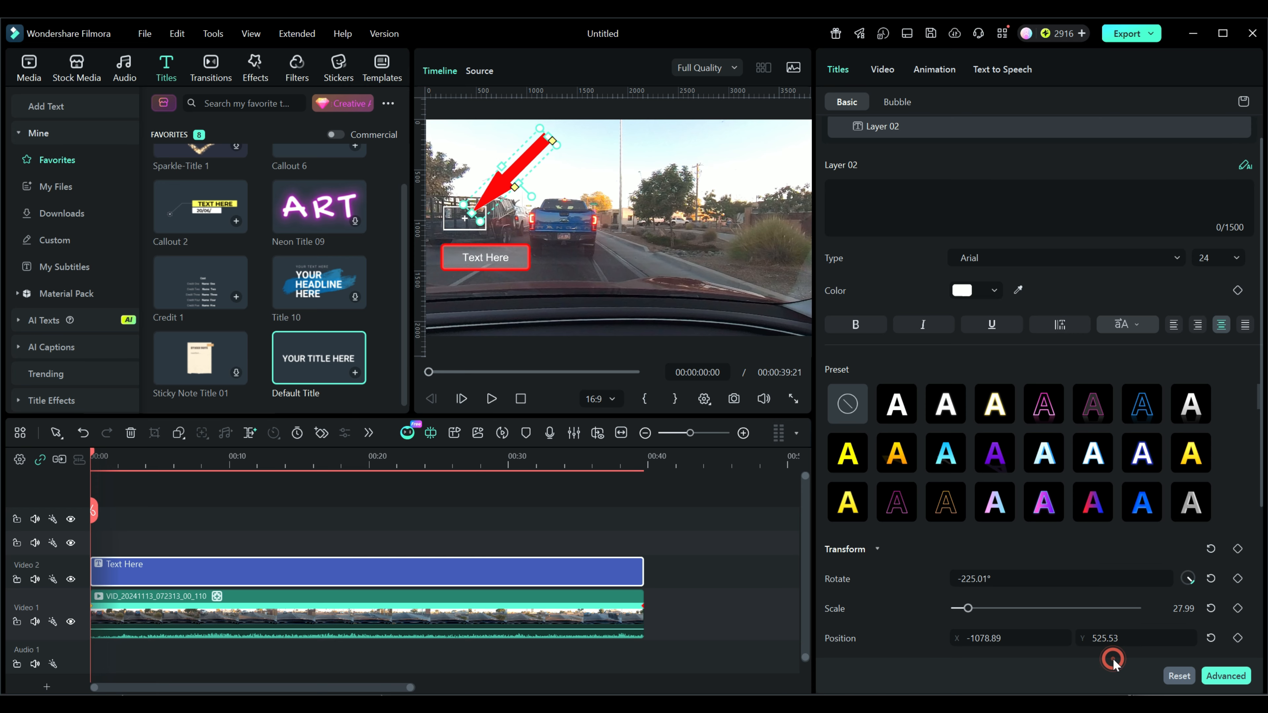
left_click(1105, 638)
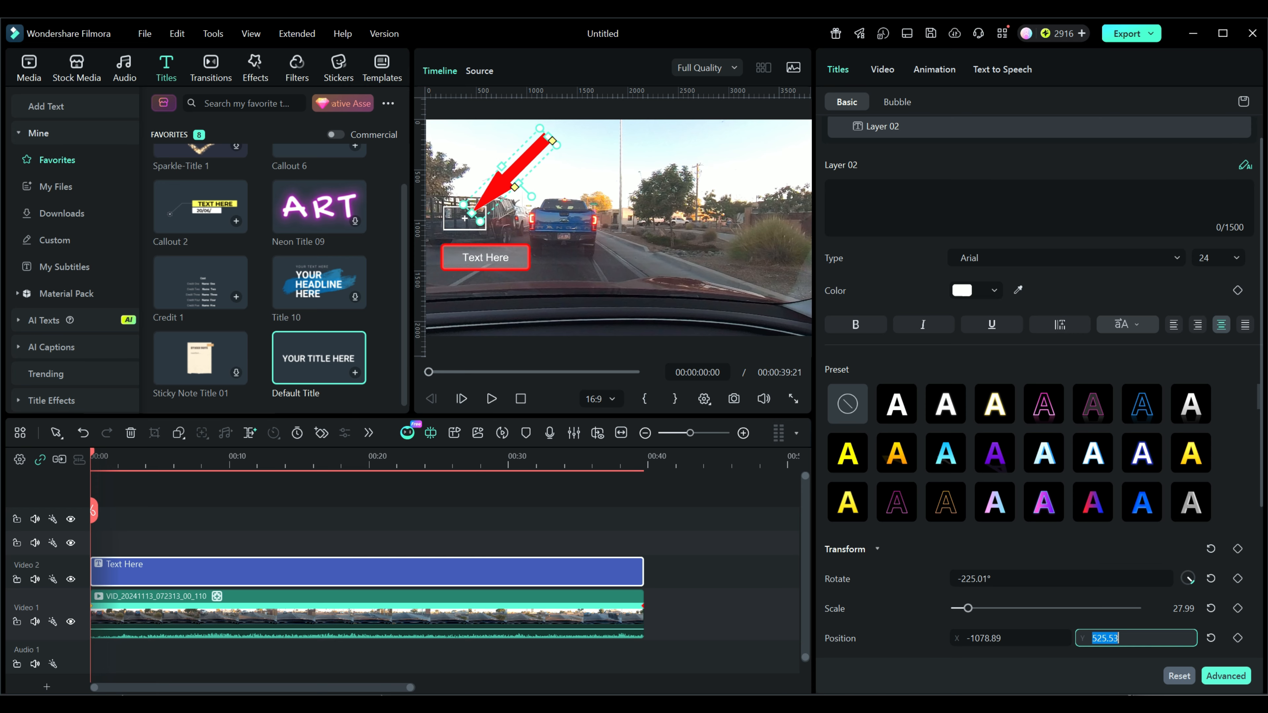
left_click(1071, 639)
left_click_drag(1098, 639, 1144, 639)
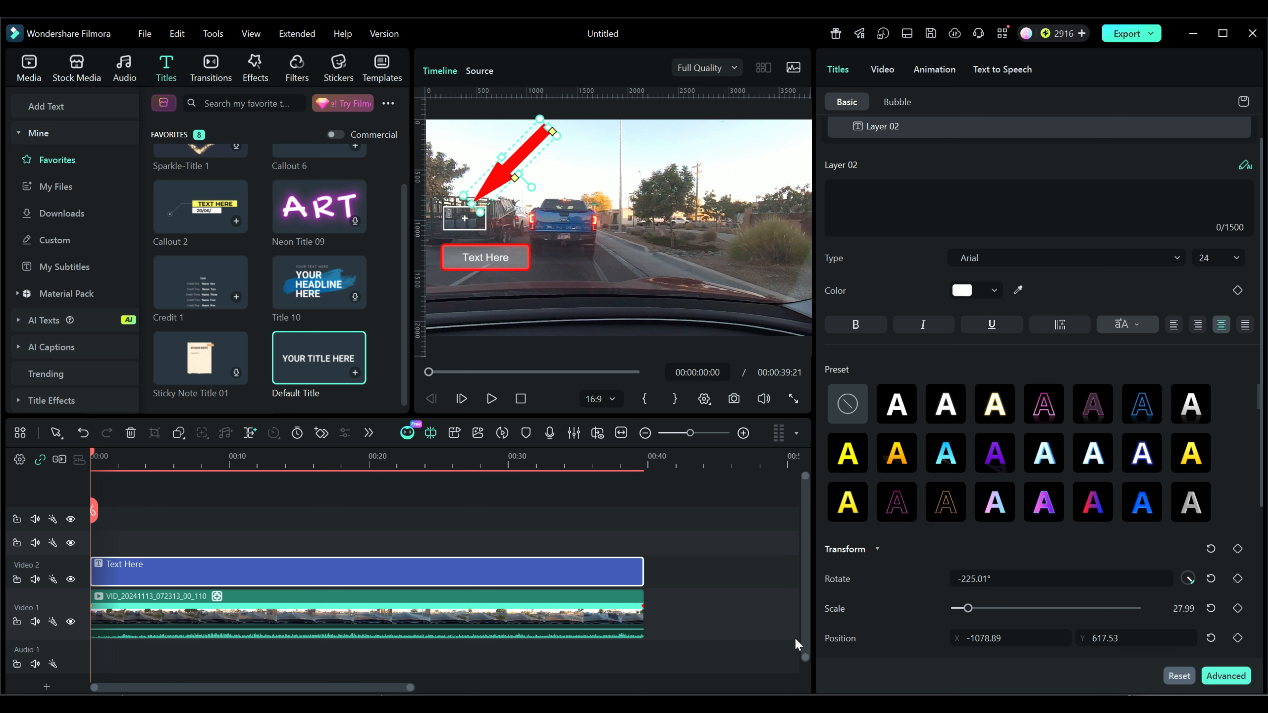
Step: Link the Default Title to the dashcam clip's motion tracking and play back the tracked result
left_click(457, 627)
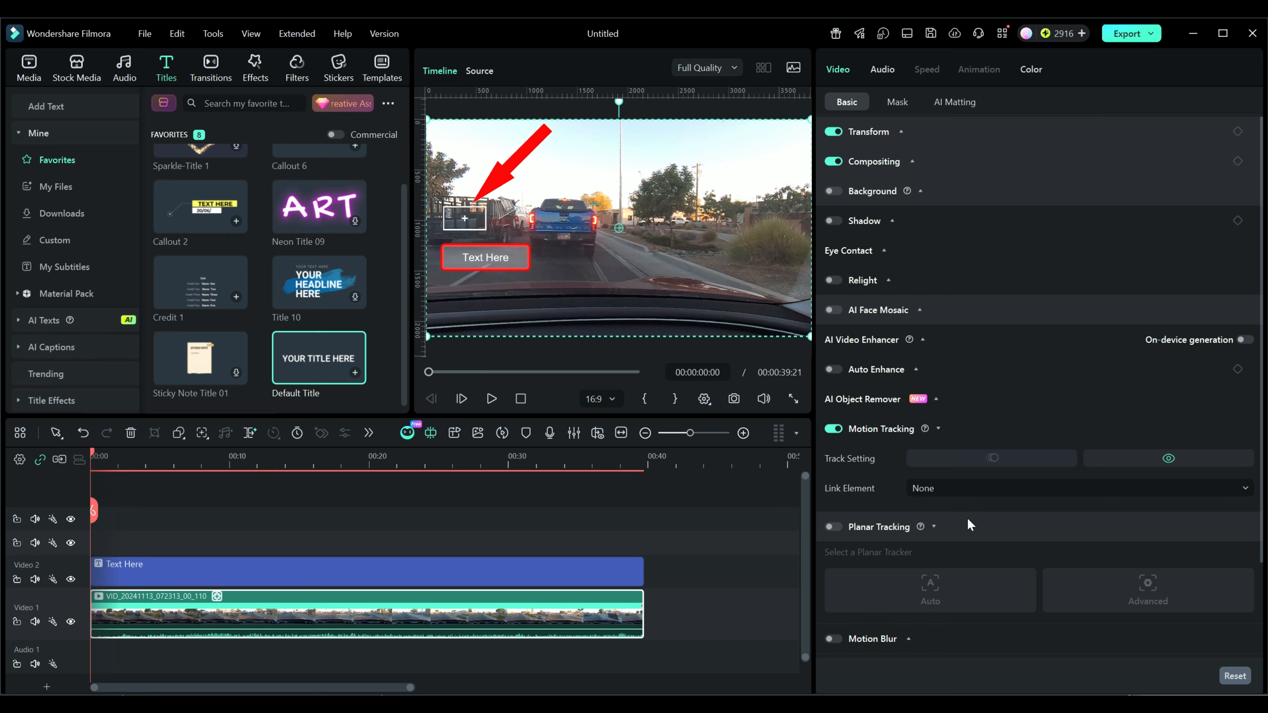
left_click(933, 488)
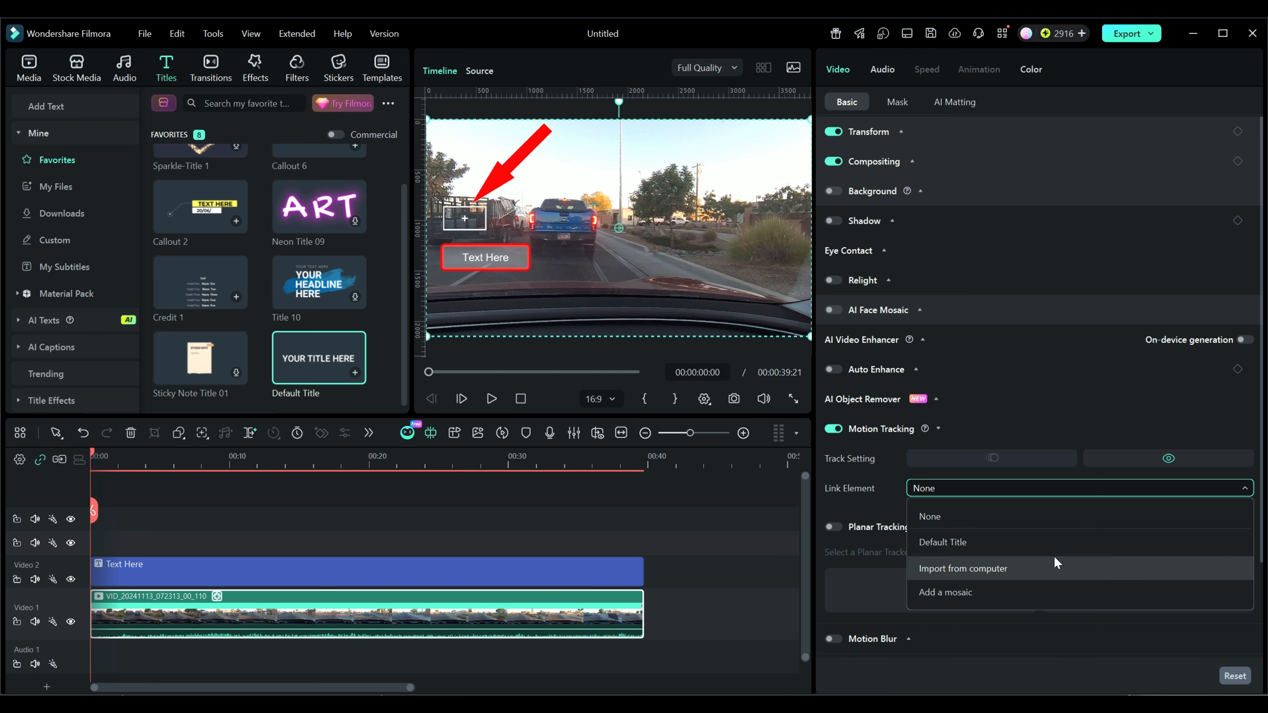
left_click(950, 541)
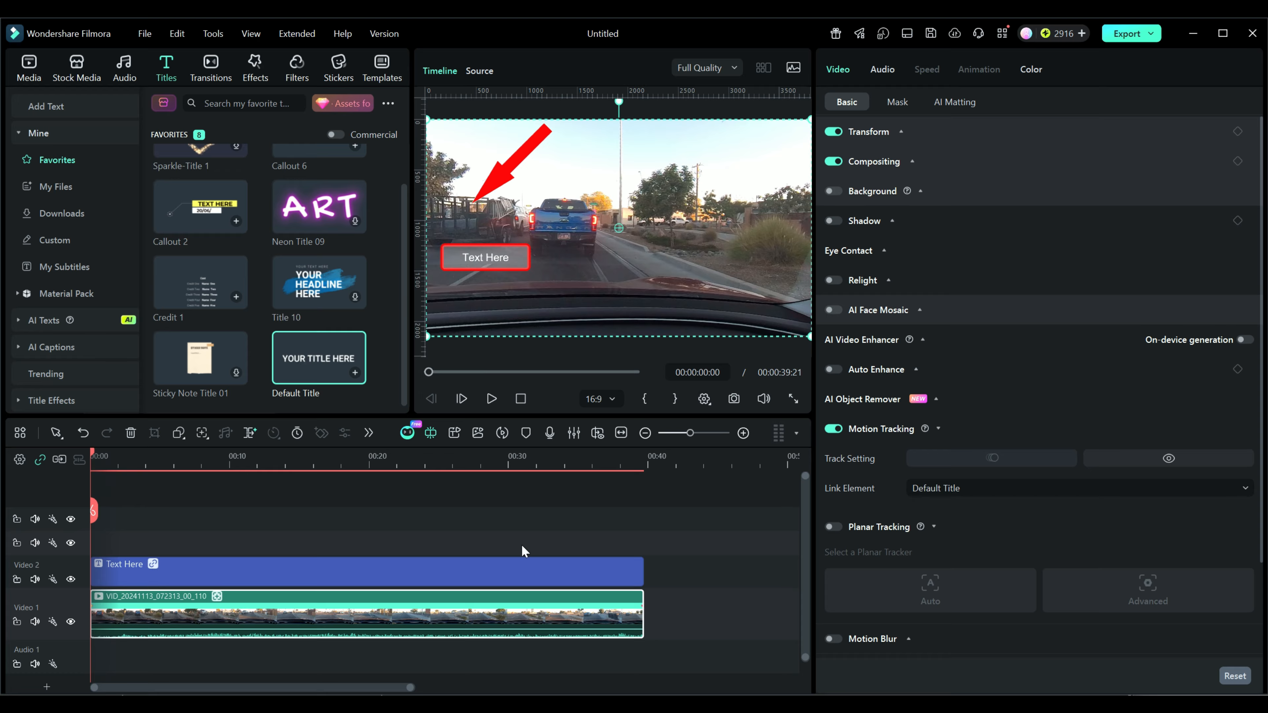
left_click(492, 398)
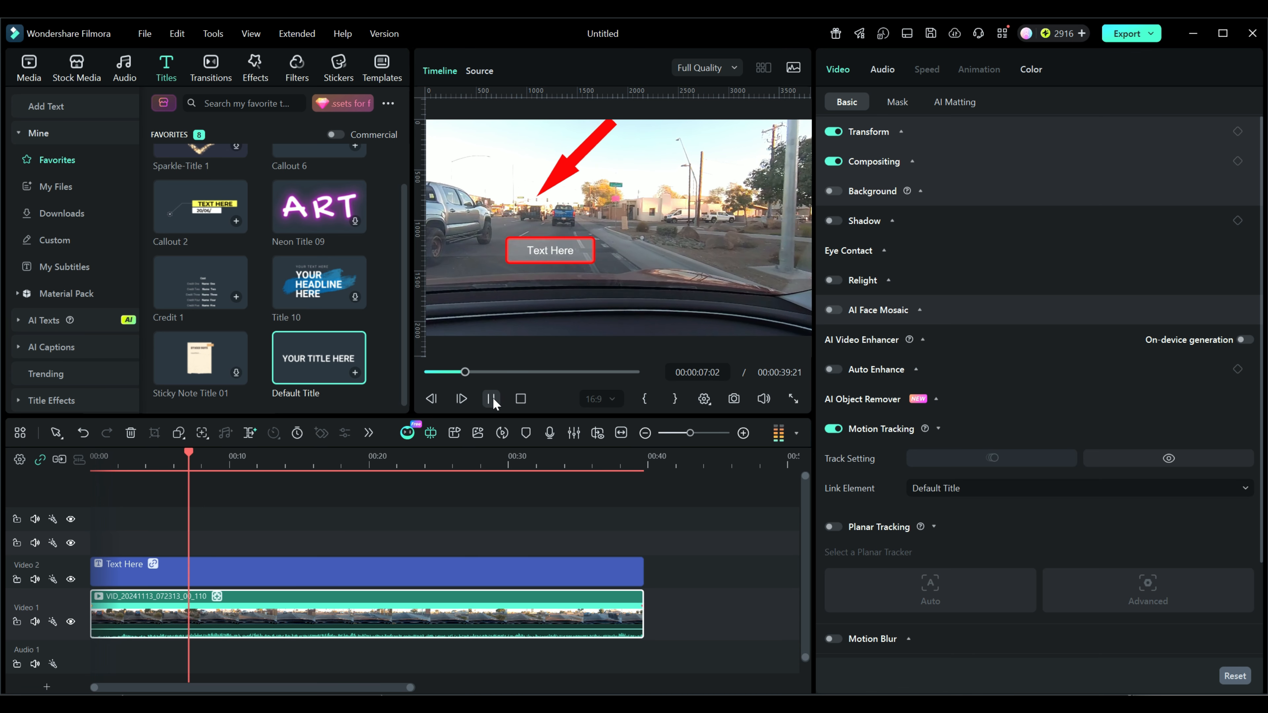
left_click(492, 398)
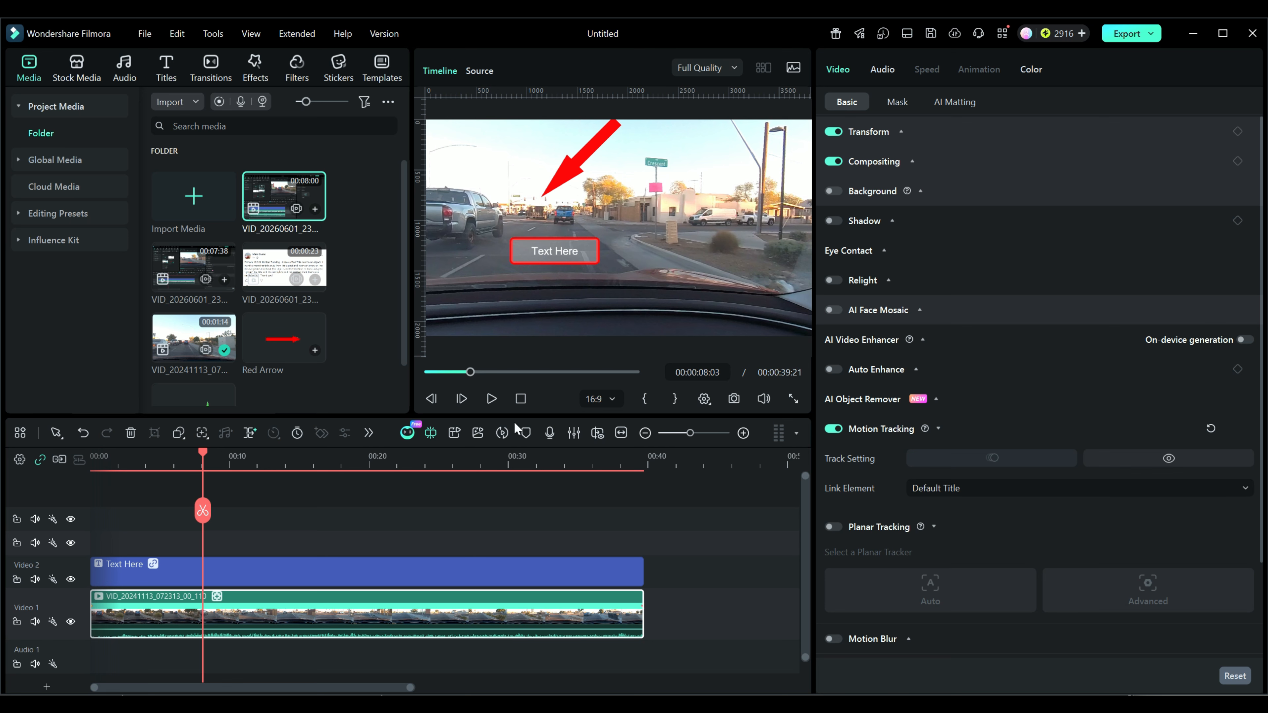
Step: Replace the Text Here title with the saved Red Arrow and Green Arrow Text titles, stacked on separate tracks over the dashcam clip's length
left_click(384, 574)
key("Delete")
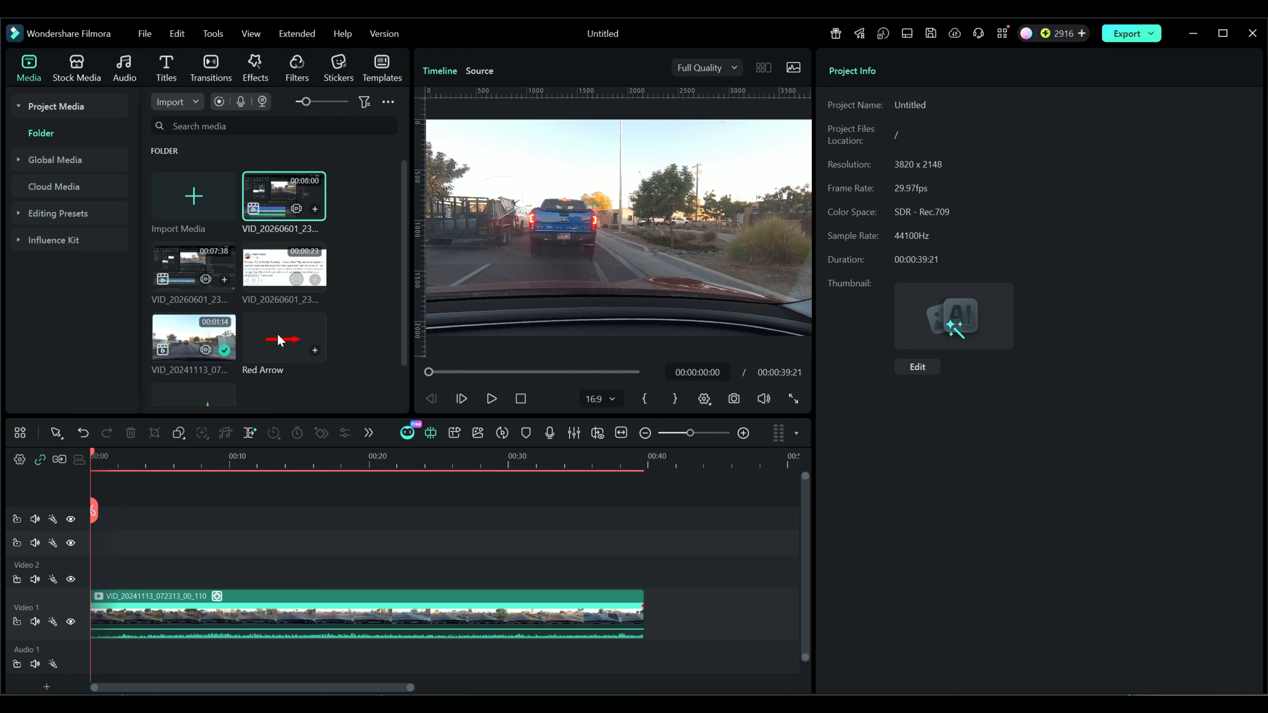
scroll(363, 338, "down", 1)
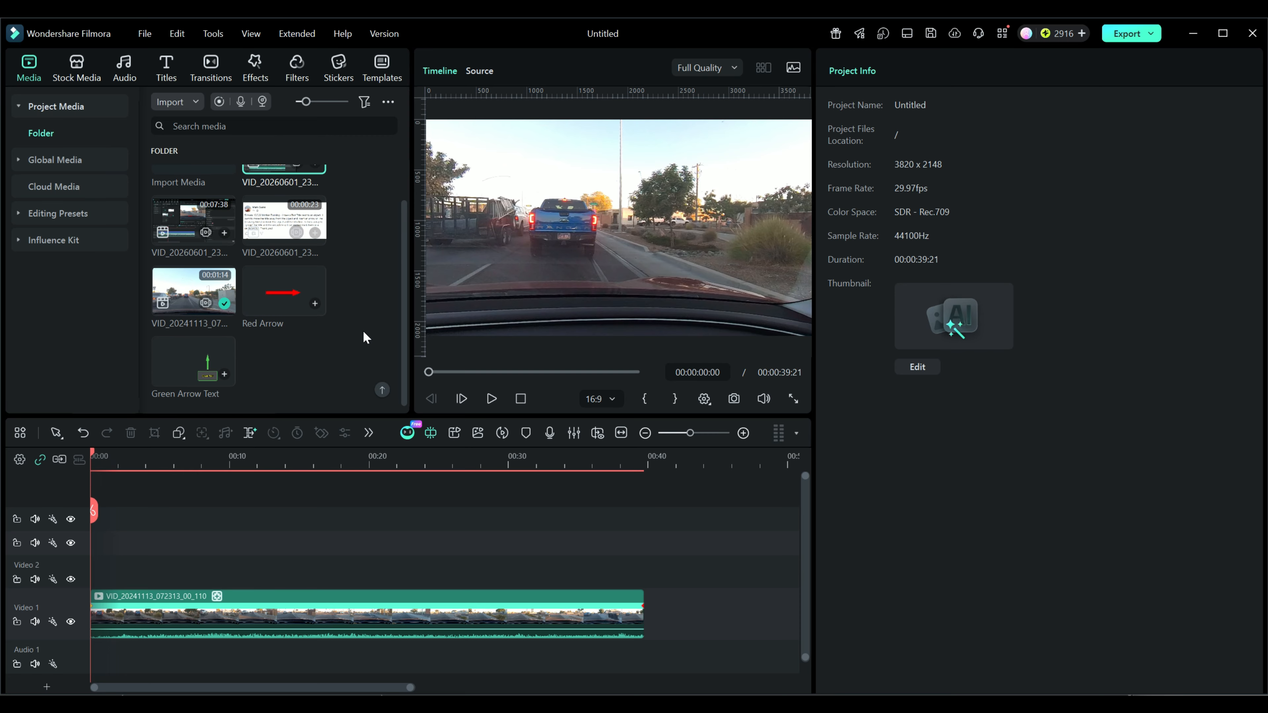
left_click(269, 289)
left_click_drag(269, 289, 641, 563)
left_click_drag(185, 357, 642, 543)
Step: Delete the green arrow layer from the Green Arrow / Green Text title, keeping only its text box layer
left_click(577, 541)
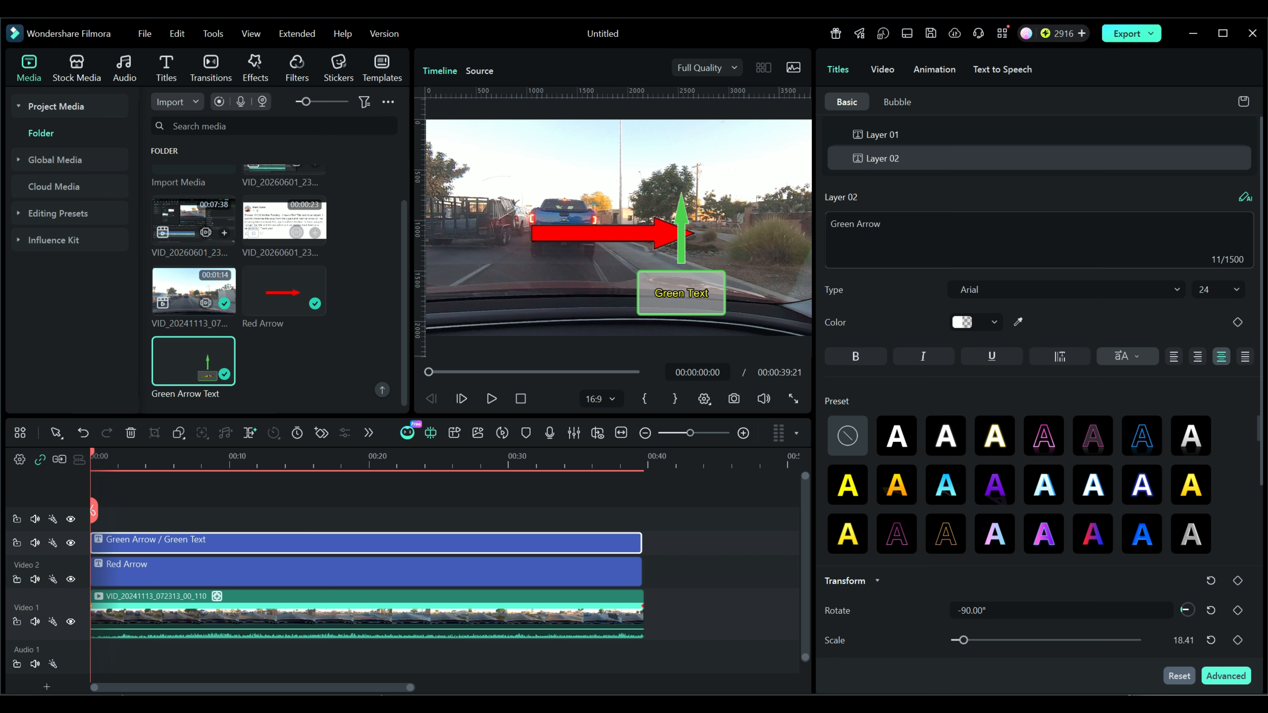
left_click(885, 141)
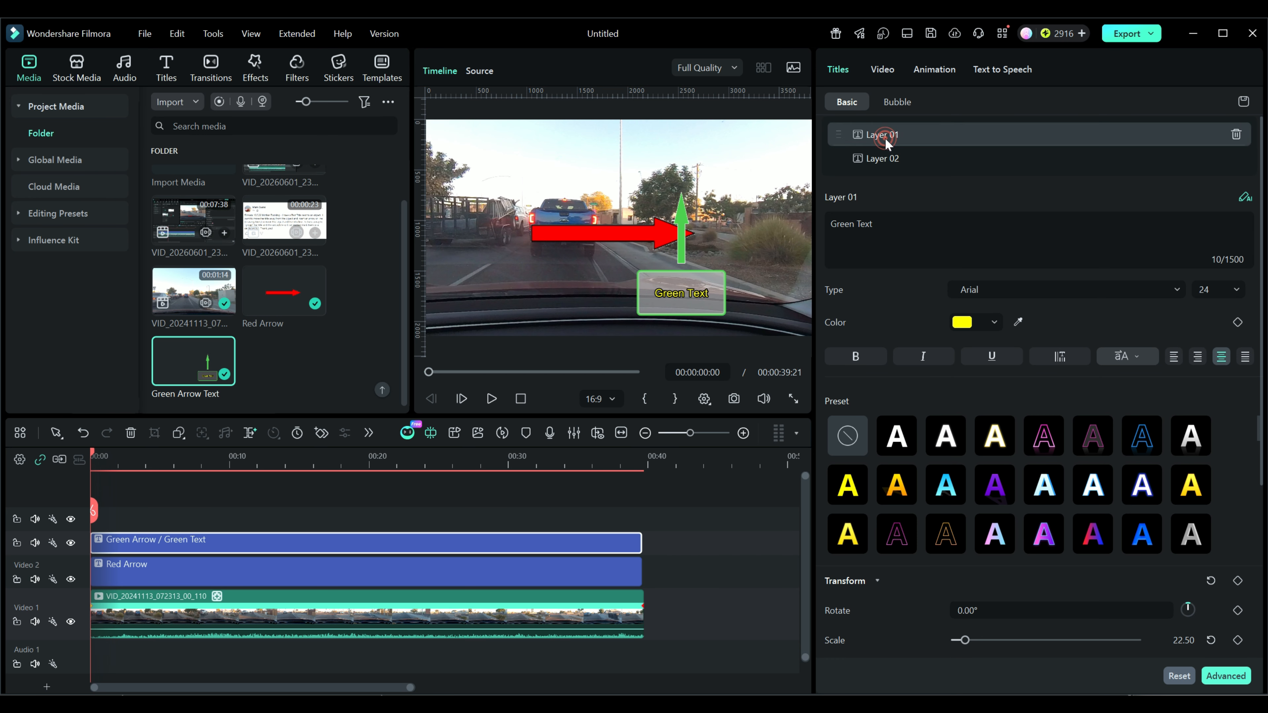
left_click(884, 160)
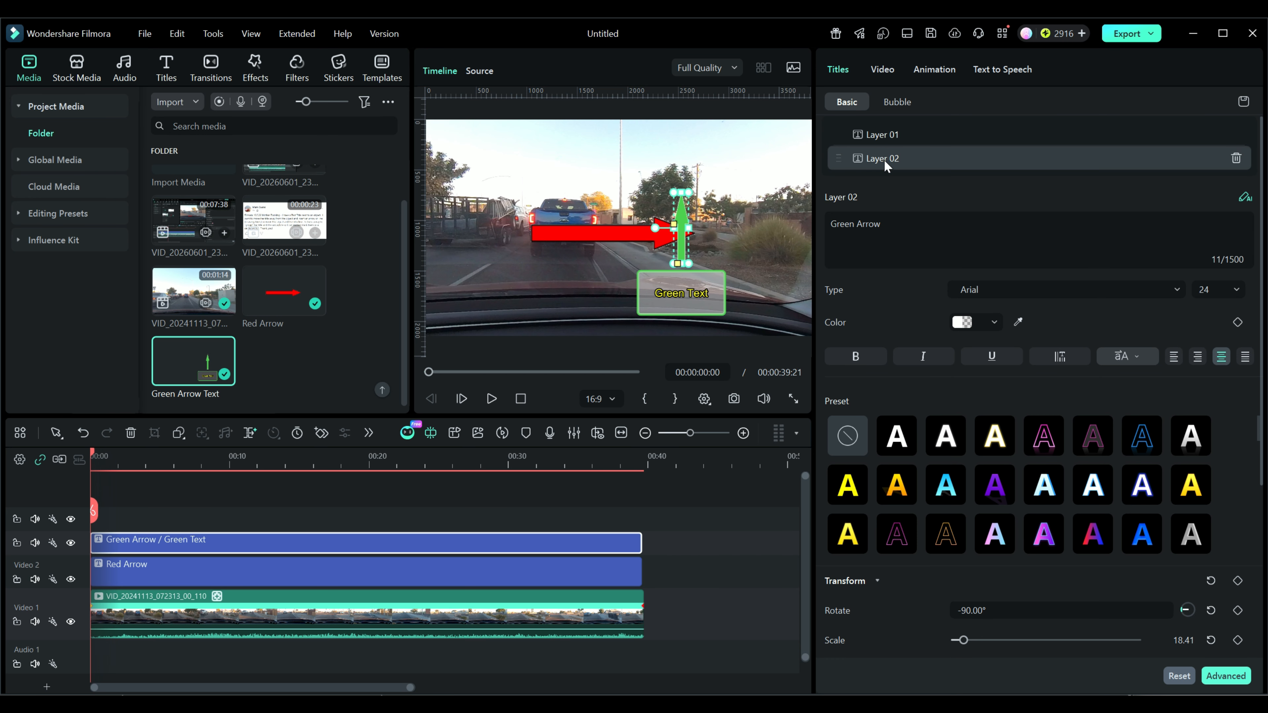
left_click(1236, 158)
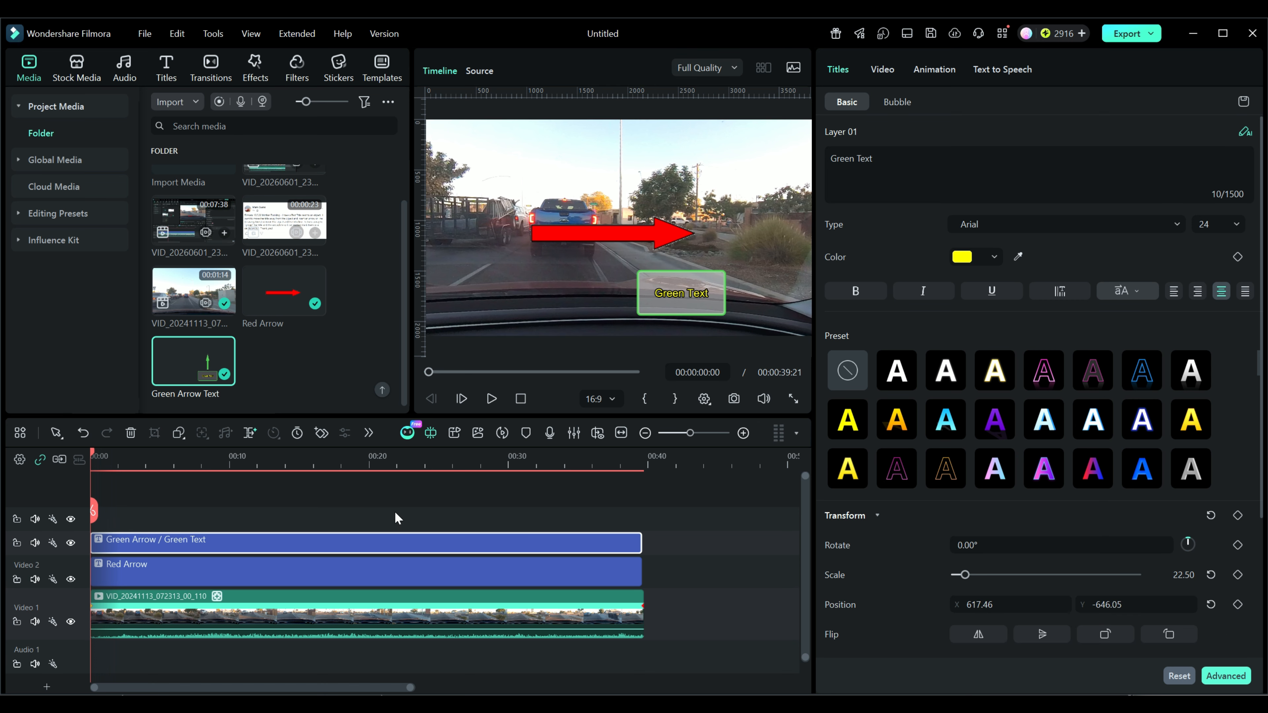
Step: Combine the Green Text and Red Arrow titles into a compound clip with the default name and 3820 x 2148 resolution
left_click(612, 572)
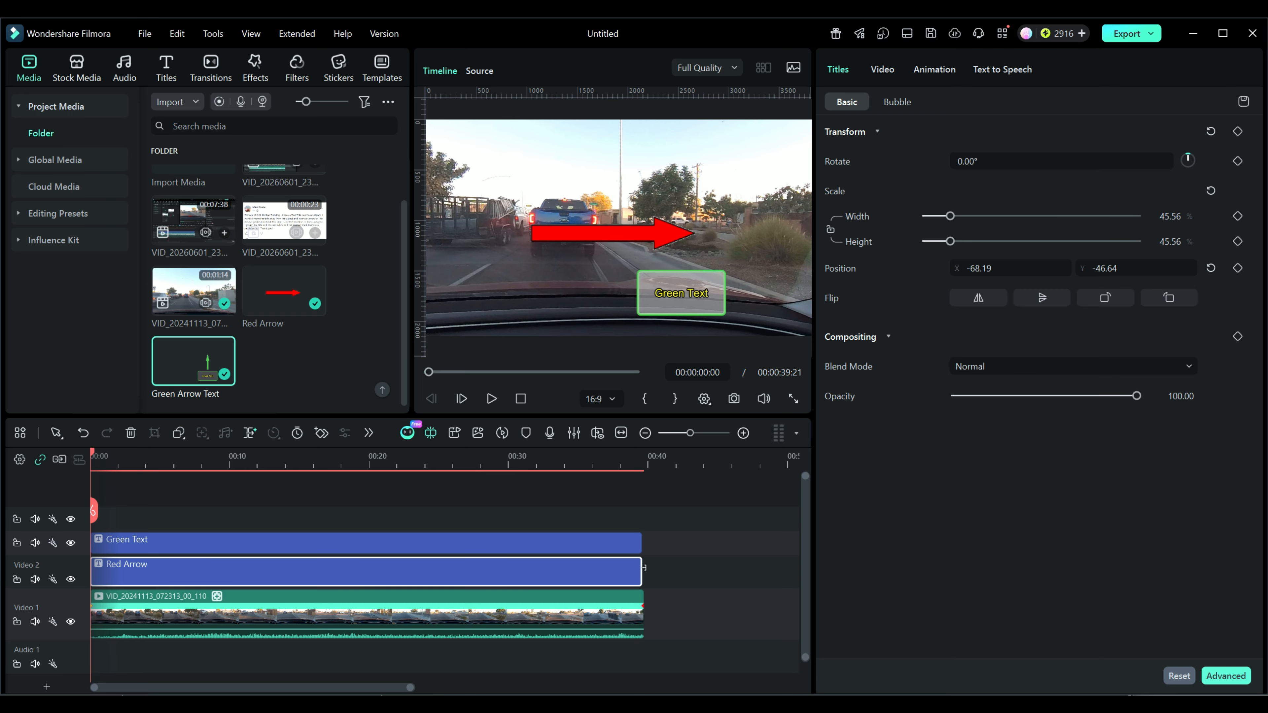
left_click_drag(648, 568, 645, 570)
left_click(632, 546)
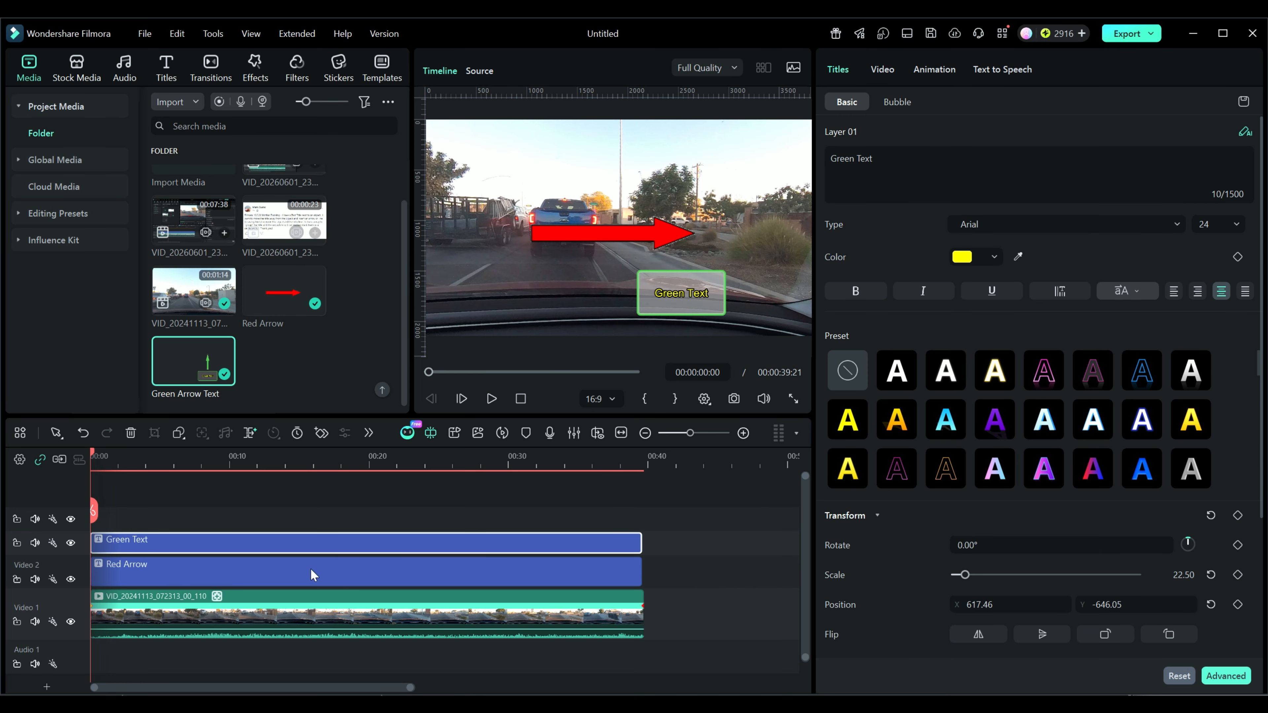
left_click_drag(670, 581, 587, 534)
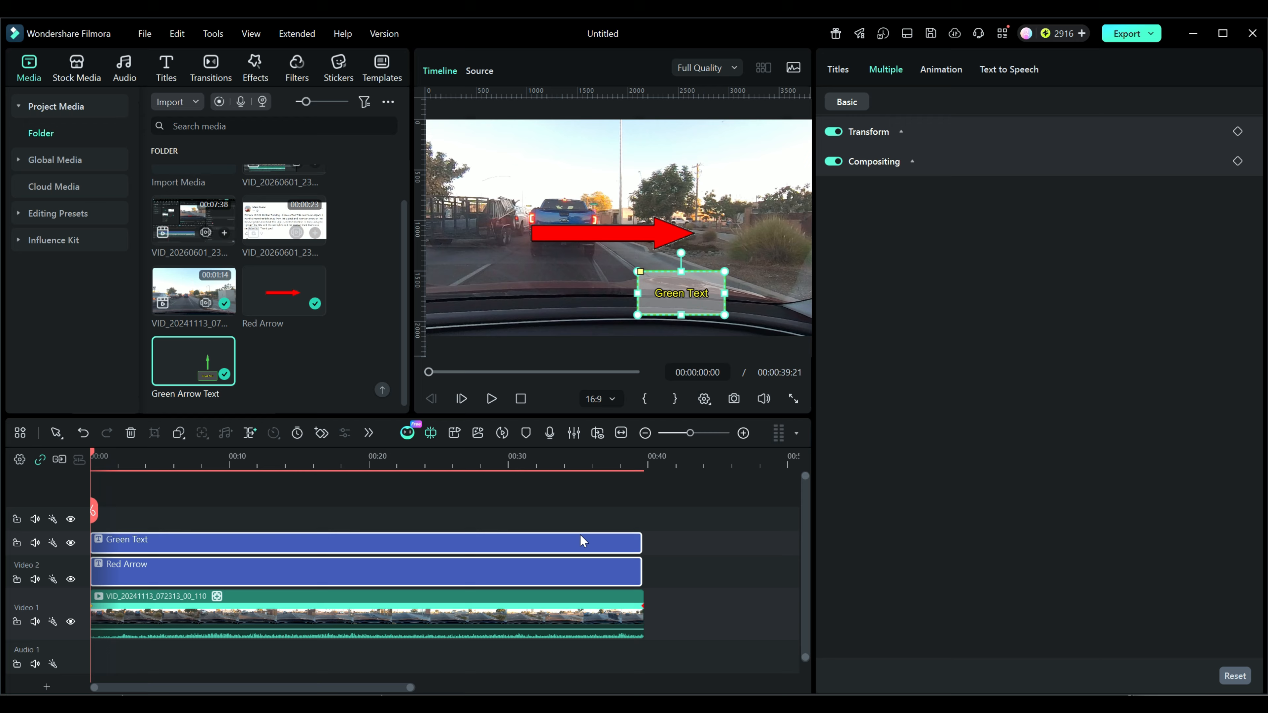
right_click(522, 540)
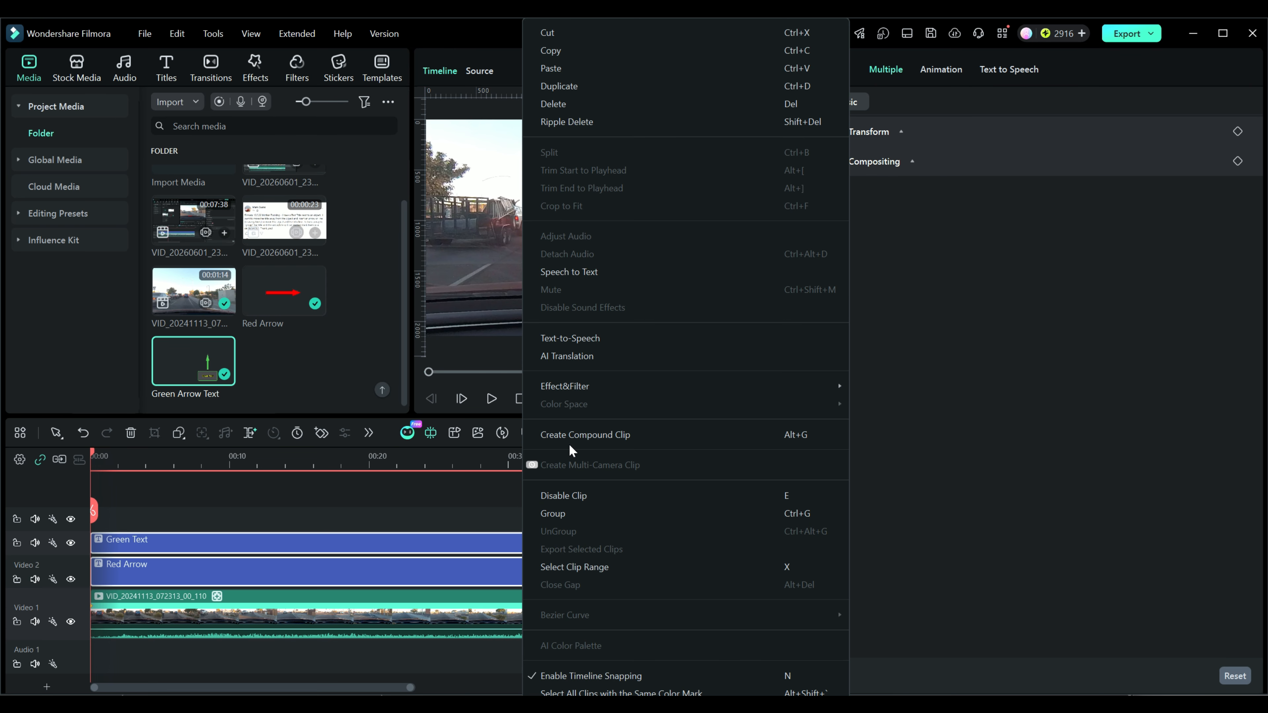
left_click(574, 436)
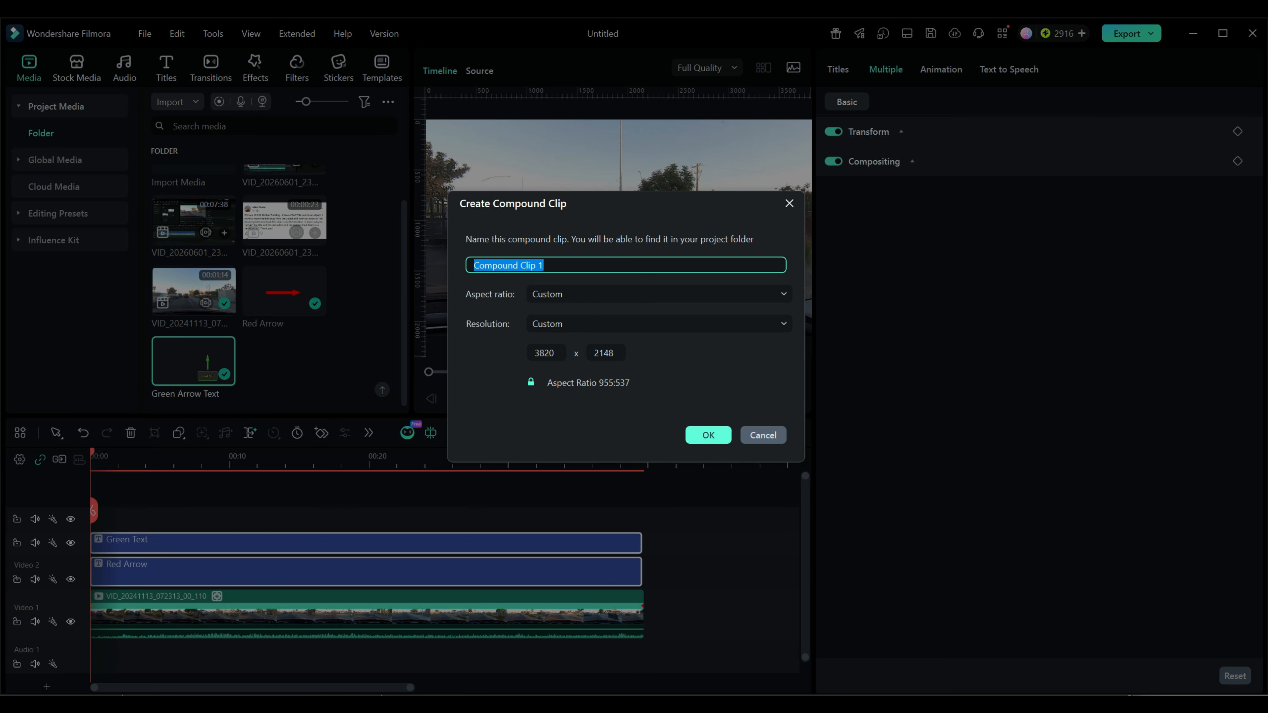
left_click(711, 436)
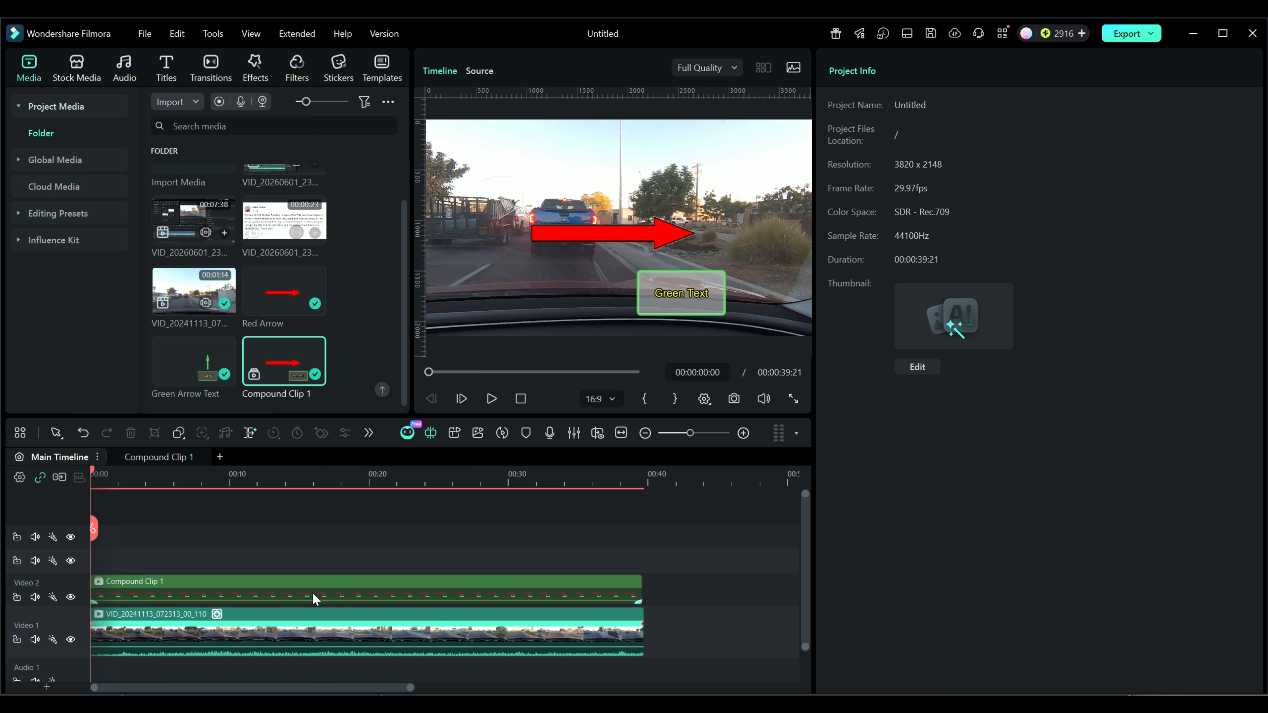
Step: Try to link the compound clip to the dashcam clip's motion tracking, including through the import-from-computer option
left_click(310, 630)
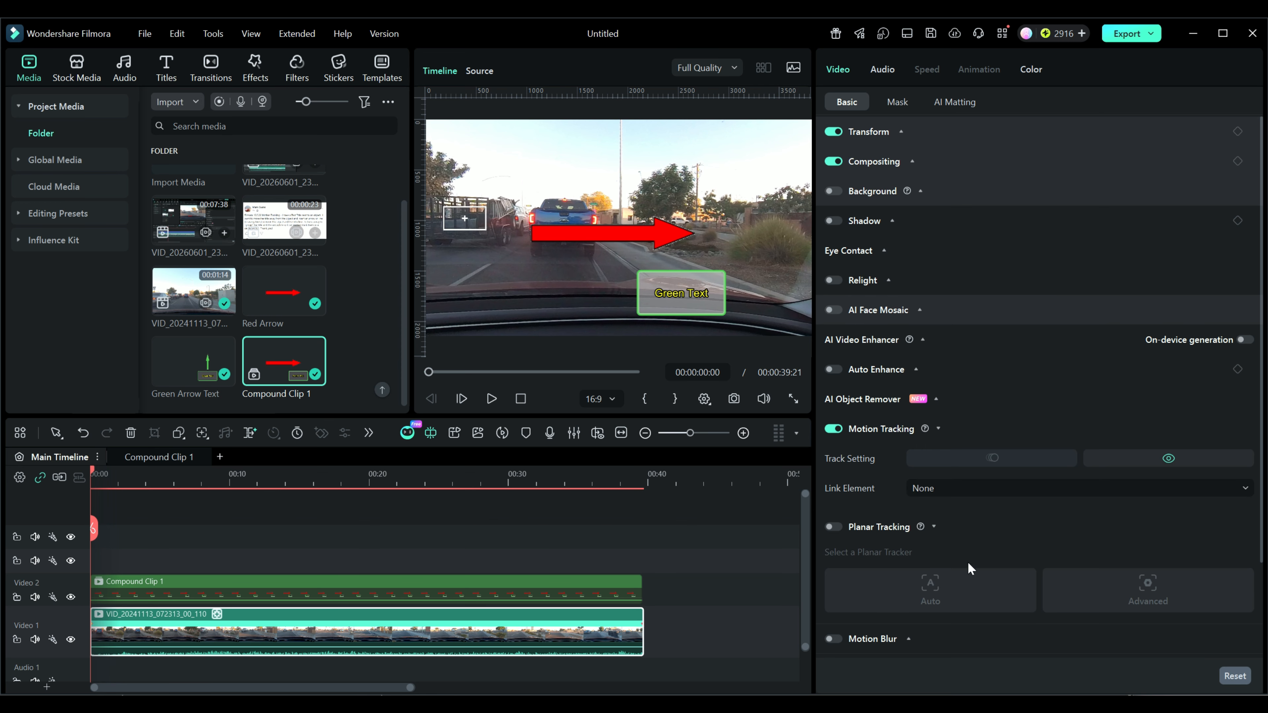
left_click(1247, 491)
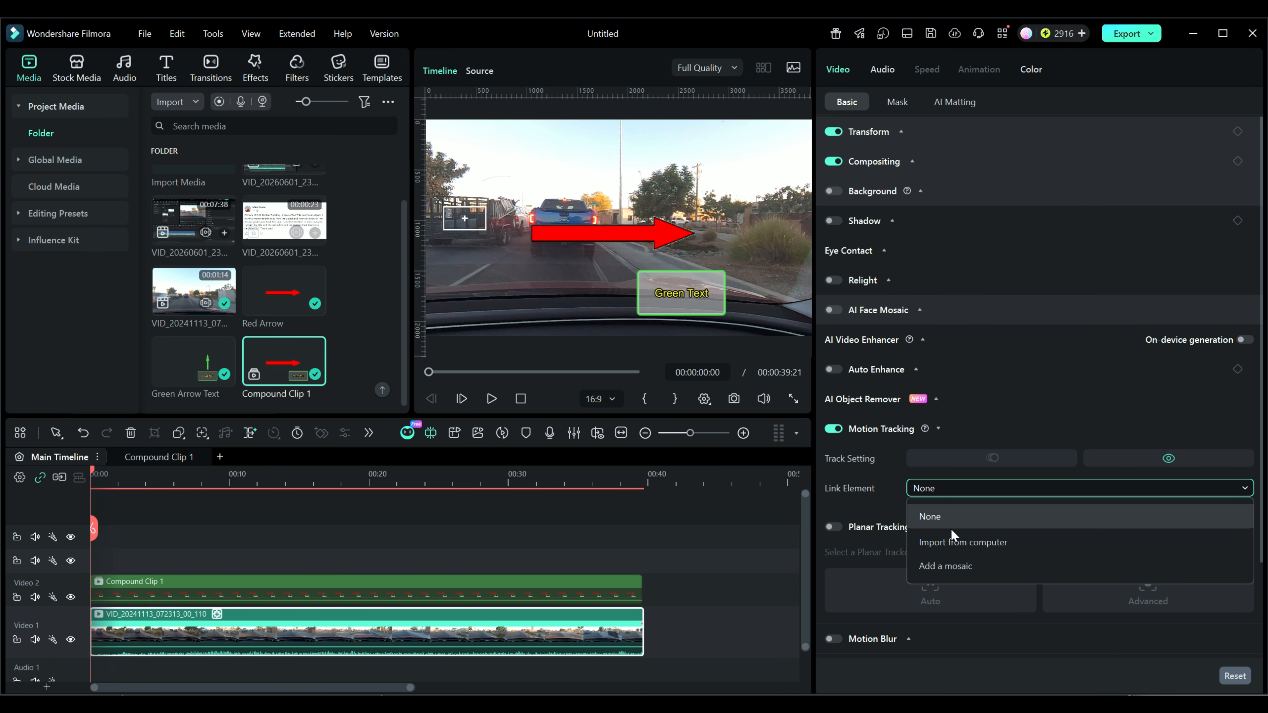
left_click(310, 593)
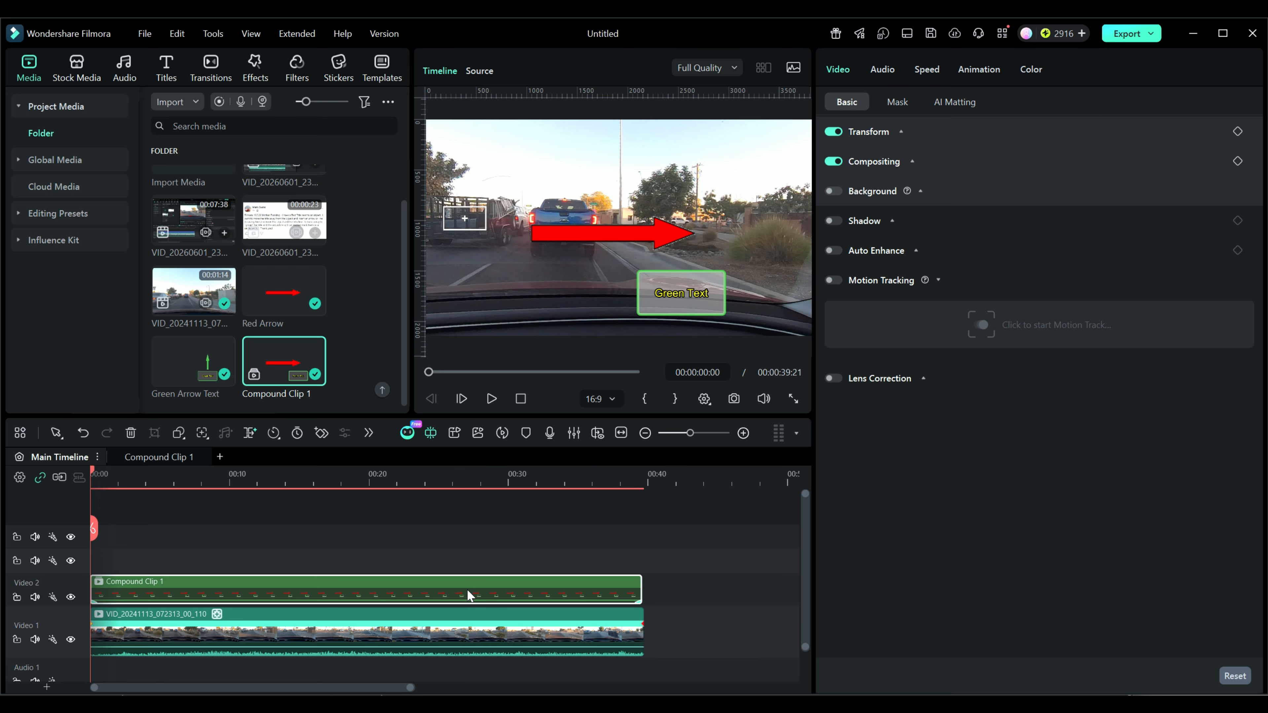
left_click(475, 638)
left_click(978, 488)
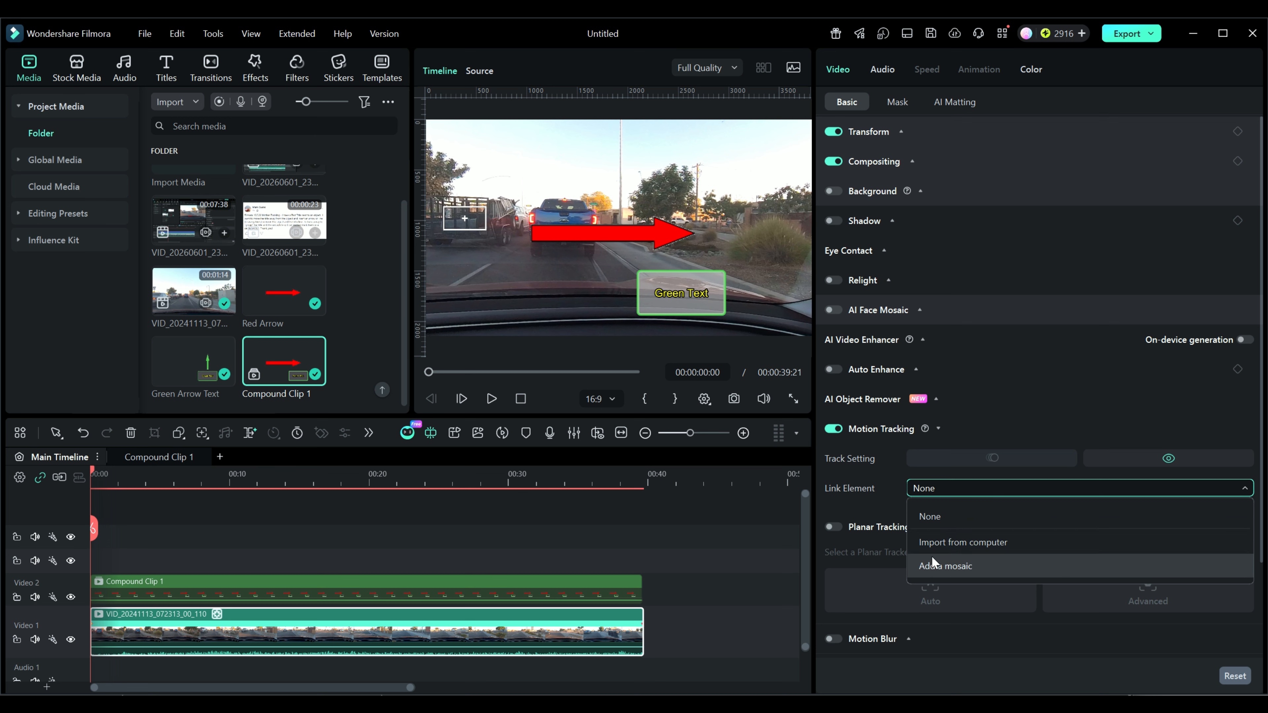
left_click(959, 543)
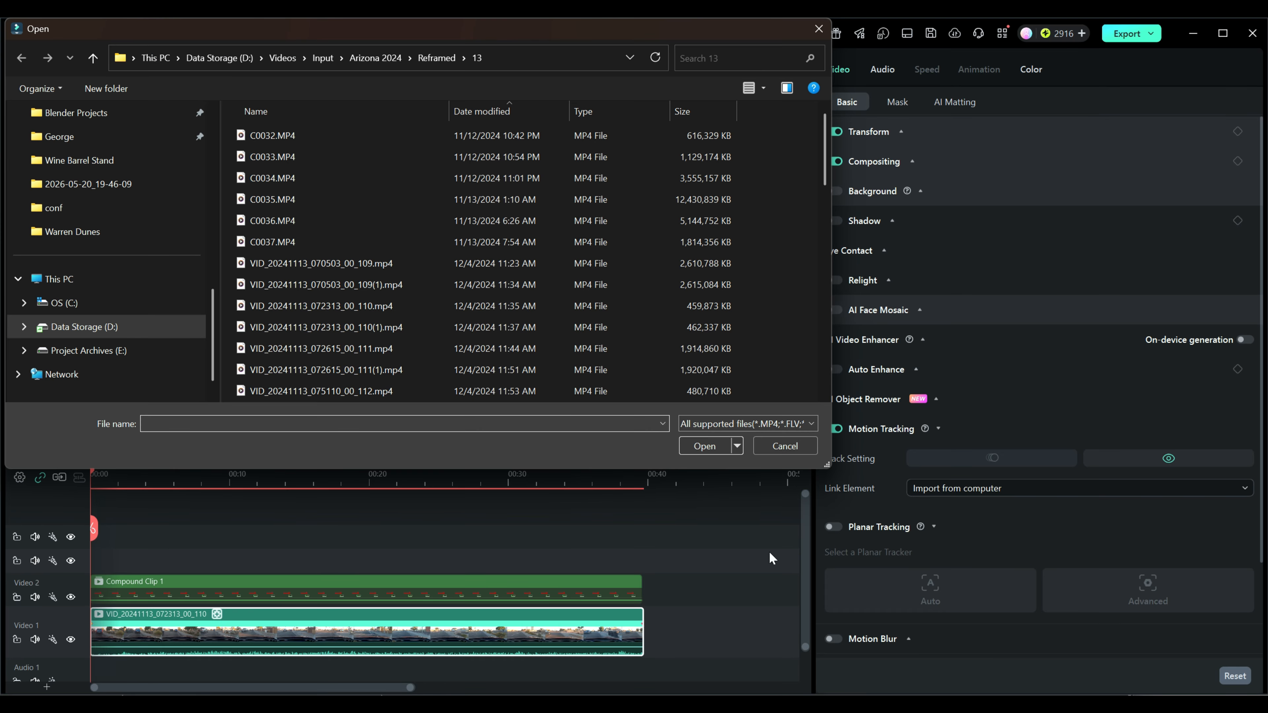
left_click(777, 445)
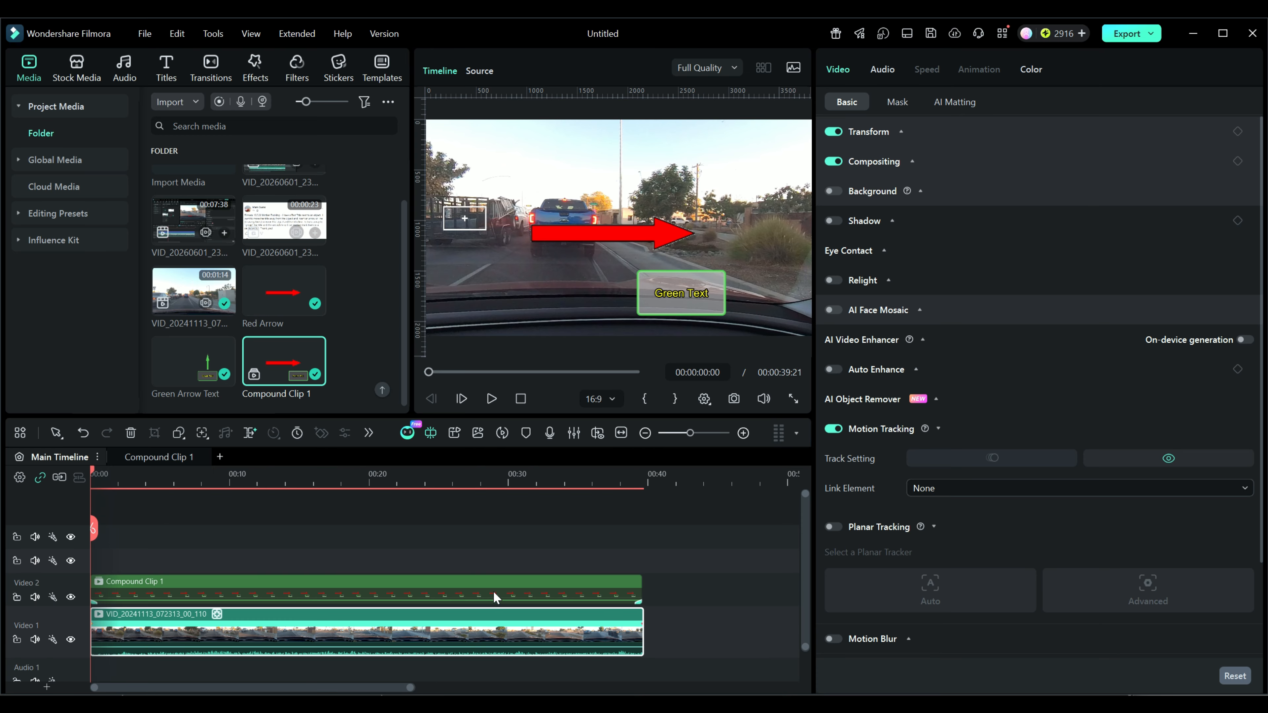